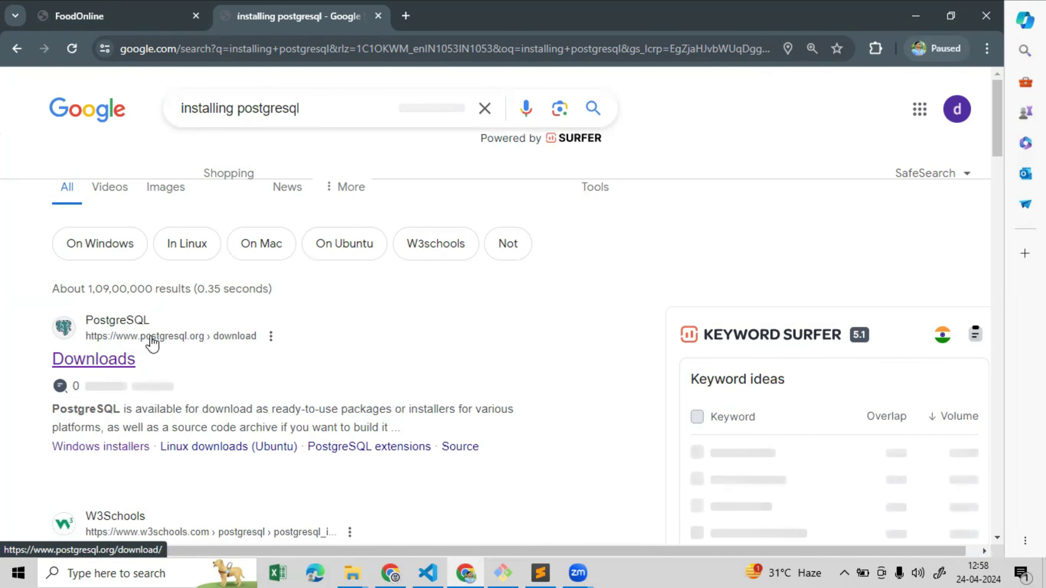
Go from postgresql.org Downloads to the Windows page and on to EDB's installer download page
{"action": "left_click", "coordinate": [101, 366]}
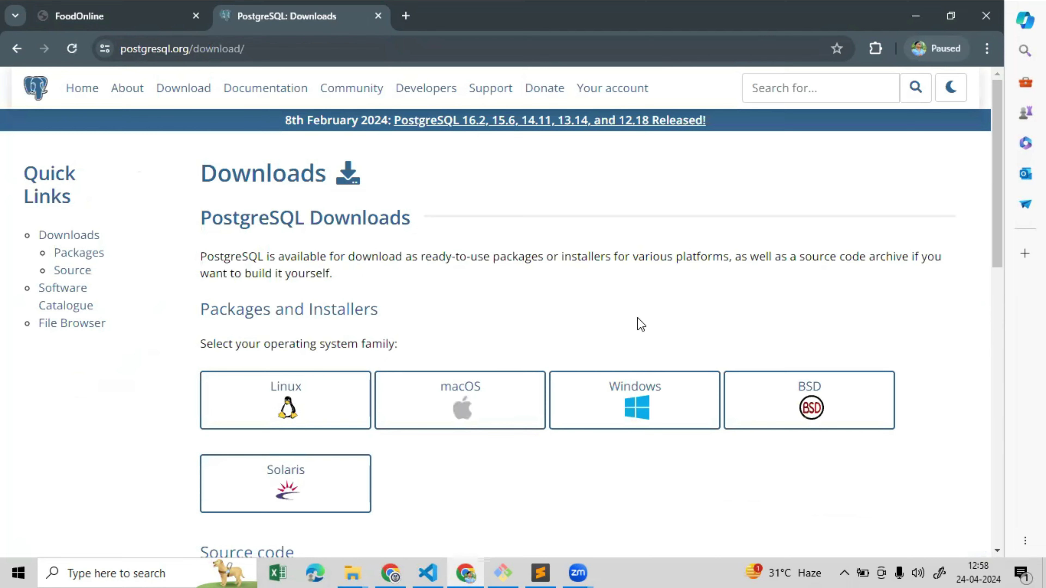
{"action": "left_click_drag", "start_coordinate": [995, 121], "coordinate": [1000, 152]}
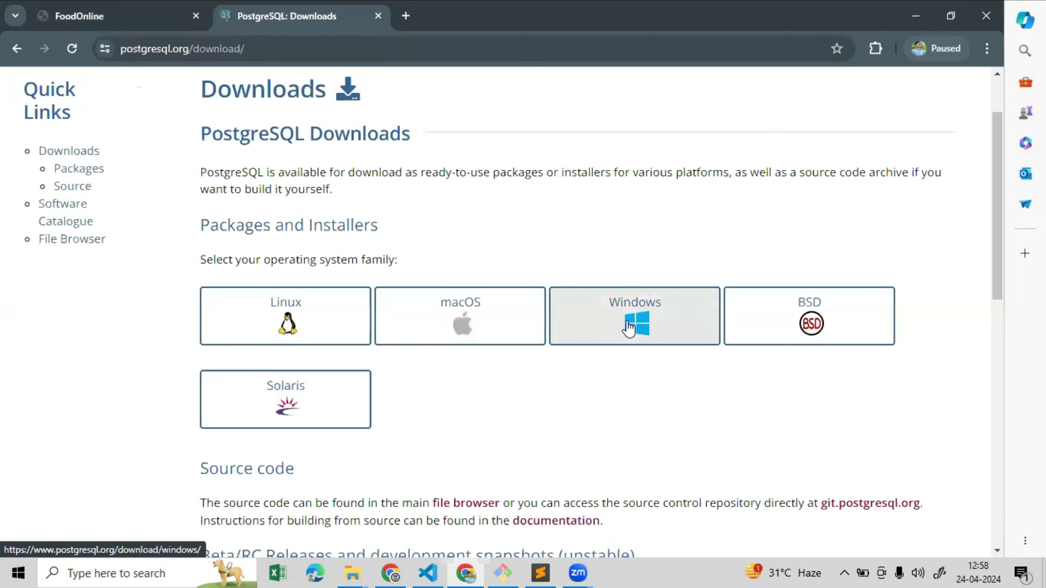
{"action": "left_click", "coordinate": [619, 326]}
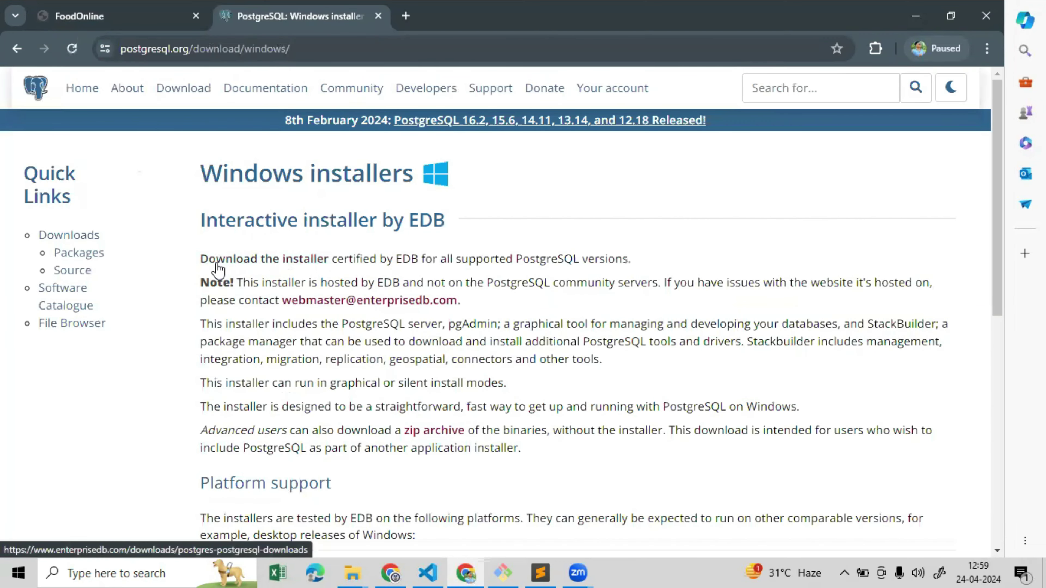
{"action": "left_click", "coordinate": [275, 267]}
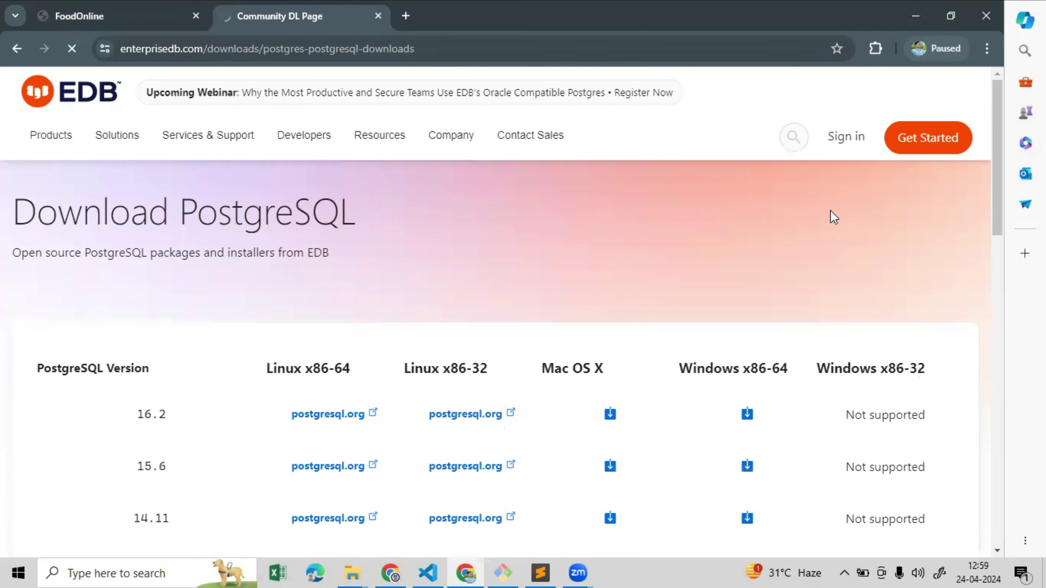
Download the PostgreSQL 16.2 Windows x86-64 installer and check its download progress
{"action": "scroll", "coordinate": [833, 217], "scroll_direction": "down", "scroll_amount": 4}
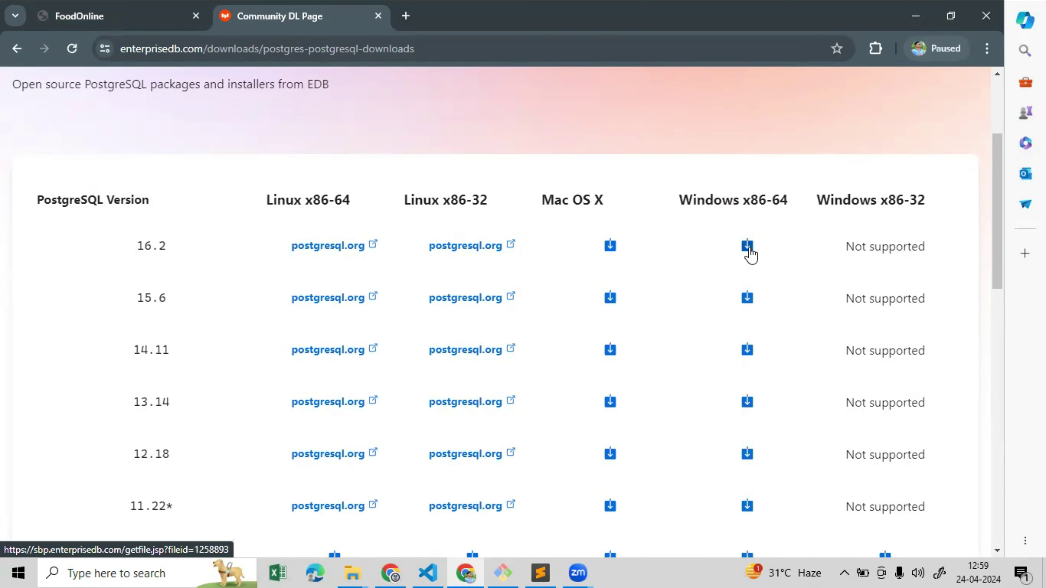
{"action": "left_click", "coordinate": [748, 251]}
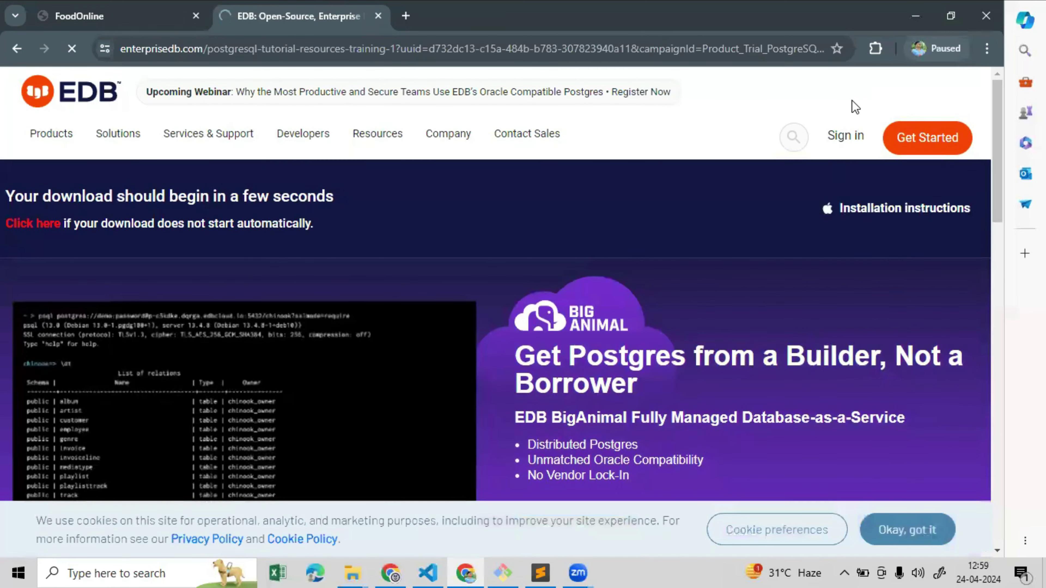
{"action": "mouse_move", "coordinate": [1000, 92]}
{"action": "left_mouse_down"}
{"action": "mouse_move", "coordinate": [991, 173]}
{"action": "mouse_move", "coordinate": [994, 84]}
{"action": "left_mouse_up"}
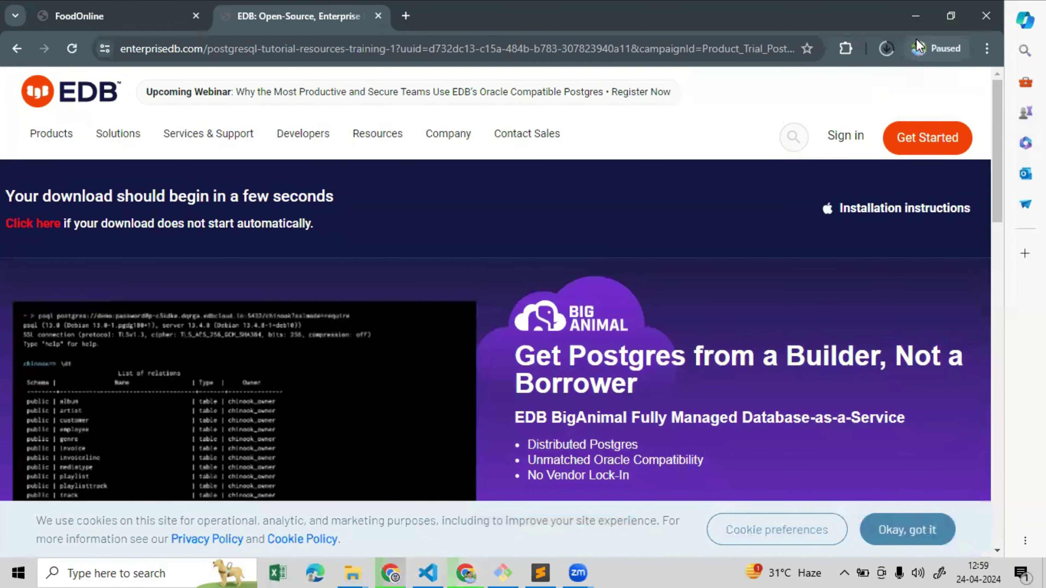
{"action": "left_click", "coordinate": [887, 49]}
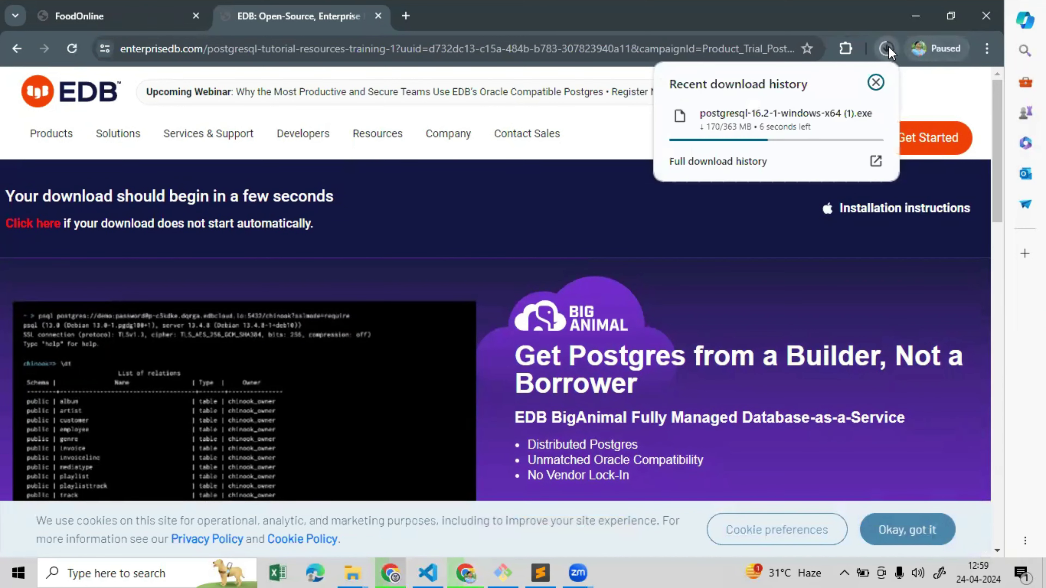
{"action": "left_click", "coordinate": [875, 83]}
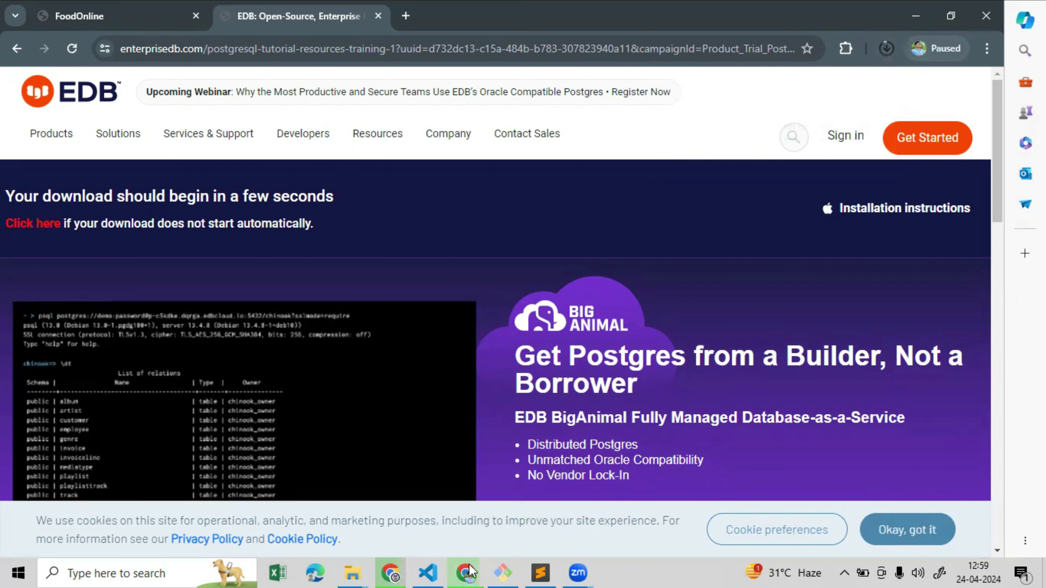
Minimize the browser and code editor windows to reveal the desktop
{"action": "left_click", "coordinate": [918, 15]}
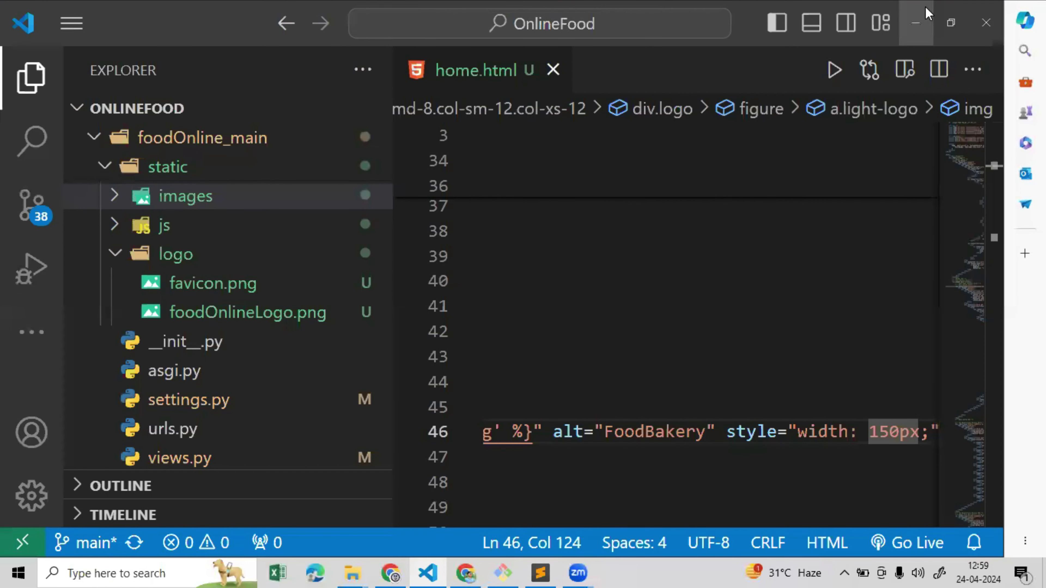
{"action": "left_click", "coordinate": [922, 12]}
{"action": "left_click", "coordinate": [922, 12]}
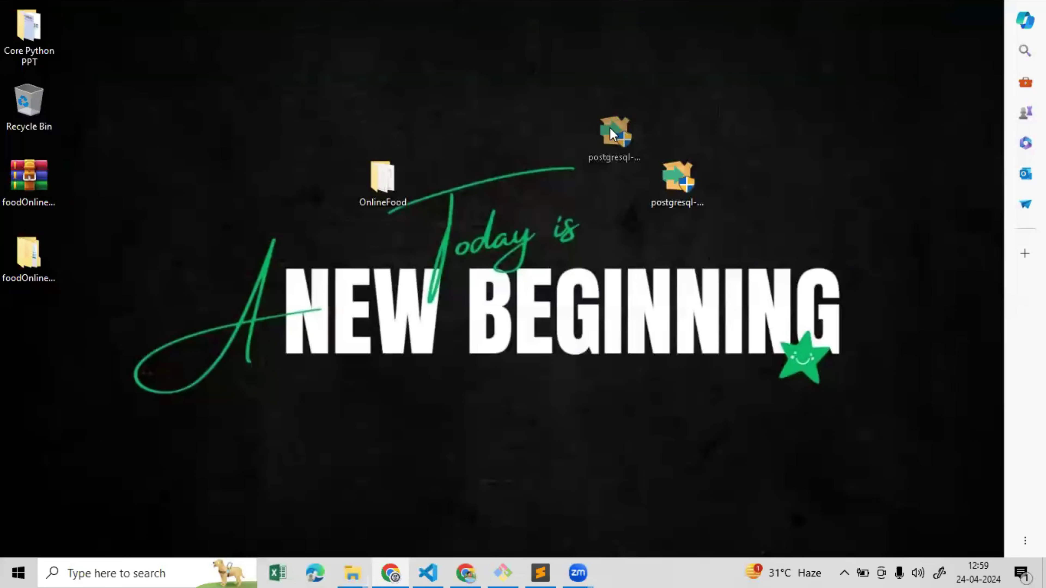
Launch postgresql-16.2-1-windows-x64.exe to start the PostgreSQL Setup Wizard
{"action": "left_click", "coordinate": [620, 108]}
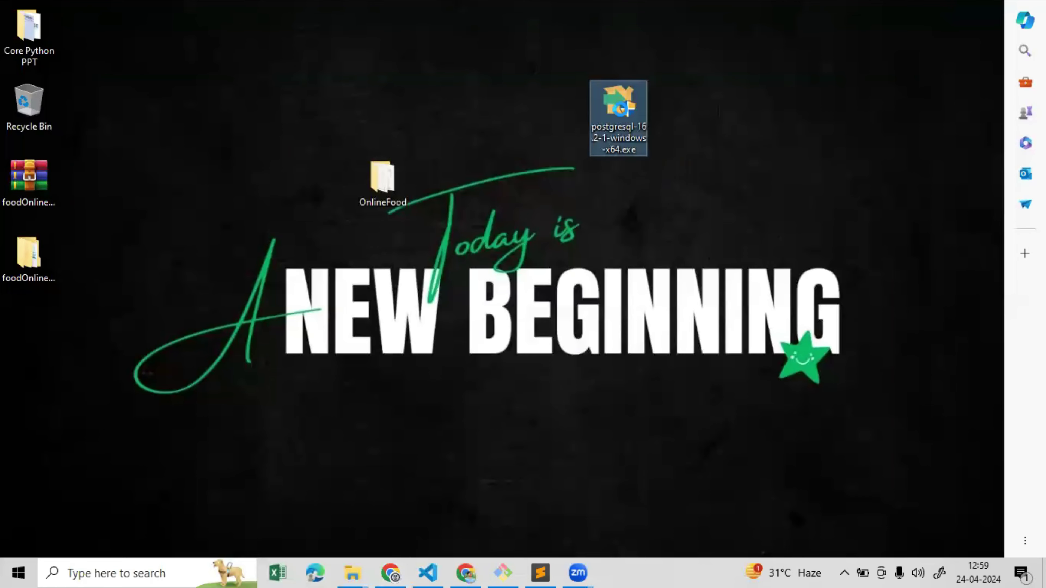
{"action": "right_click", "coordinate": [620, 109]}
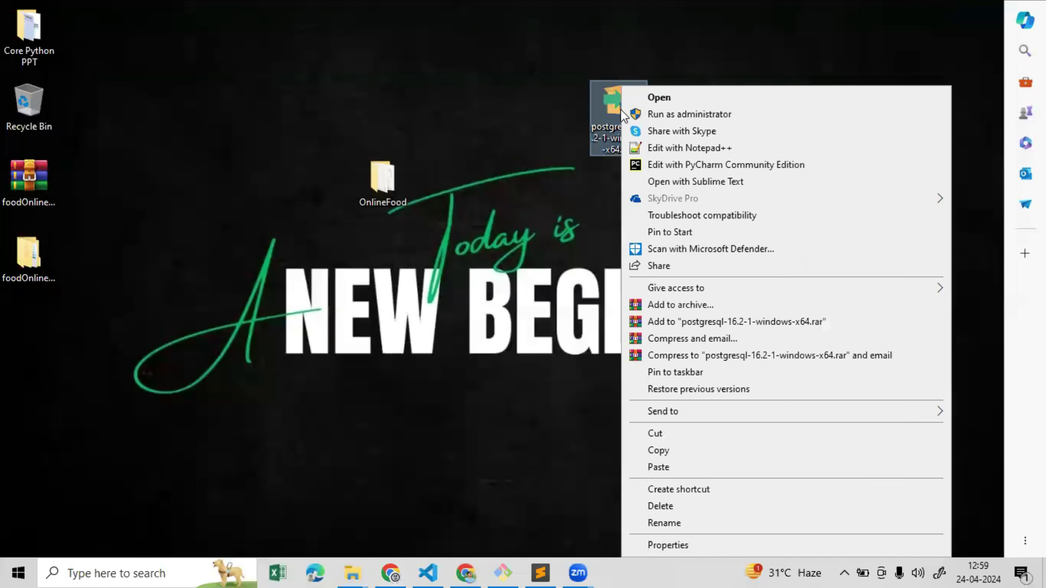
{"action": "left_click", "coordinate": [644, 99]}
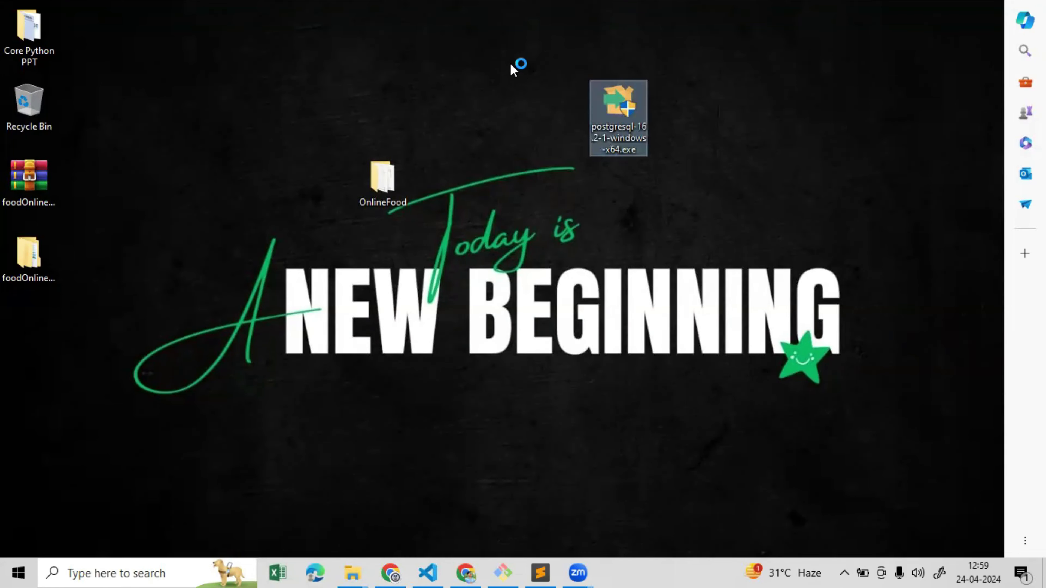
{"action": "left_click", "coordinate": [413, 326]}
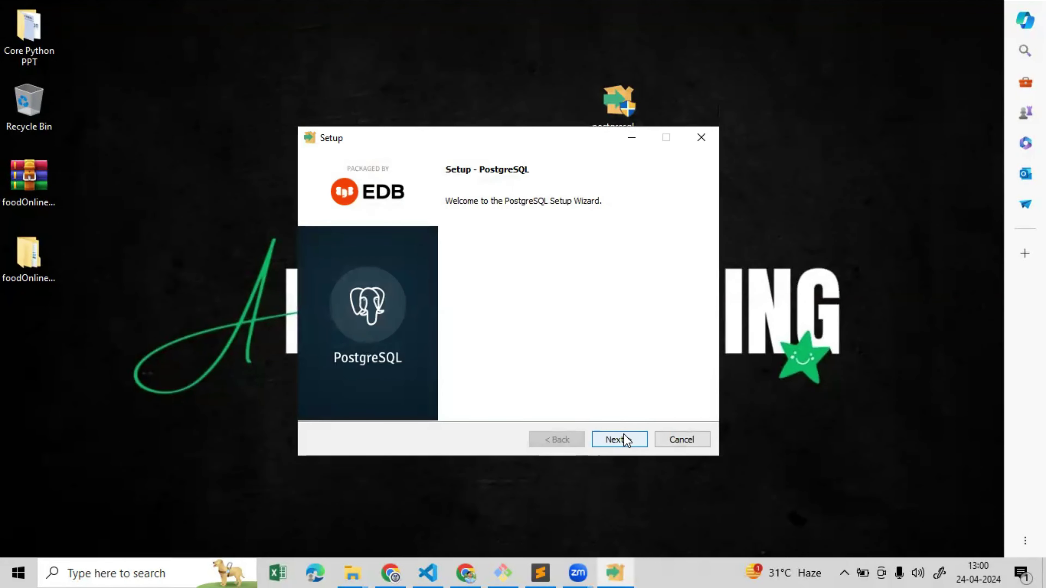
Accept the default installation directory, all components and the default data directory
{"action": "left_click", "coordinate": [617, 439]}
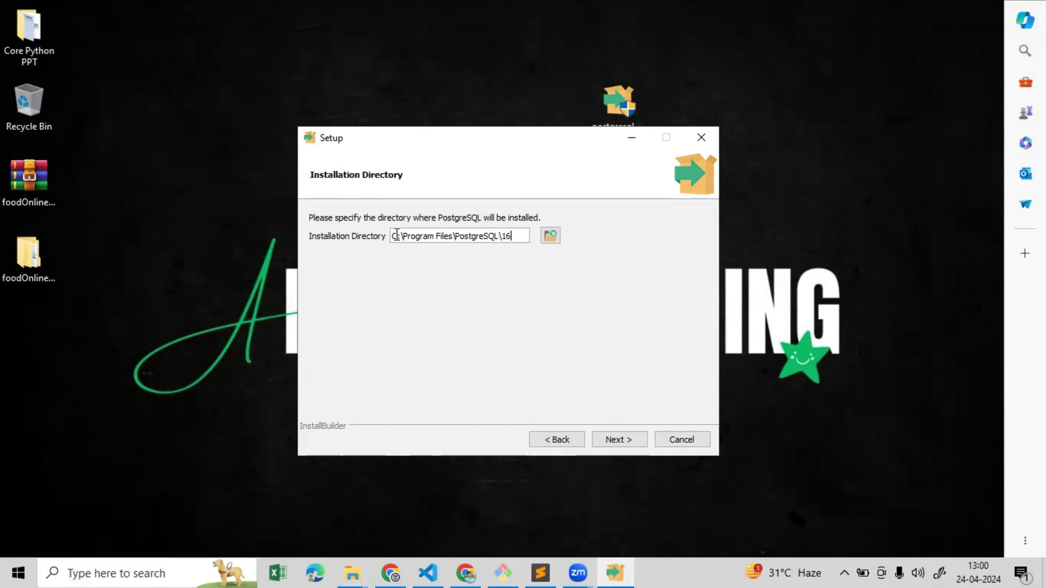
{"action": "left_click_drag", "start_coordinate": [398, 234], "coordinate": [496, 238]}
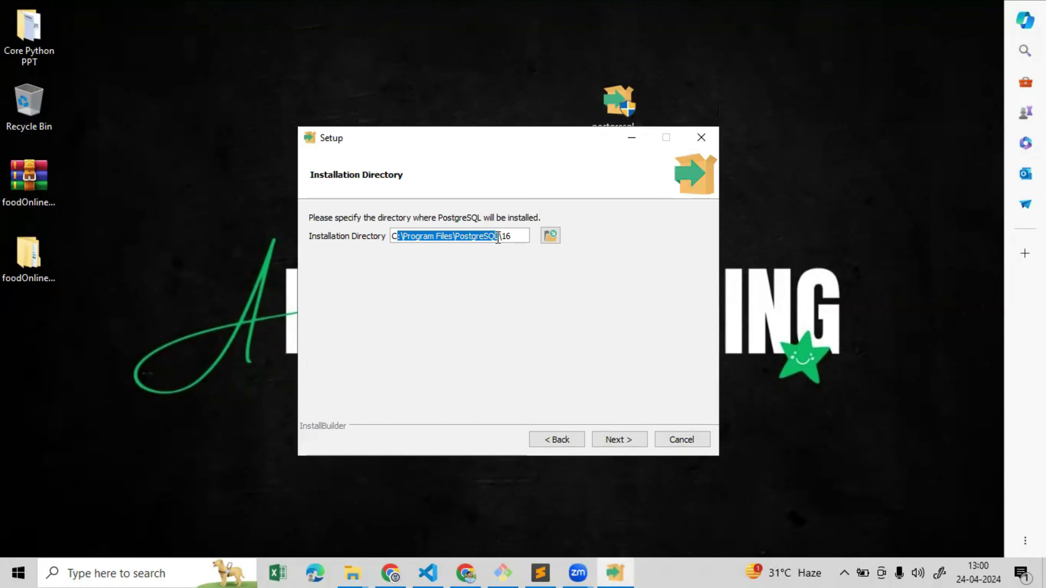
{"action": "left_click", "coordinate": [416, 236]}
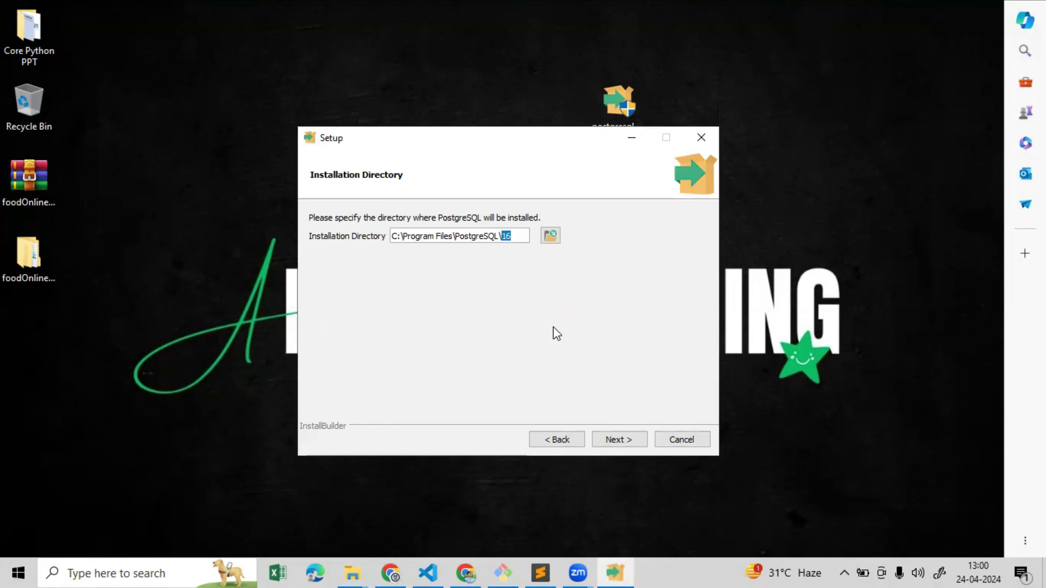
{"action": "left_click", "coordinate": [614, 441]}
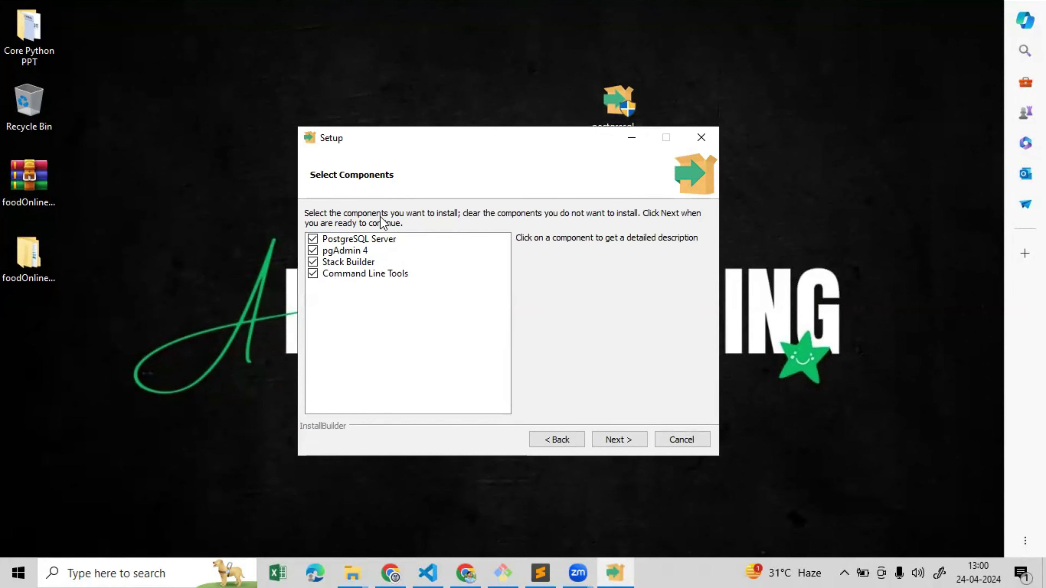
{"action": "left_click", "coordinate": [611, 440]}
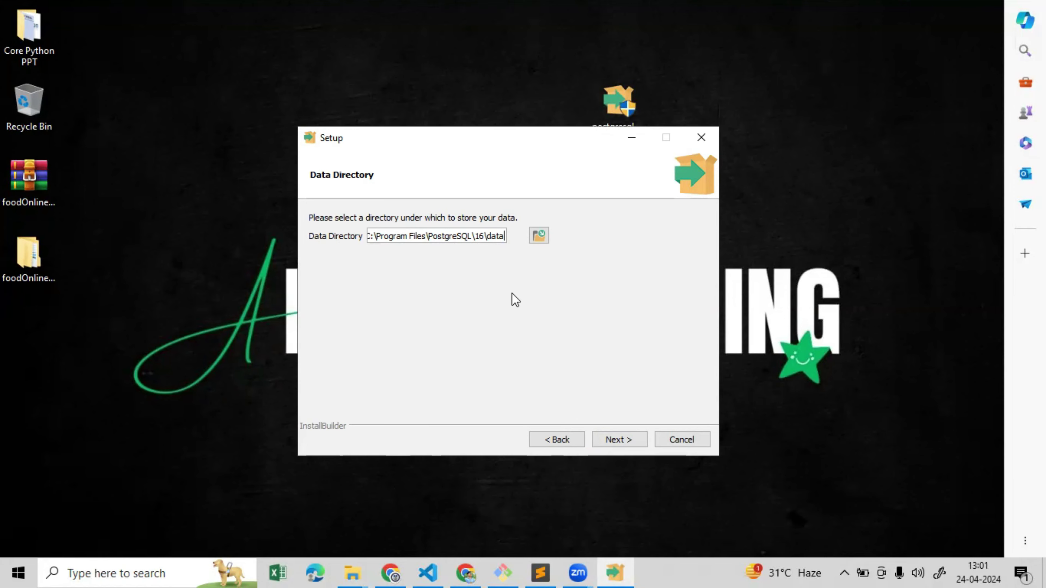
{"action": "left_click", "coordinate": [623, 437]}
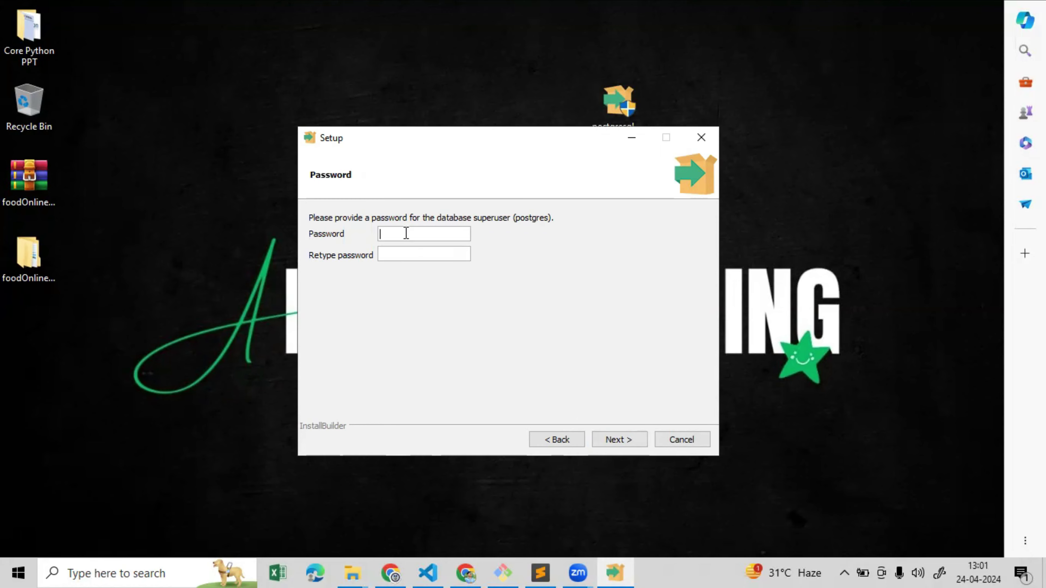
Enter and retype the postgres superuser password
{"action": "type", "text": "1234"}
{"action": "key", "text": "Tab"}
{"action": "type", "text": "1"}
{"action": "left_click", "coordinate": [618, 438]}
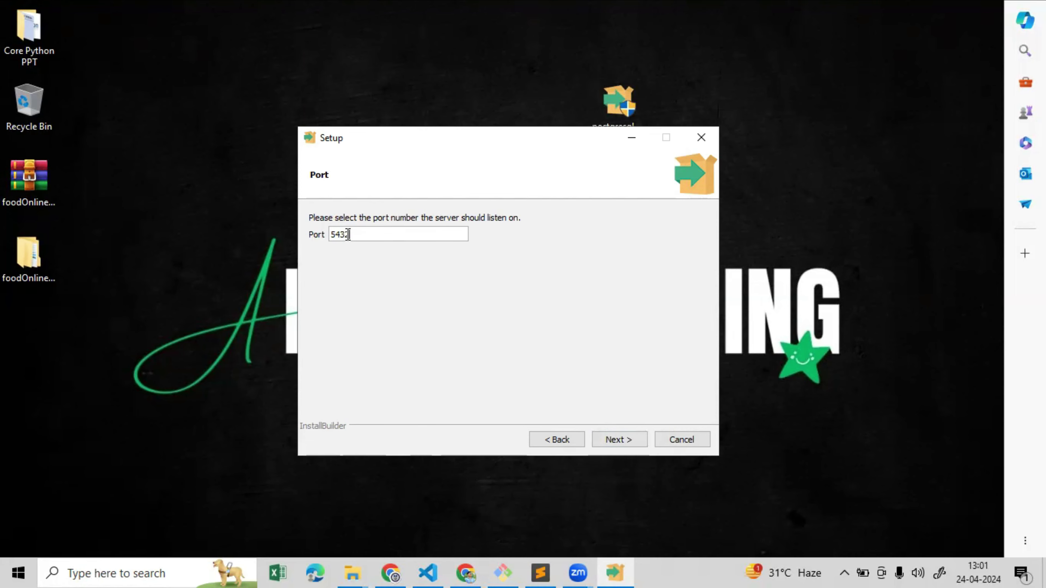
Keep port 5432 and the default locale, then start the installation
{"action": "left_click_drag", "start_coordinate": [348, 235], "coordinate": [322, 232]}
{"action": "left_click", "coordinate": [361, 235]}
{"action": "left_click", "coordinate": [616, 438]}
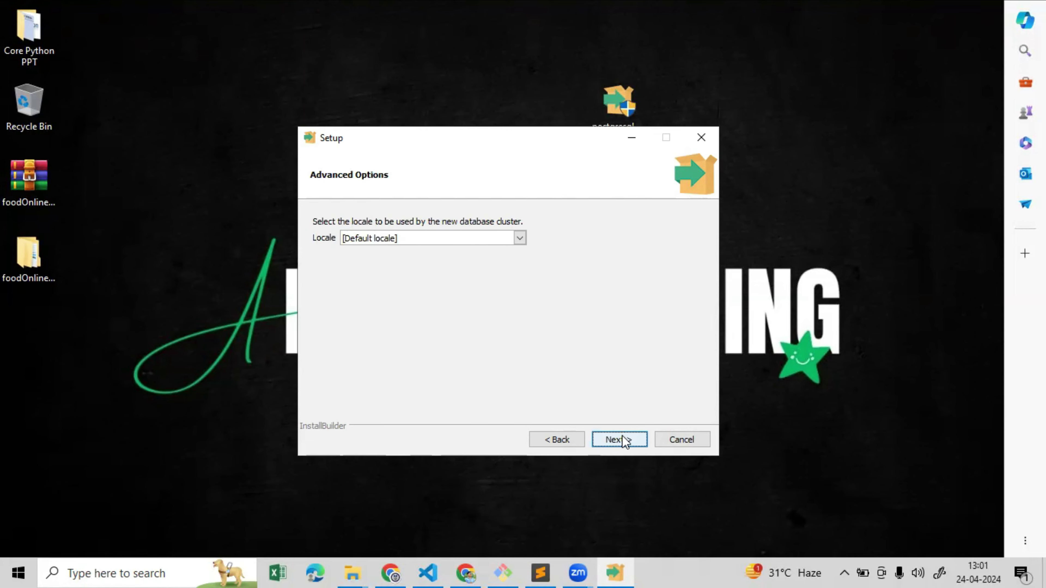
{"action": "left_click", "coordinate": [621, 439]}
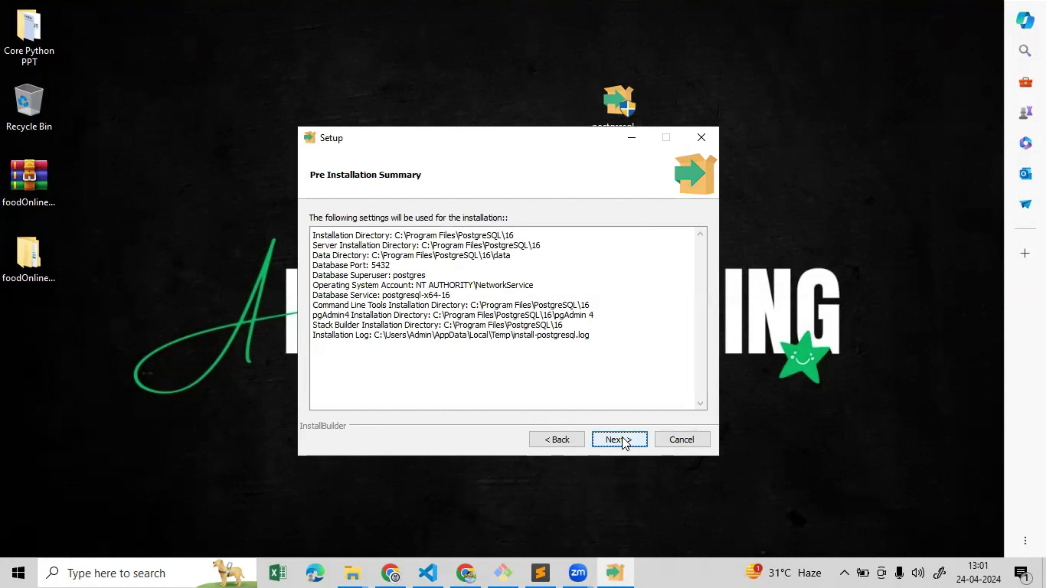
{"action": "left_click", "coordinate": [618, 440]}
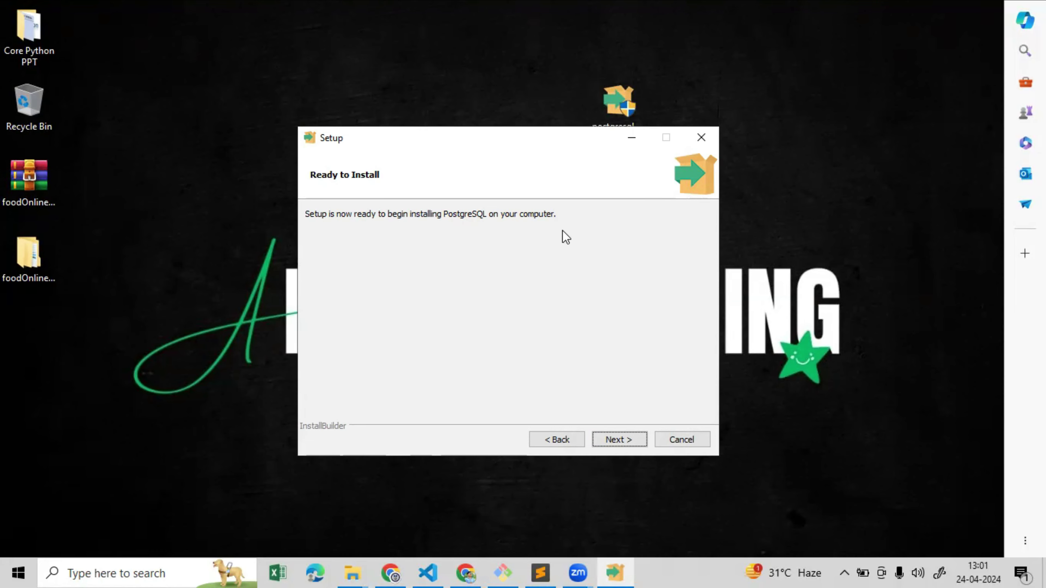
{"action": "left_click", "coordinate": [619, 440]}
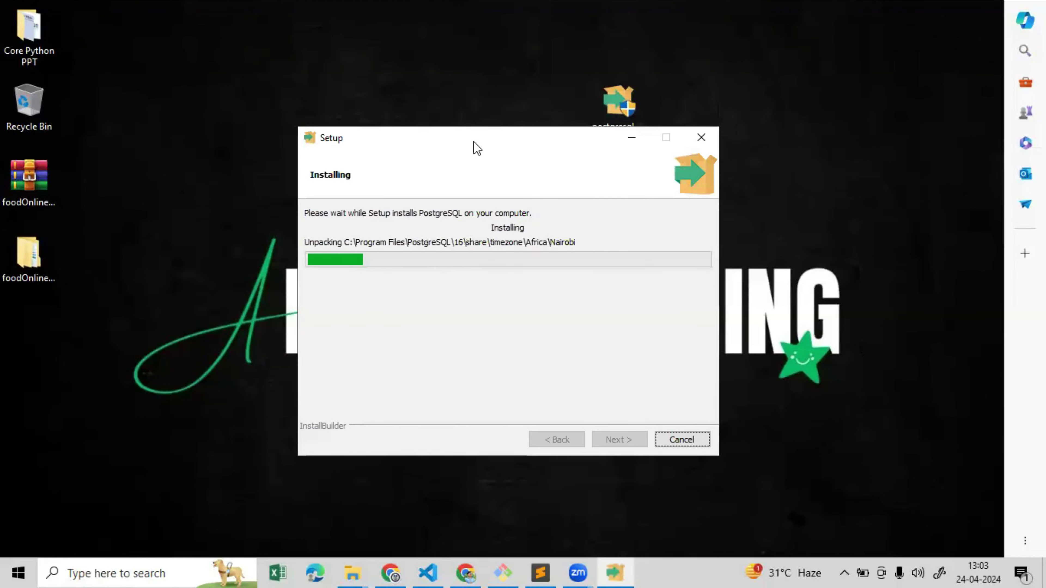
Wait for PostgreSQL 16 to install, untick Launch Stack Builder, and finish the wizard
{"action": "left_click_drag", "start_coordinate": [475, 139], "coordinate": [478, 135]}
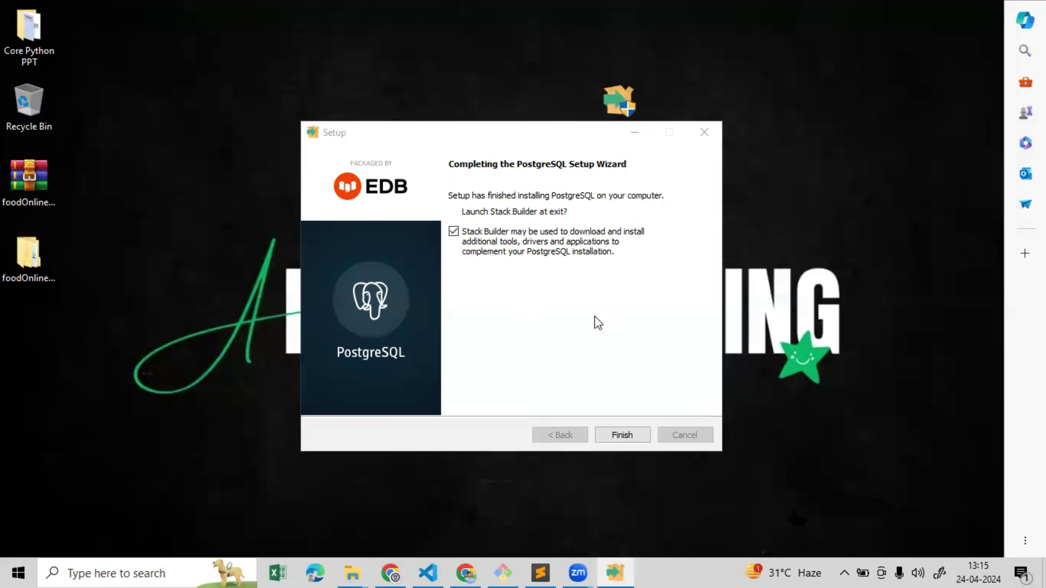
{"action": "left_click", "coordinate": [452, 233]}
{"action": "left_click", "coordinate": [621, 435]}
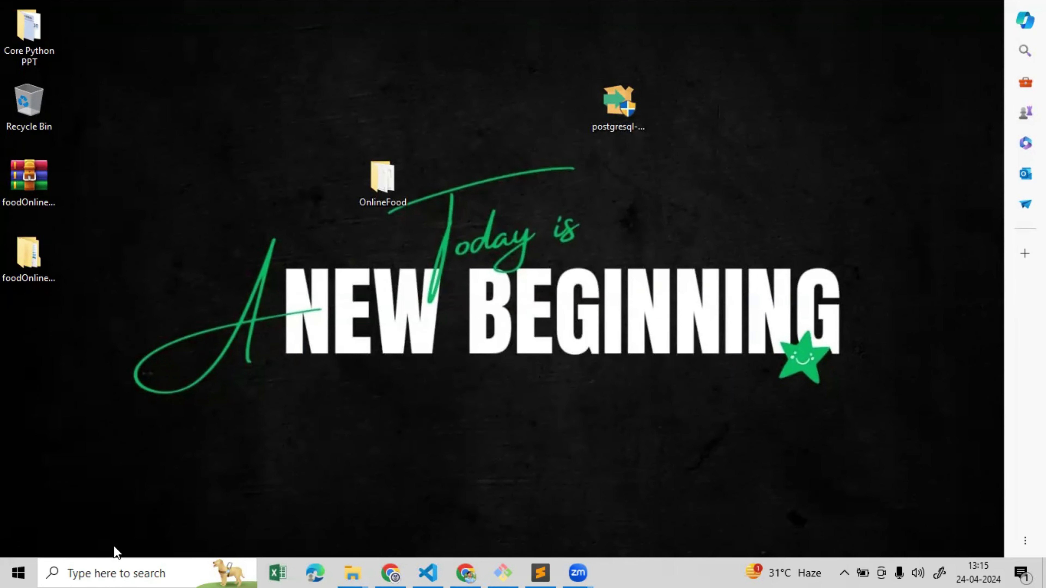
Search Windows for 'pgadmin' and launch pgAdmin 4
{"action": "left_click", "coordinate": [101, 572]}
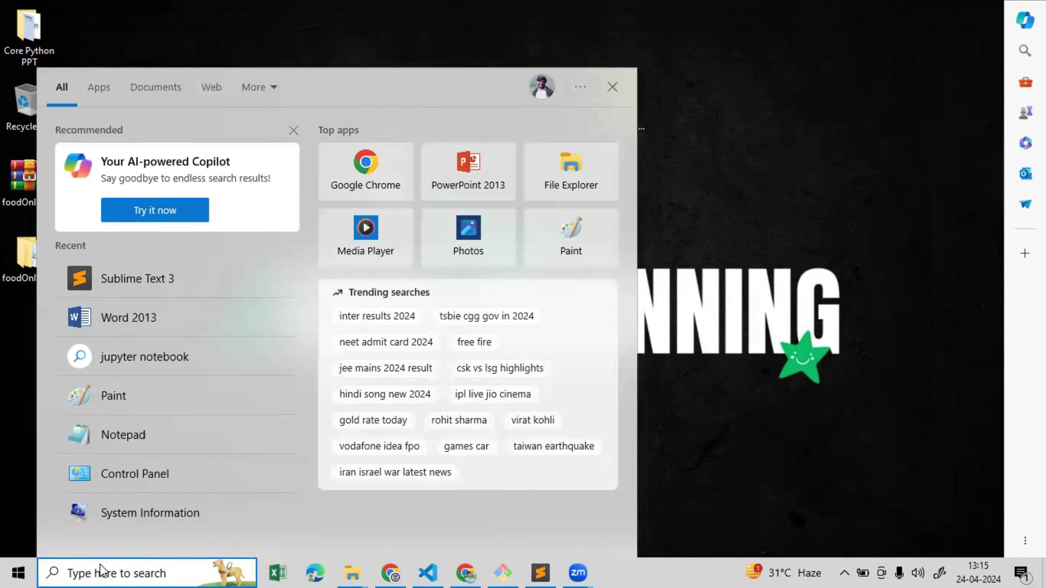
{"action": "type", "text": "og"}
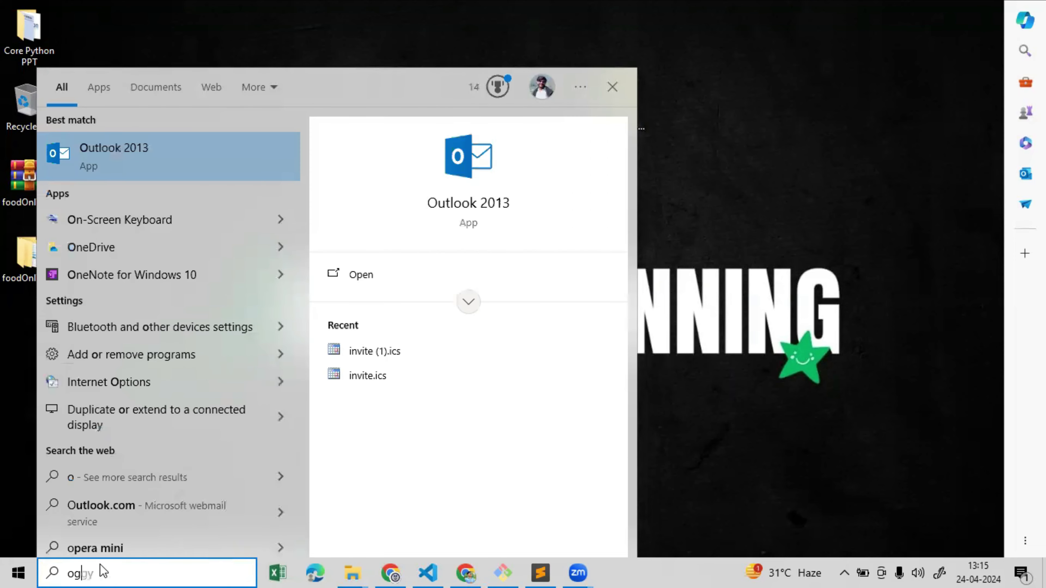
{"action": "type", "text": "pgadmin"}
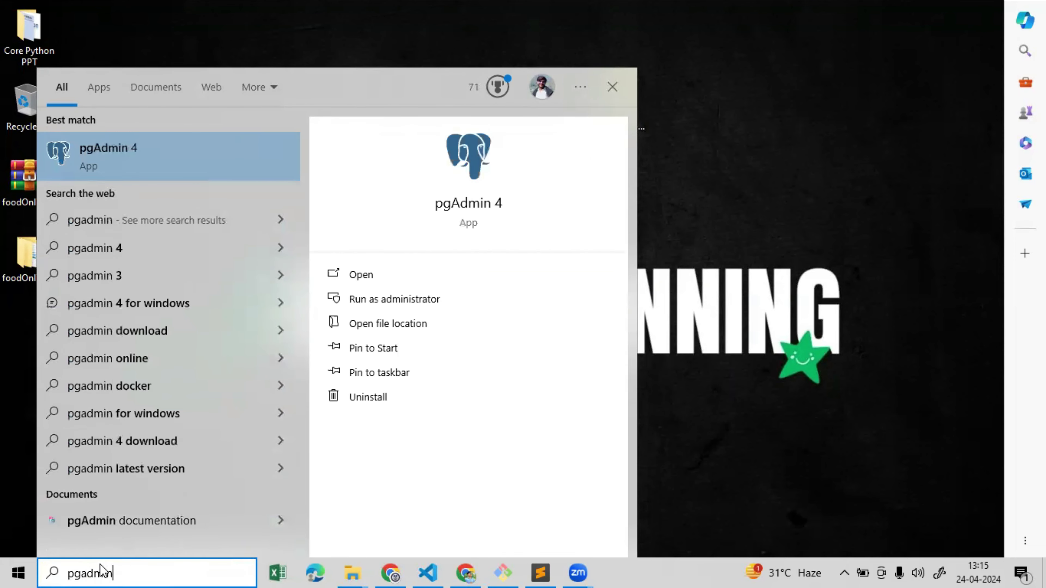
{"action": "key", "text": "Return"}
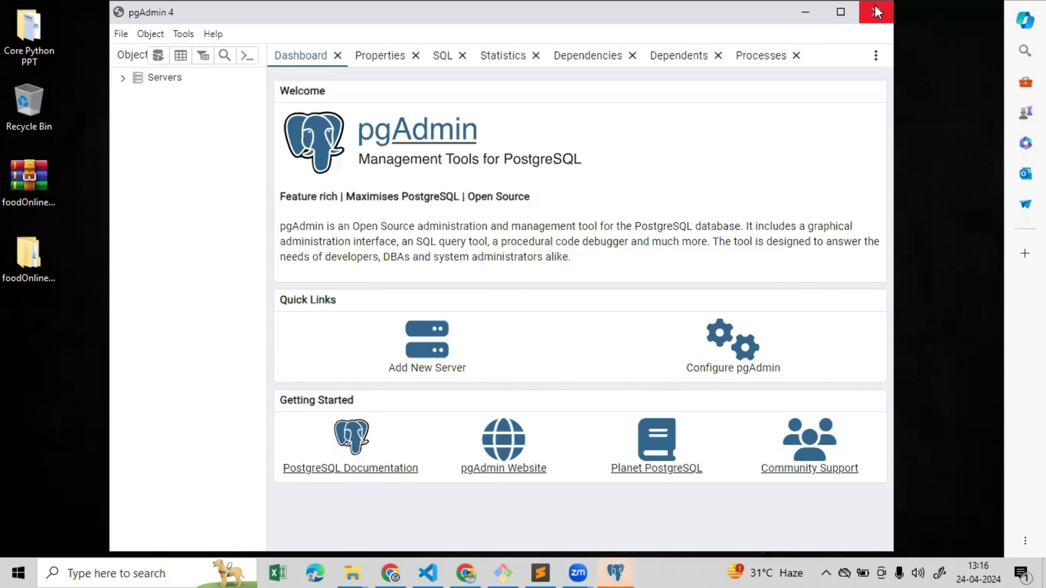
Maximize pgAdmin, connect to PostgreSQL 16 with the postgres password, and expand Databases
{"action": "left_click", "coordinate": [842, 13]}
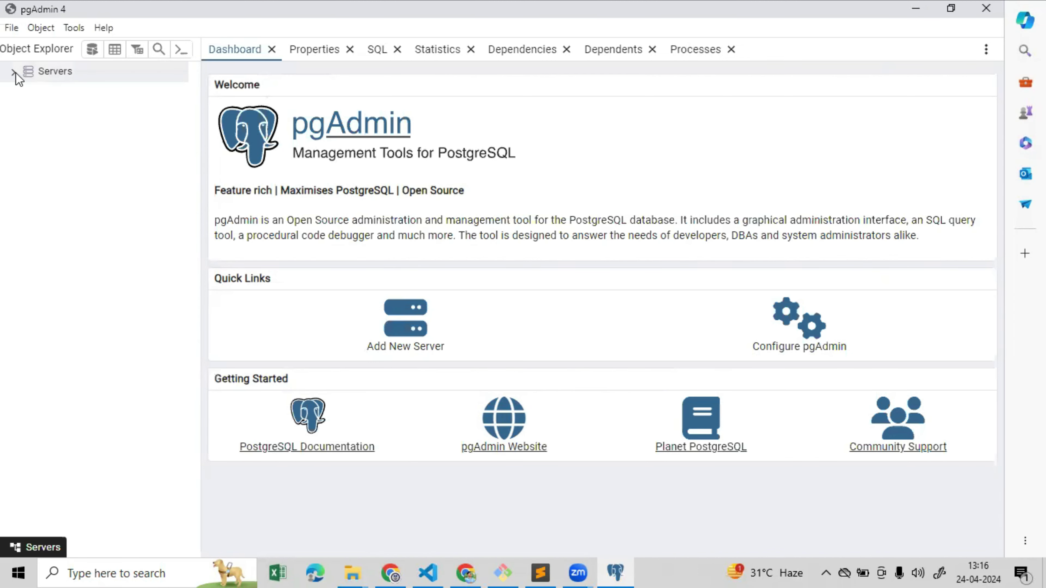
{"action": "left_click", "coordinate": [16, 72]}
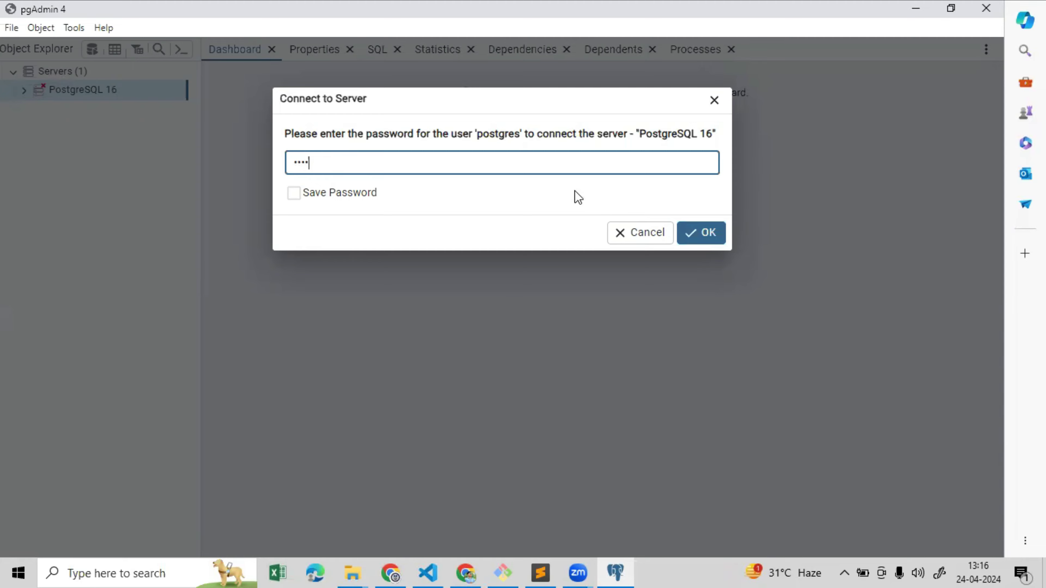
{"action": "left_click", "coordinate": [698, 226]}
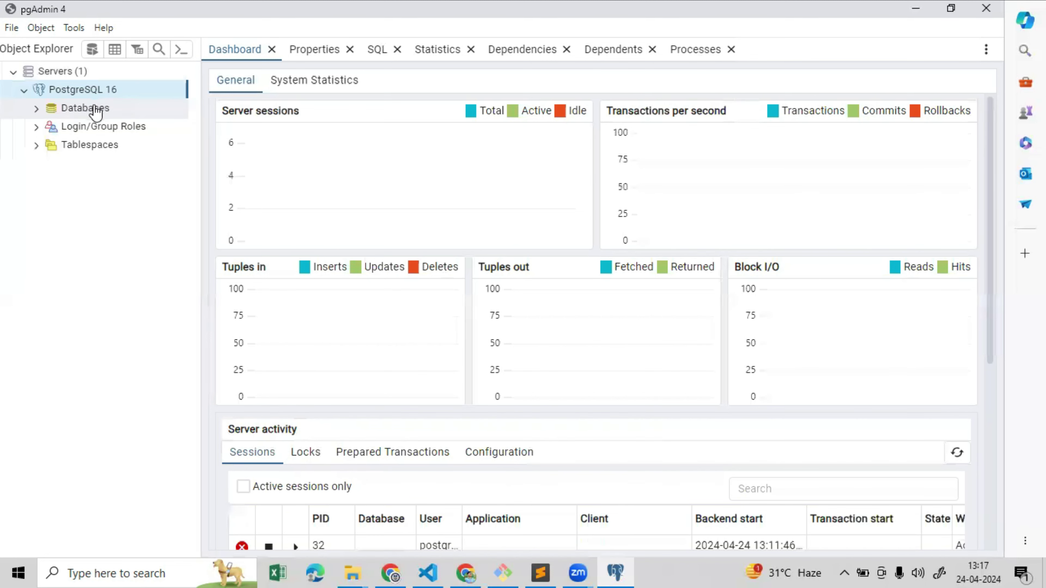
{"action": "left_click", "coordinate": [39, 111]}
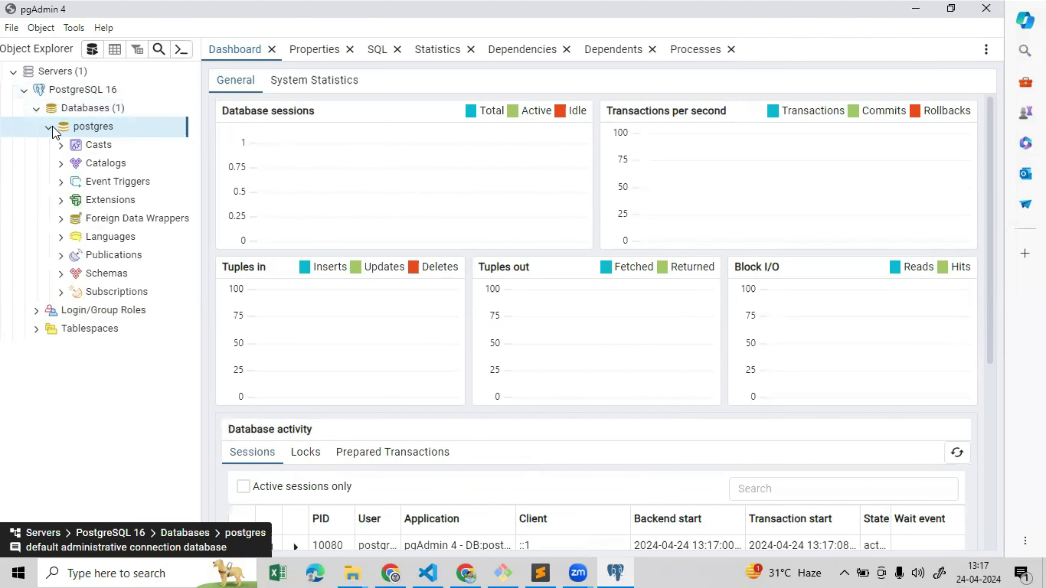
{"action": "left_click", "coordinate": [49, 129]}
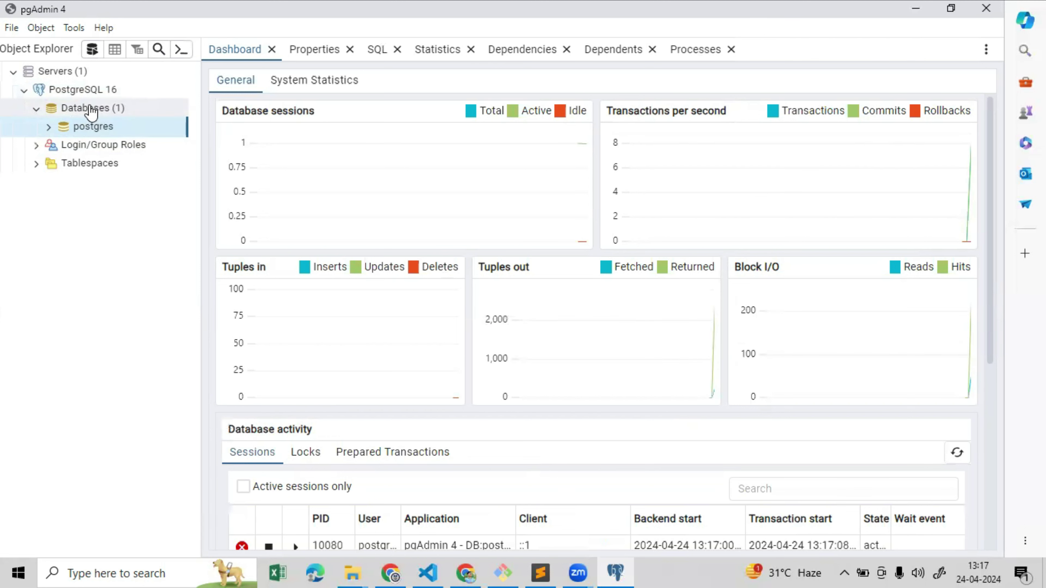
{"action": "left_click", "coordinate": [93, 108]}
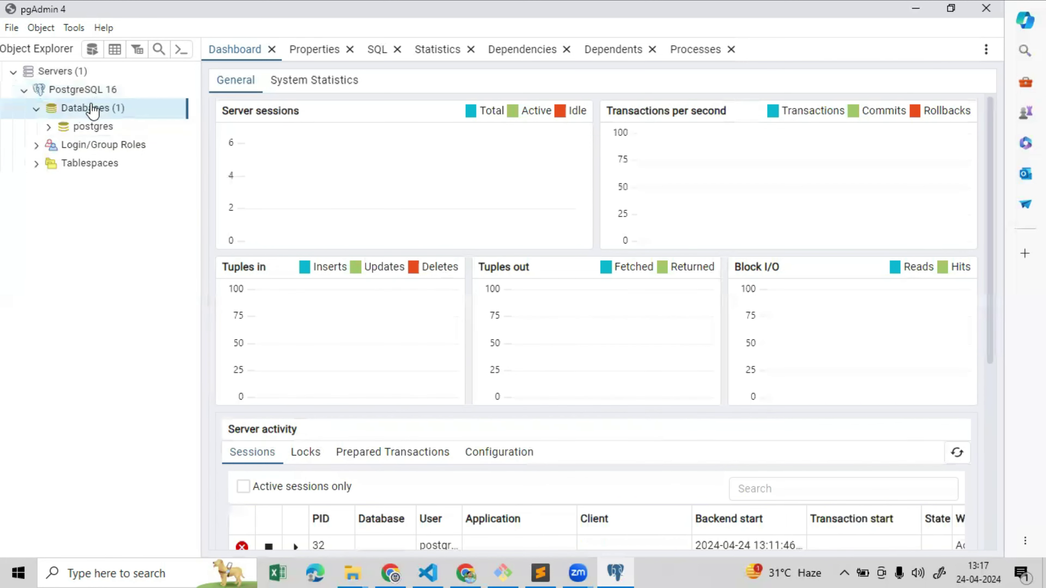
Create and save a new database named foodOnline_db, then expand it
{"action": "right_click", "coordinate": [93, 109]}
{"action": "mouse_move", "coordinate": [147, 119]}
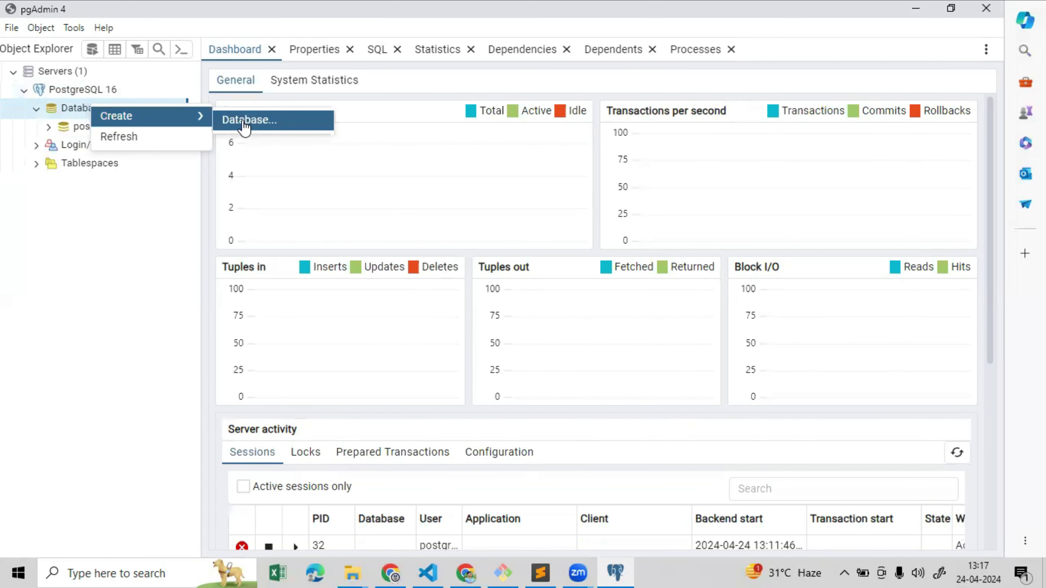
{"action": "left_click", "coordinate": [244, 123]}
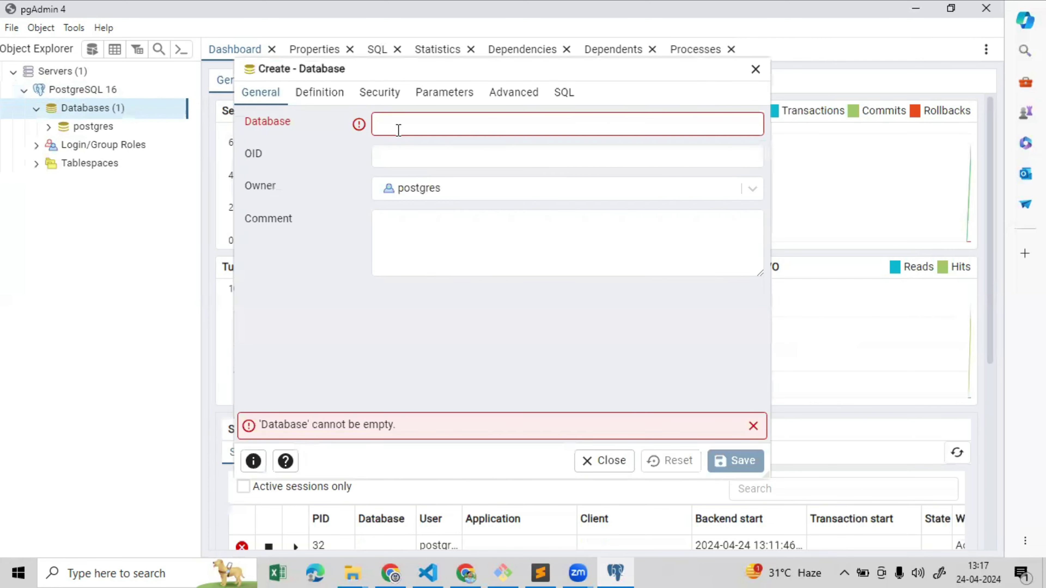
{"action": "left_click", "coordinate": [399, 130]}
{"action": "type", "text": "food"}
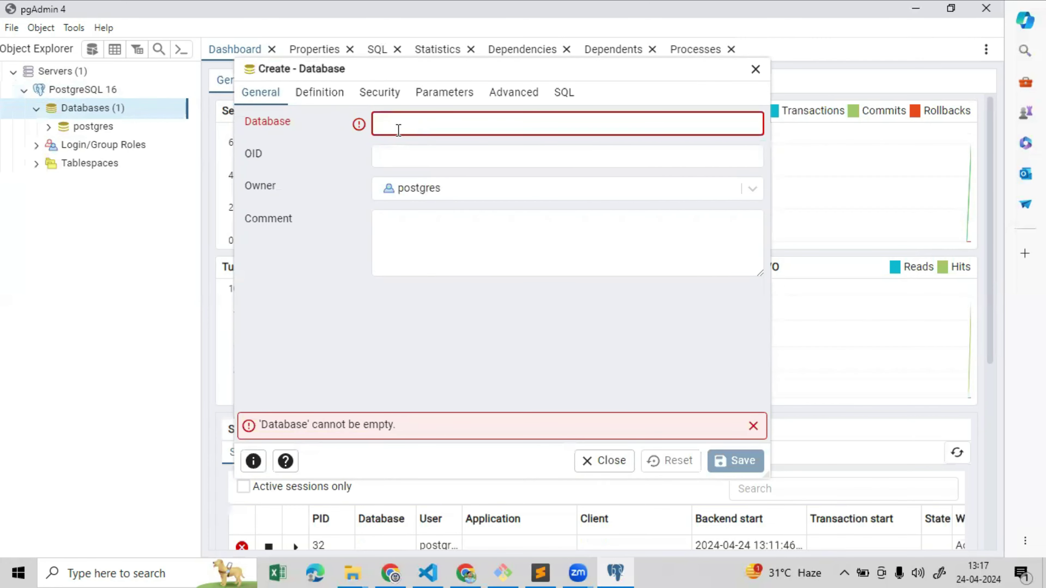
{"action": "type", "text": "Online"}
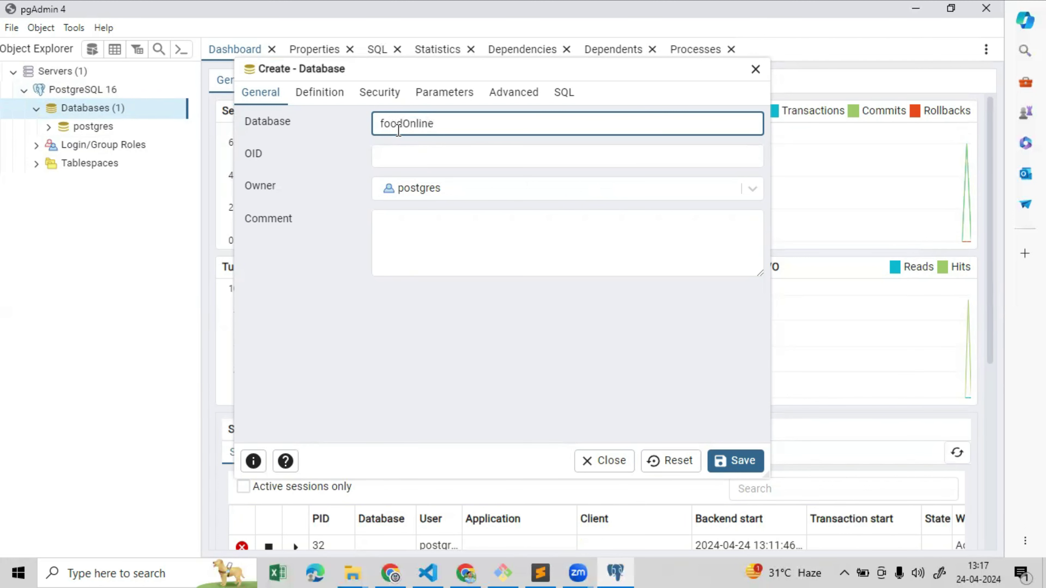
{"action": "type", "text": "_db"}
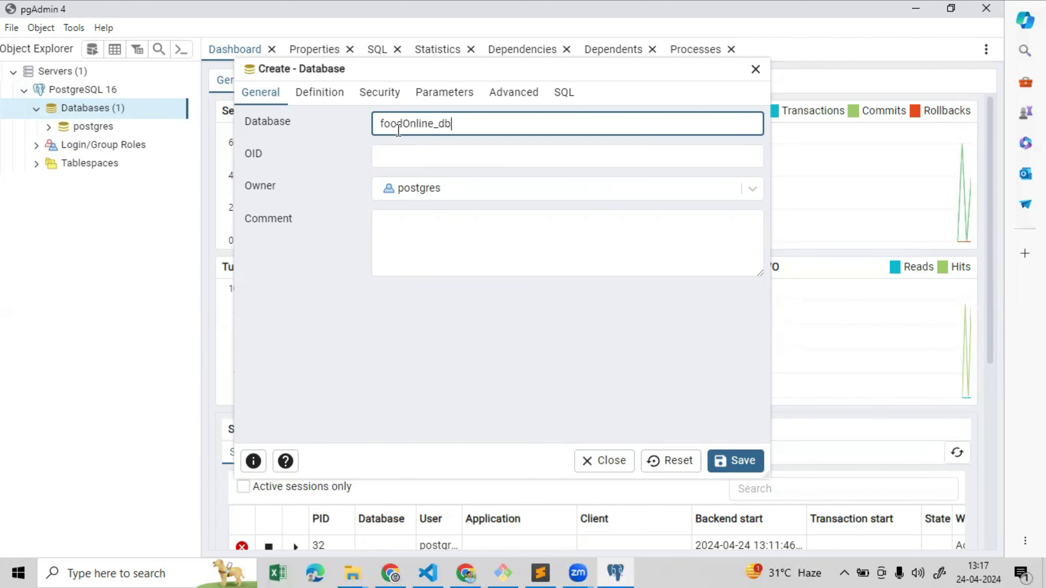
{"action": "left_click", "coordinate": [440, 146]}
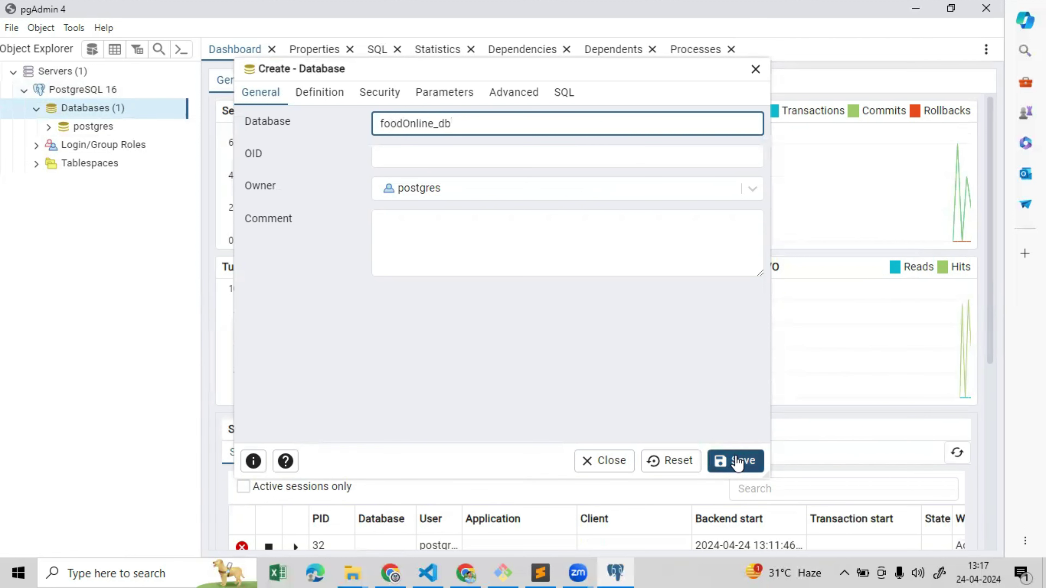
{"action": "left_click", "coordinate": [726, 456]}
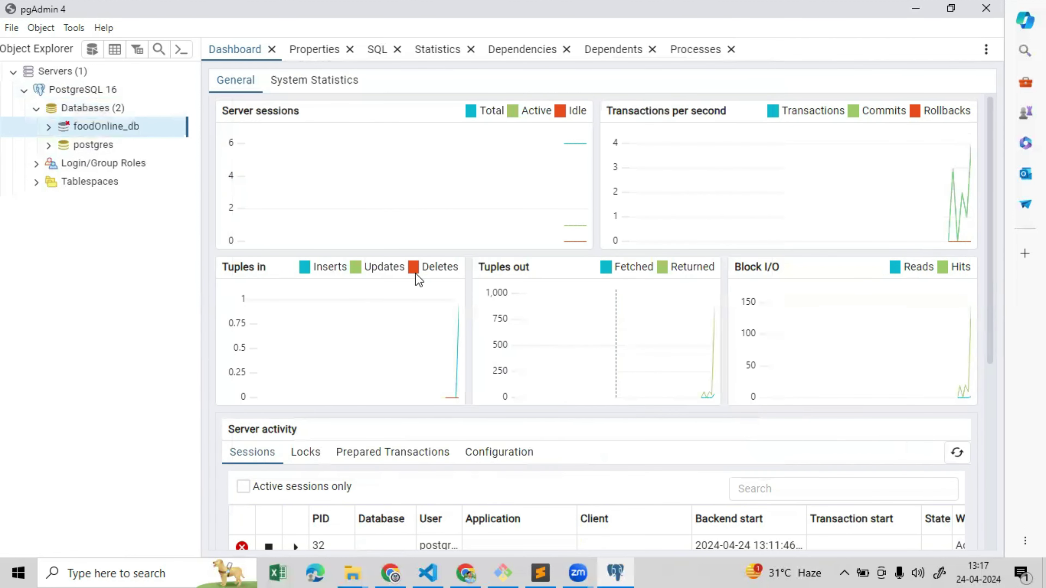
{"action": "left_click", "coordinate": [106, 130]}
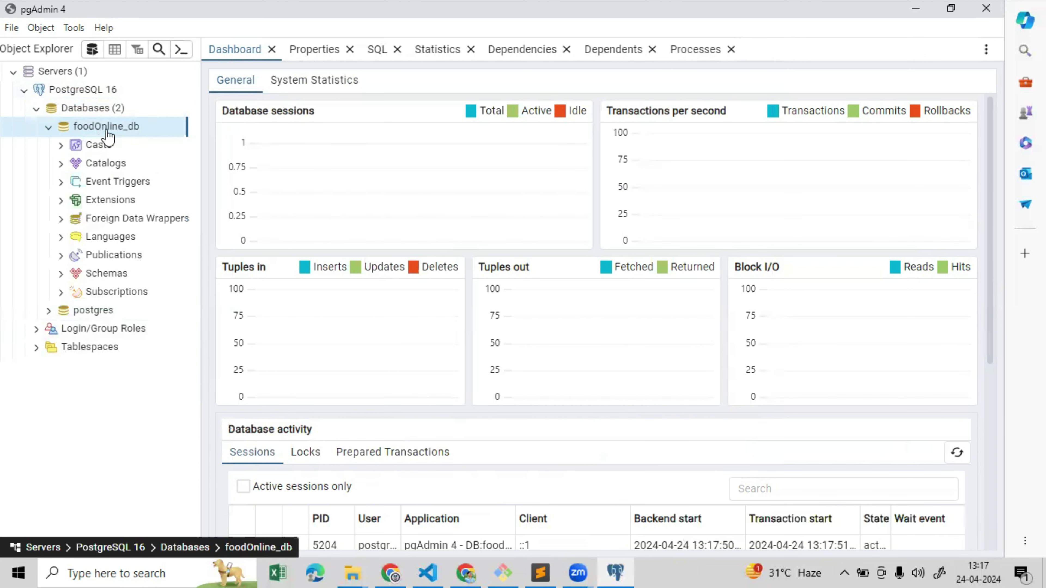
Browse foodOnline_db to its public schema Tables, then bring Visual Studio Code forward
{"action": "left_click", "coordinate": [49, 127]}
{"action": "left_click", "coordinate": [48, 126]}
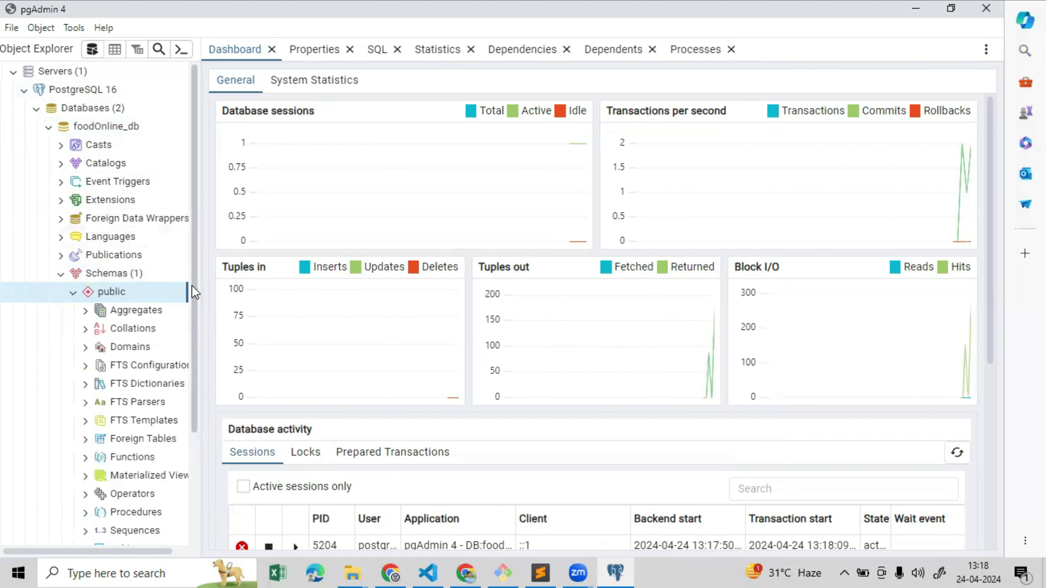
{"action": "scroll", "coordinate": [196, 330], "scroll_direction": "down", "scroll_amount": 1}
{"action": "scroll", "coordinate": [194, 354], "scroll_direction": "down", "scroll_amount": 2}
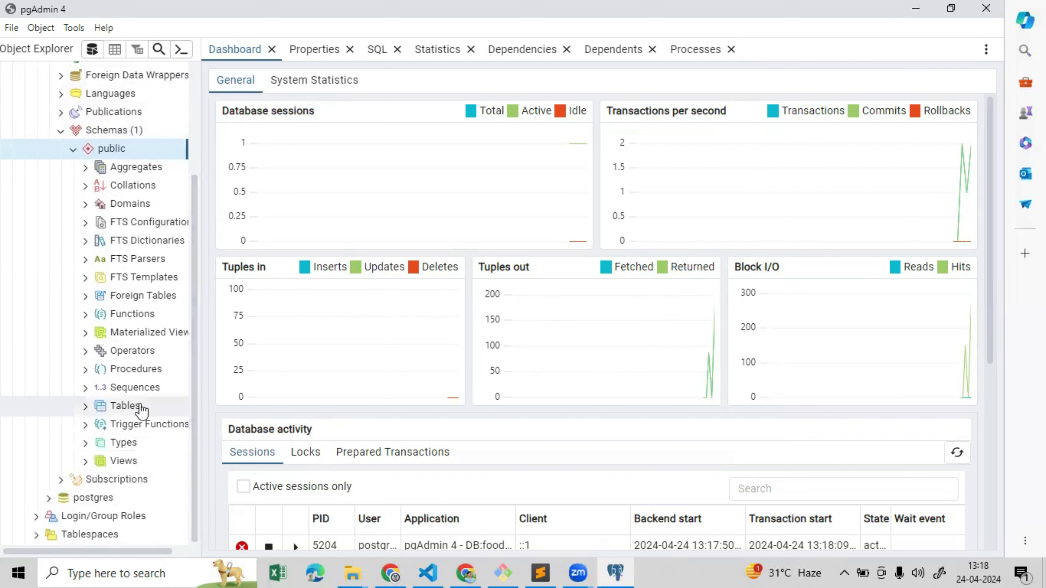
{"action": "left_click", "coordinate": [89, 407]}
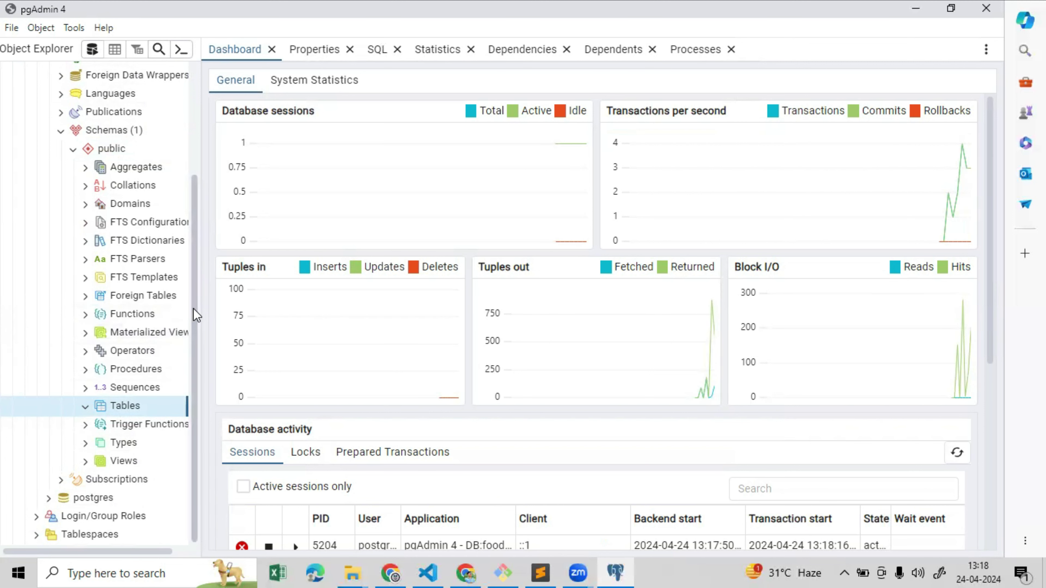
{"action": "left_click_drag", "start_coordinate": [196, 334], "coordinate": [199, 194]}
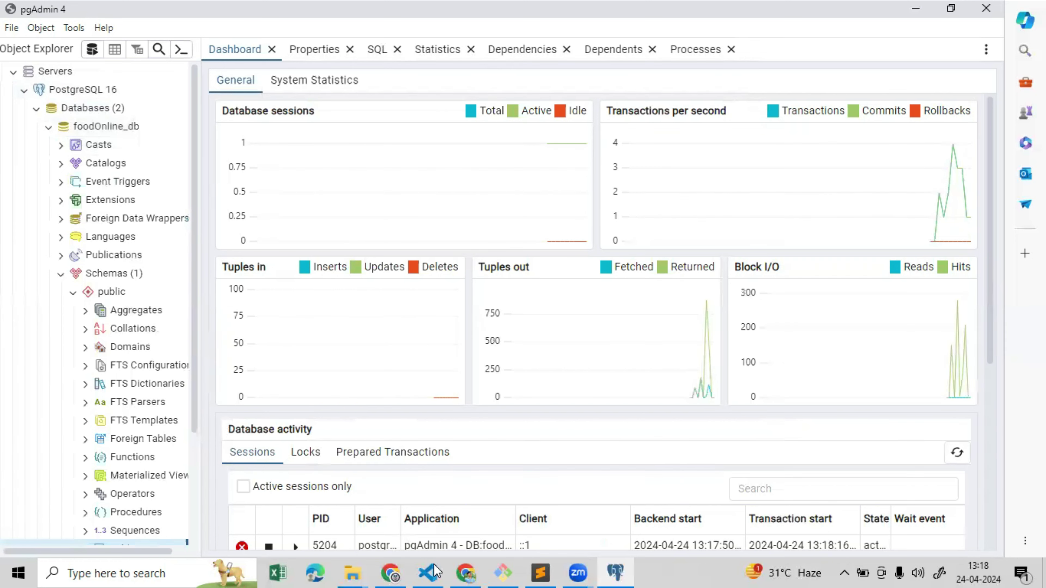
{"action": "left_click", "coordinate": [428, 572]}
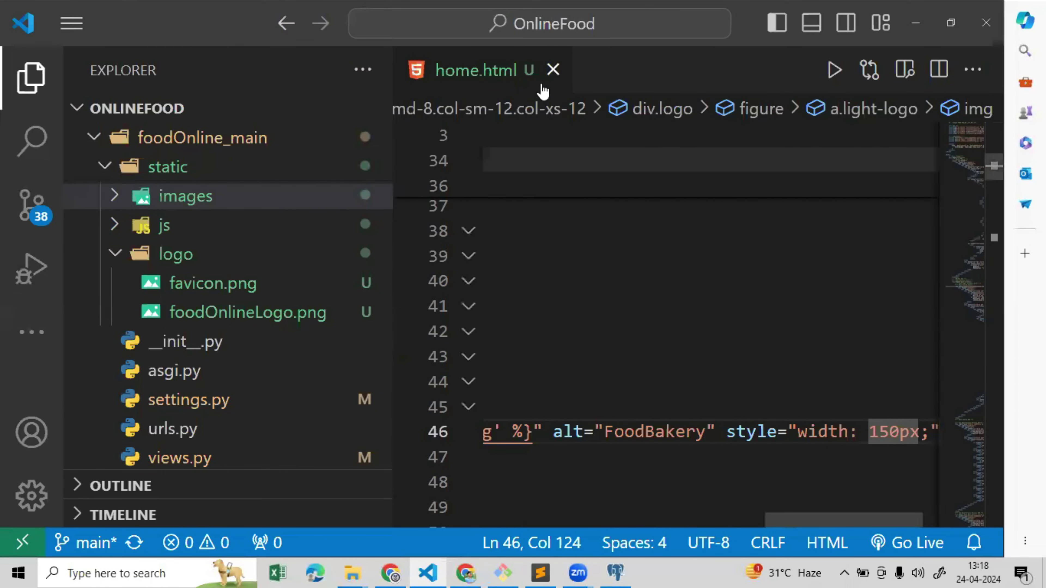
Close home.html and open settings.py at its sqlite3 DATABASES block, sidebar hidden
{"action": "left_click", "coordinate": [553, 70]}
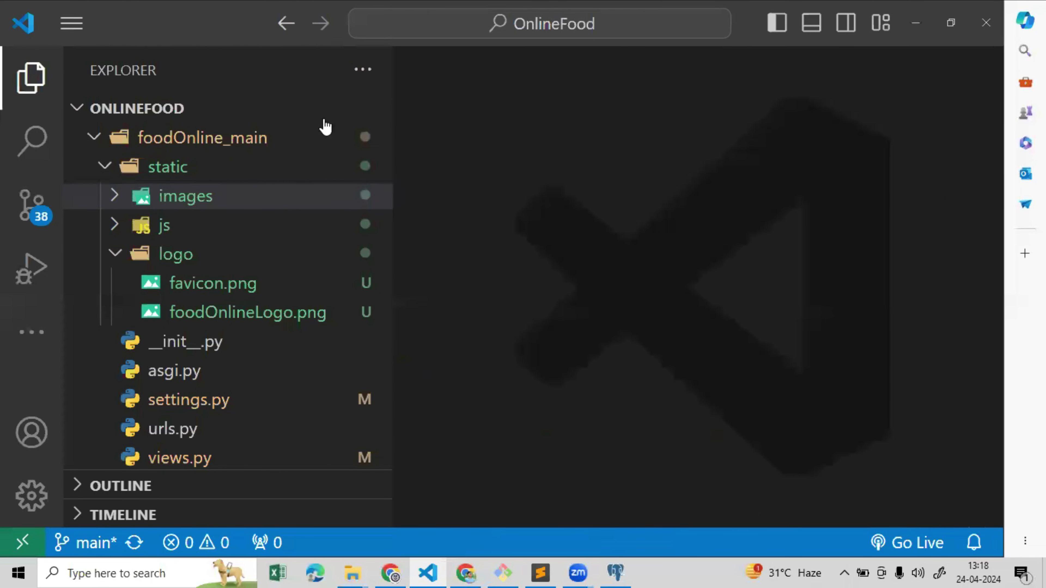
{"action": "left_click", "coordinate": [88, 136]}
{"action": "left_click", "coordinate": [174, 171]}
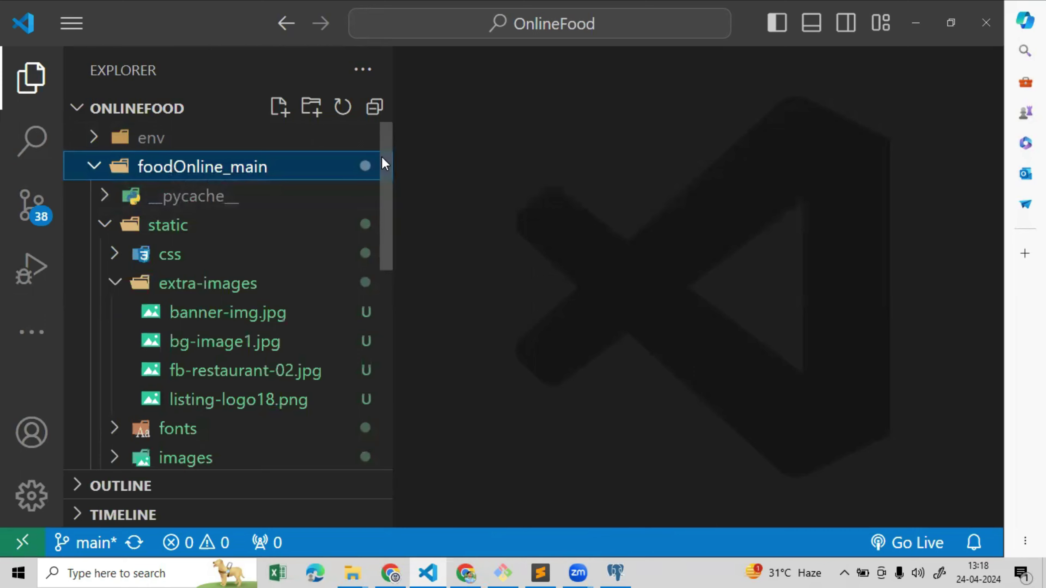
{"action": "left_click_drag", "start_coordinate": [381, 157], "coordinate": [376, 327]}
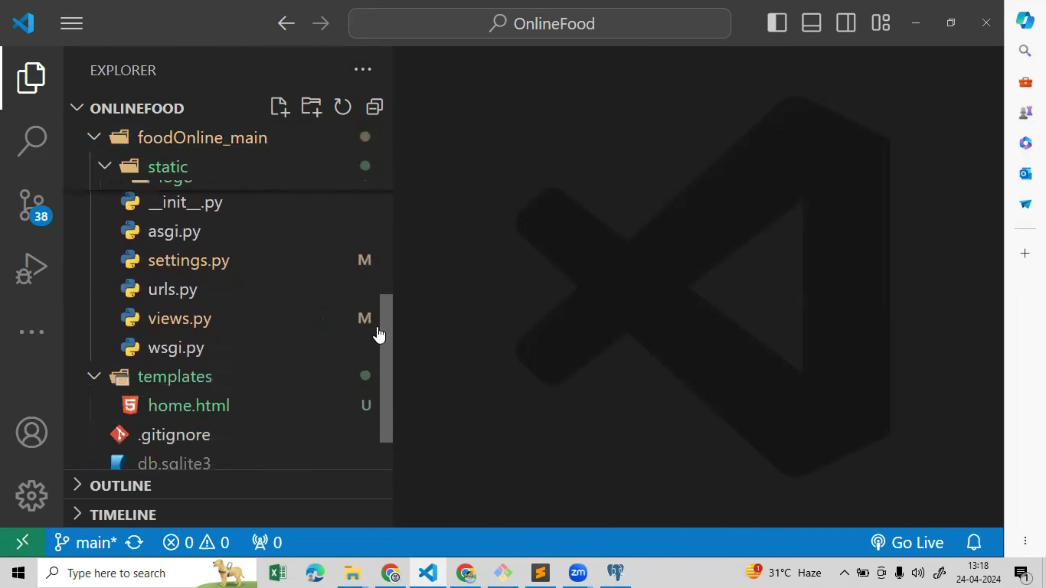
{"action": "left_click", "coordinate": [206, 274]}
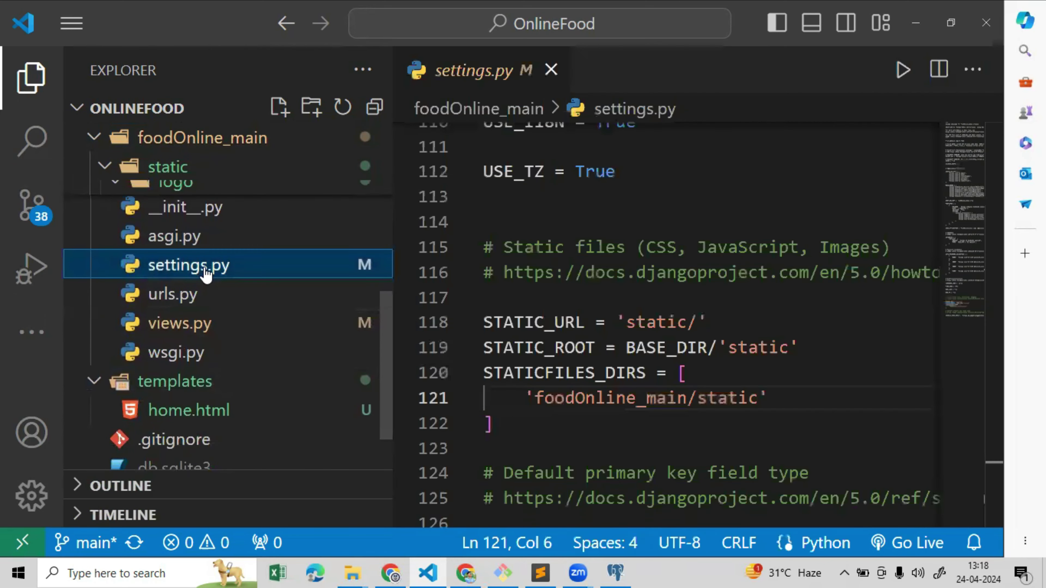
{"action": "left_click", "coordinate": [32, 78]}
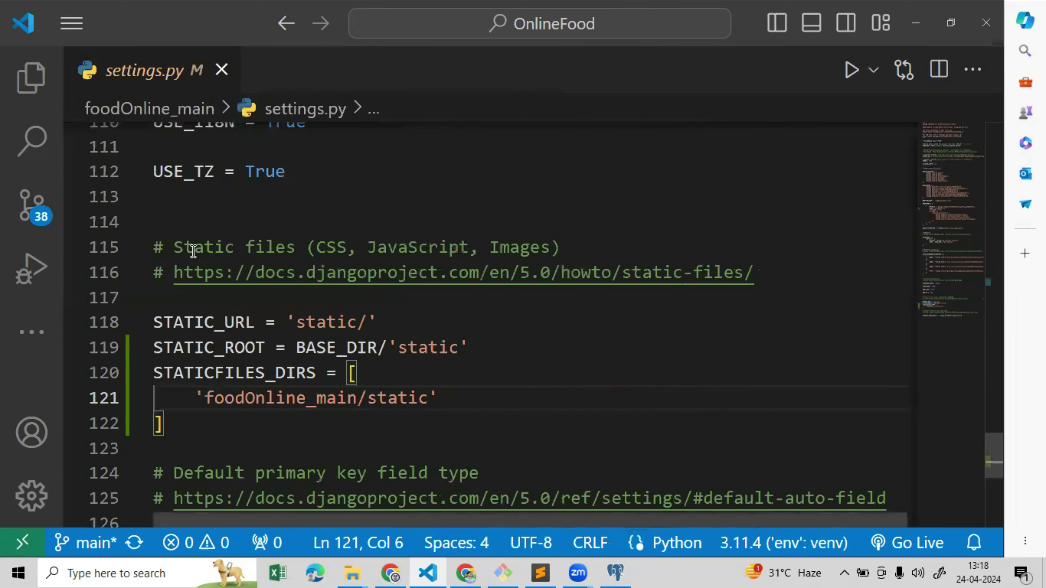
{"action": "left_click_drag", "start_coordinate": [993, 453], "coordinate": [982, 340]}
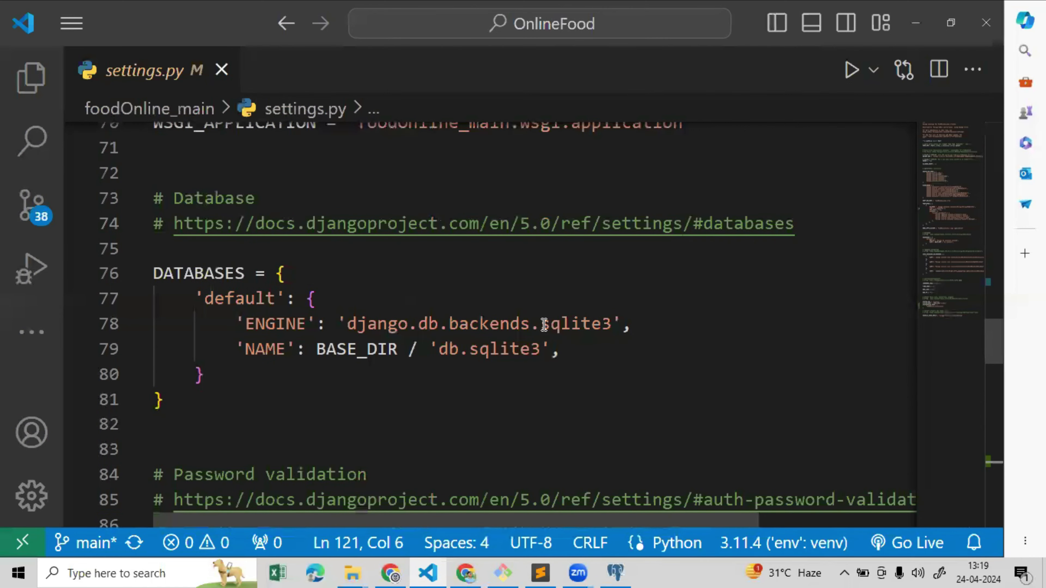
Change the DATABASES ENGINE from sqlite3 to django.db.backends.postgresql
{"action": "left_click_drag", "start_coordinate": [544, 325], "coordinate": [611, 327]}
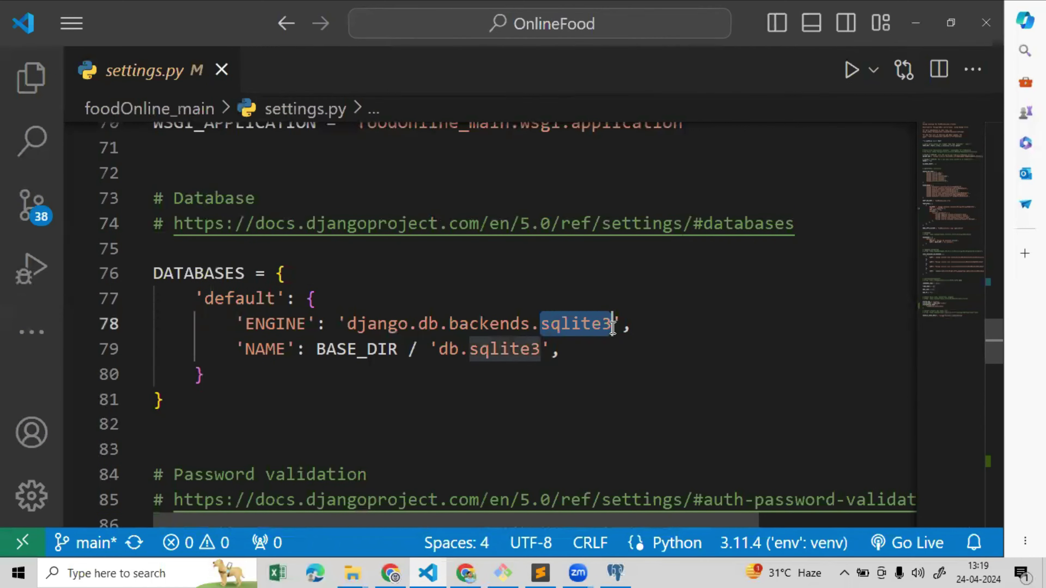
{"action": "key", "text": "BackSpace"}
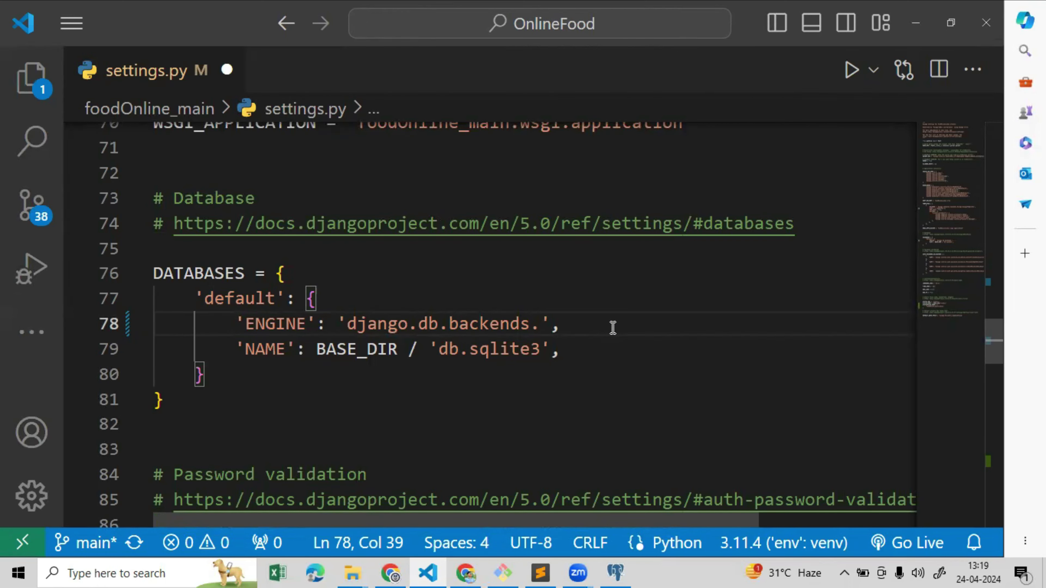
{"action": "type", "text": "postgr"}
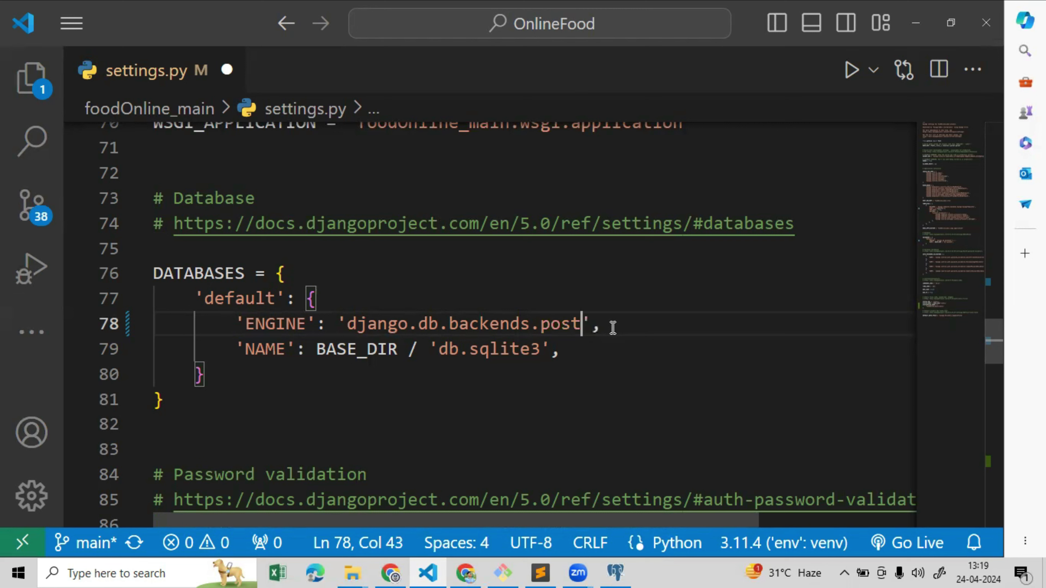
{"action": "type", "text": "esql"}
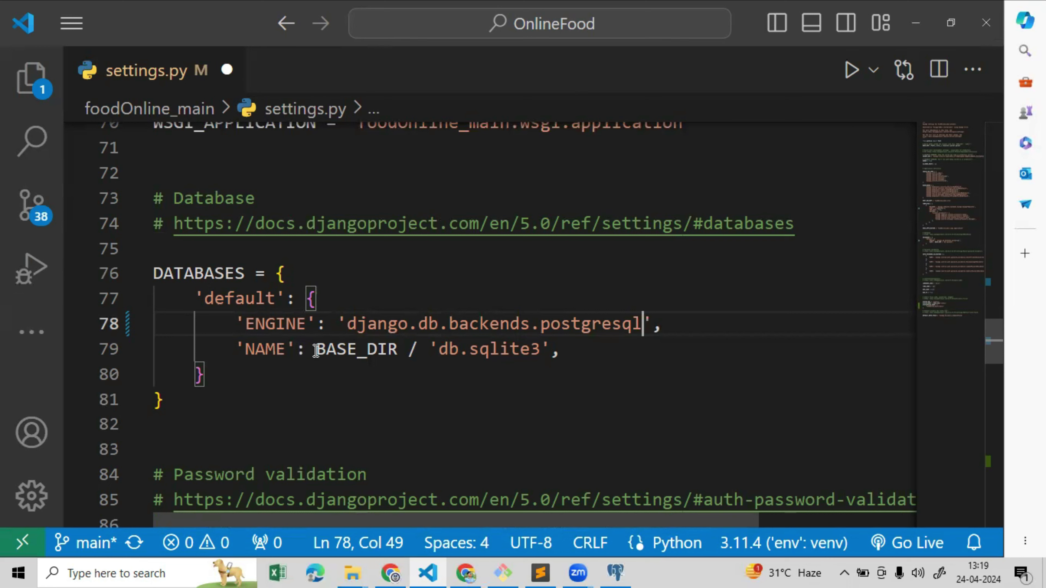
Replace the sqlite NAME with 'foodOnline_db', checked against pgAdmin, and add 'USER':'postgres',
{"action": "left_click_drag", "start_coordinate": [316, 350], "coordinate": [548, 348]}
{"action": "key", "text": "BackSpace"}
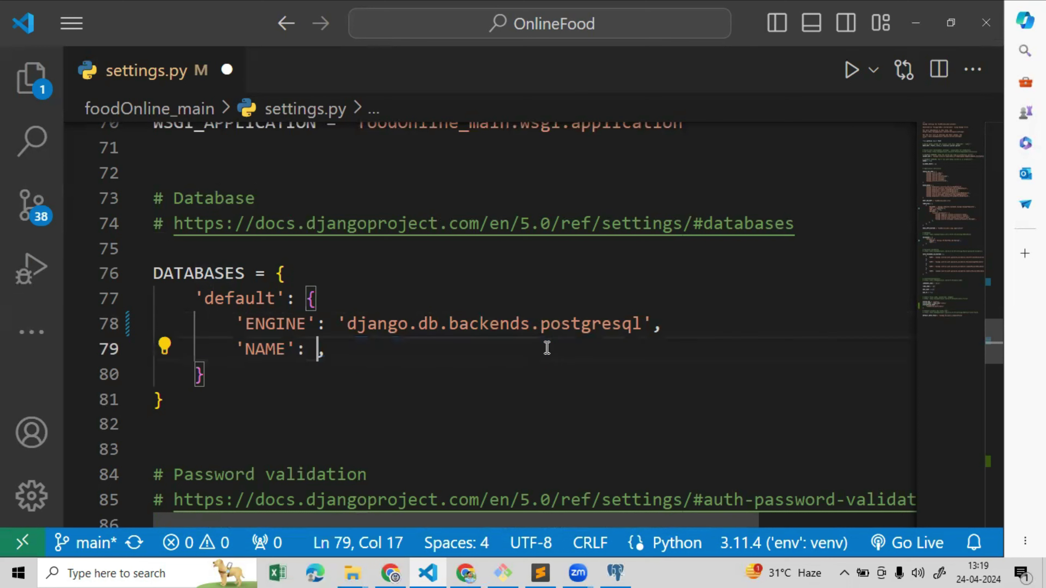
{"action": "type", "text": "'"}
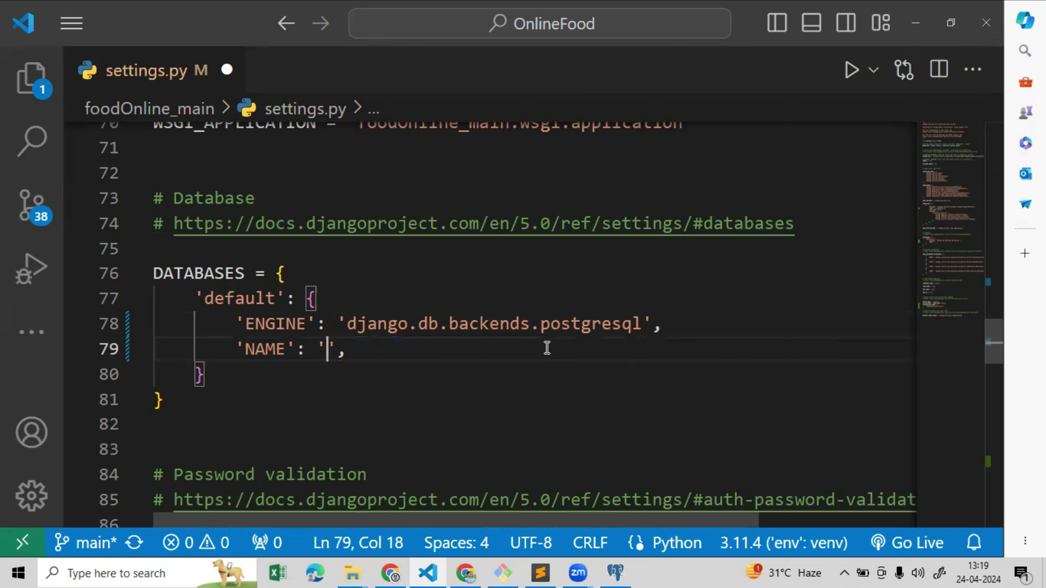
{"action": "type", "text": "online"}
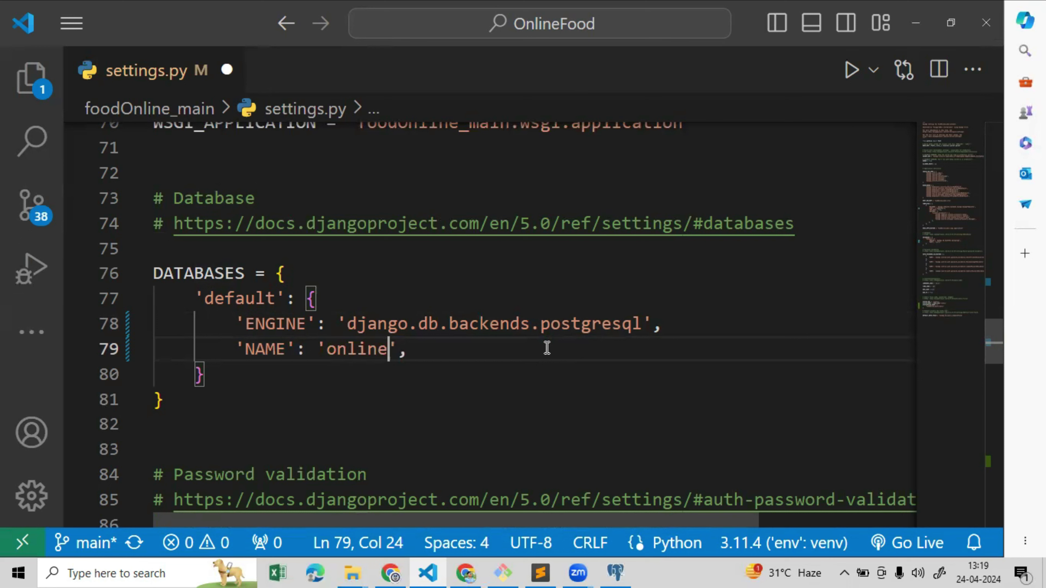
{"action": "key", "text": "BackSpace"}
{"action": "key", "text": "BackSpace"}
{"action": "key", "text": "BackSpace"}
{"action": "key", "text": "BackSpace"}
{"action": "key", "text": "BackSpace"}
{"action": "key", "text": "BackSpace"}
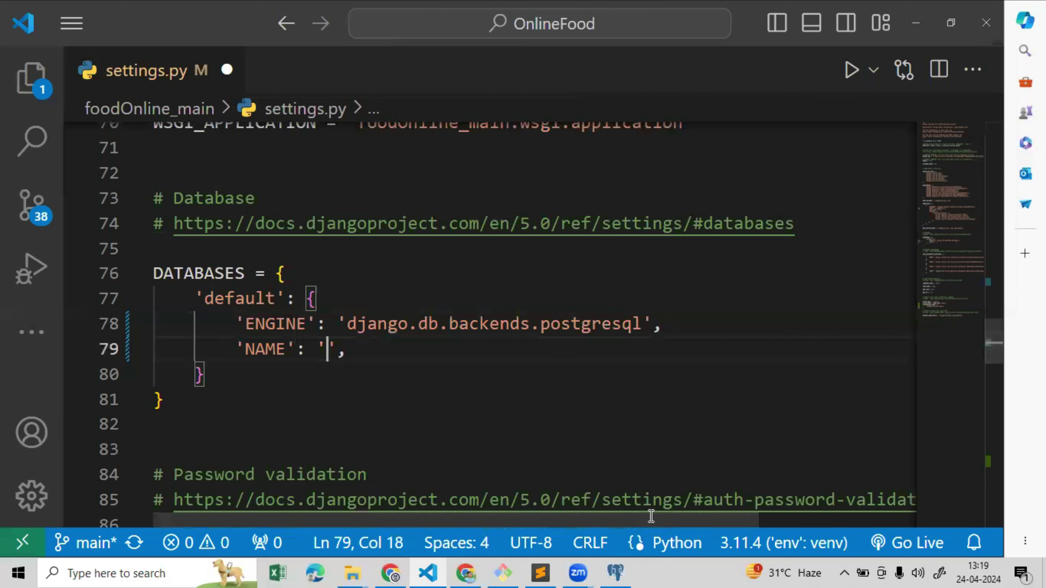
{"action": "left_click", "coordinate": [615, 573]}
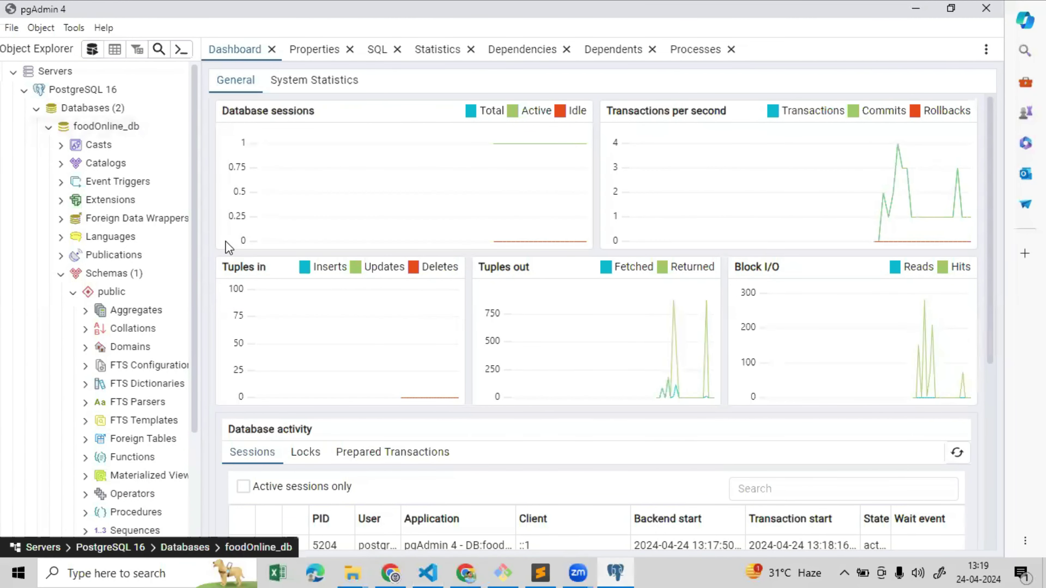
{"action": "left_click", "coordinate": [428, 572]}
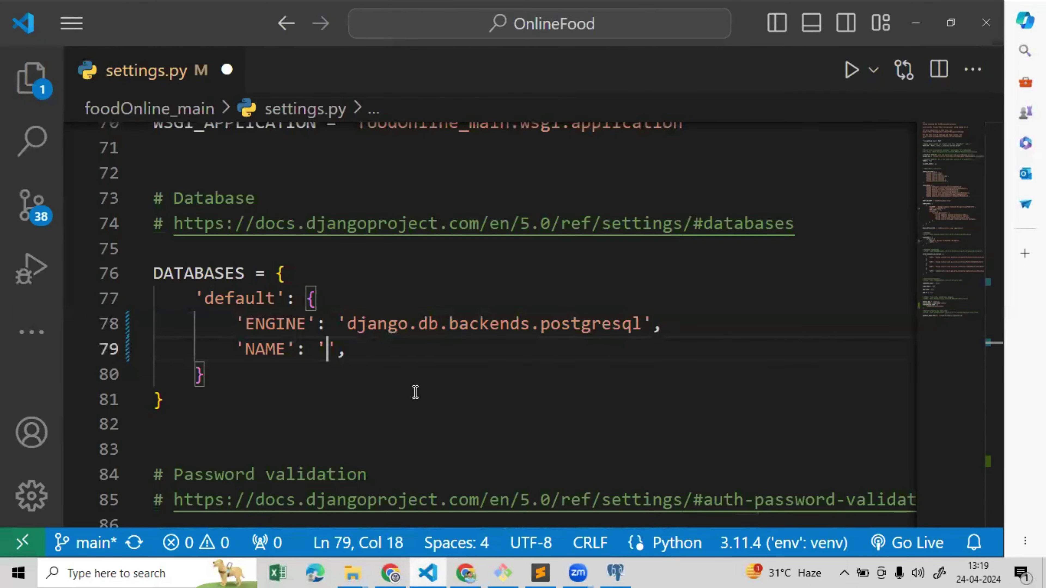
{"action": "type", "text": "foodOnline"}
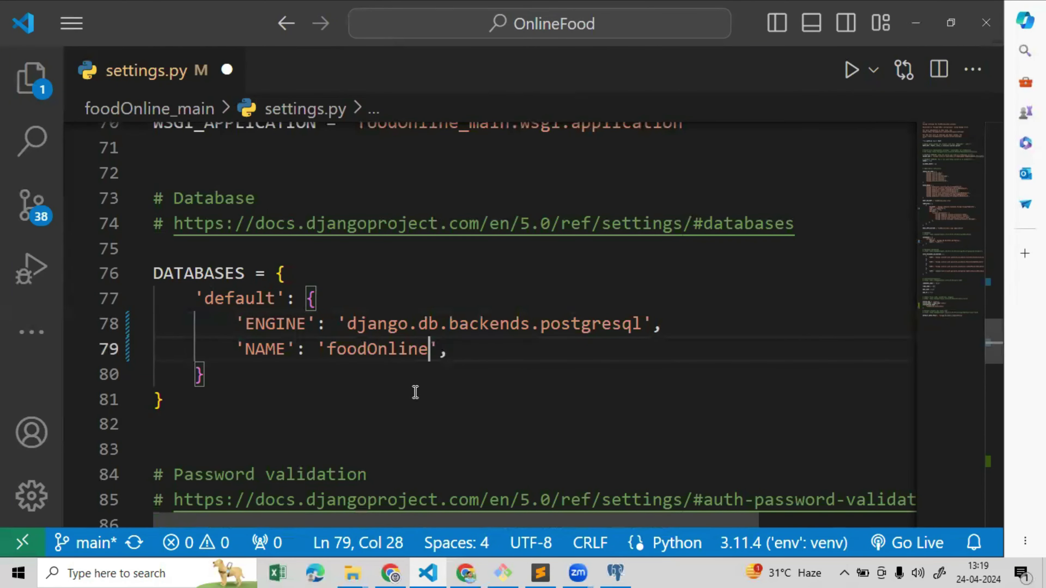
{"action": "type", "text": "_db"}
{"action": "key", "text": "End"}
{"action": "key", "text": "Return"}
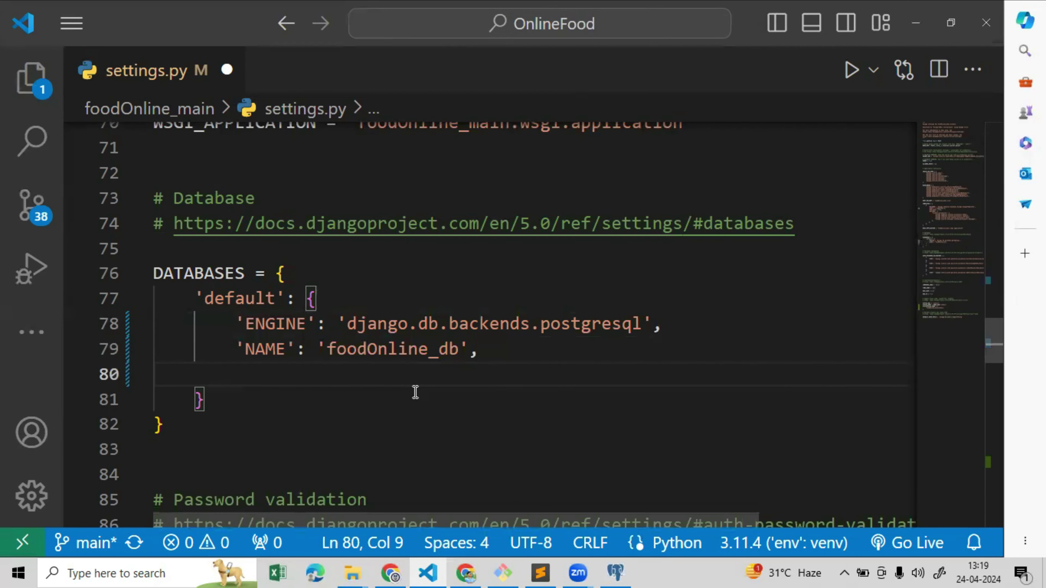
{"action": "type", "text": "'"}
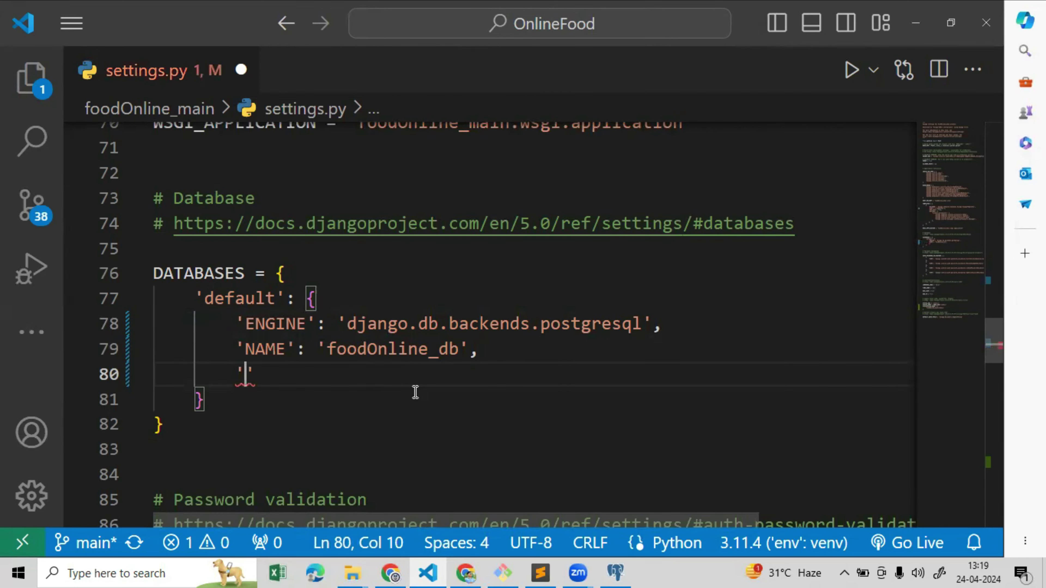
{"action": "type", "text": "USER'"}
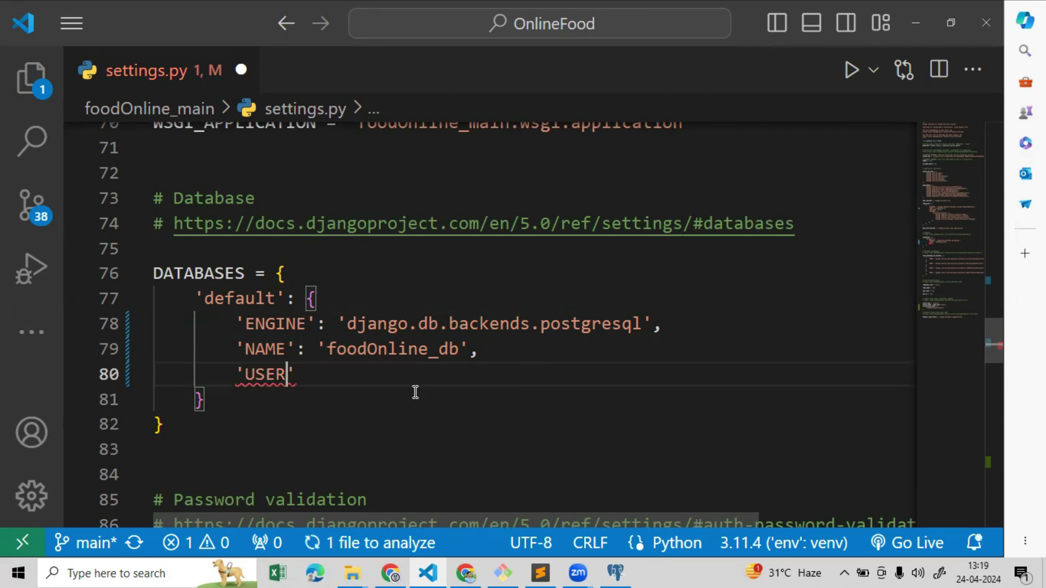
{"action": "type", "text": ":"}
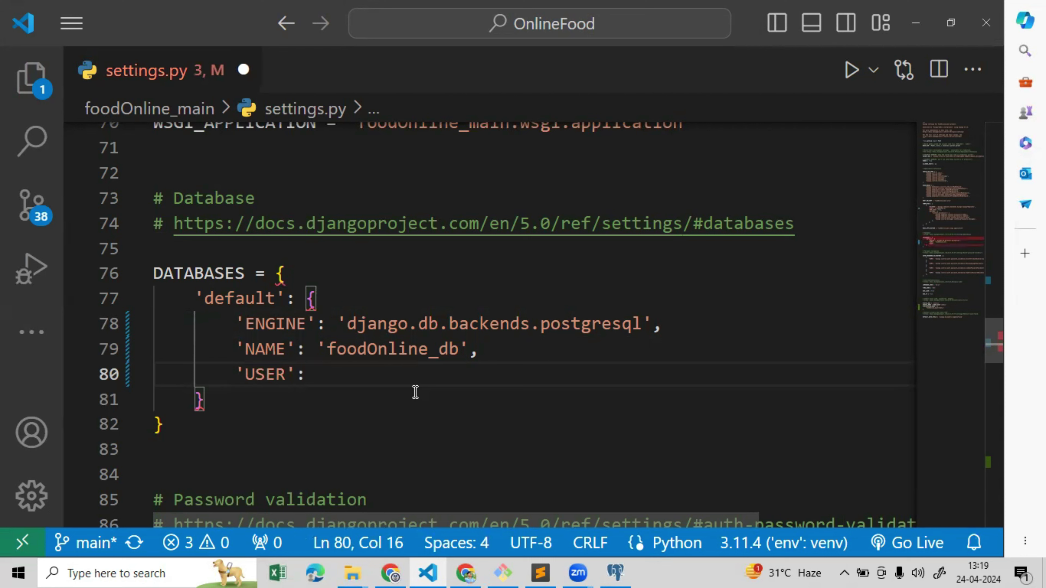
{"action": "type", "text": "'po"}
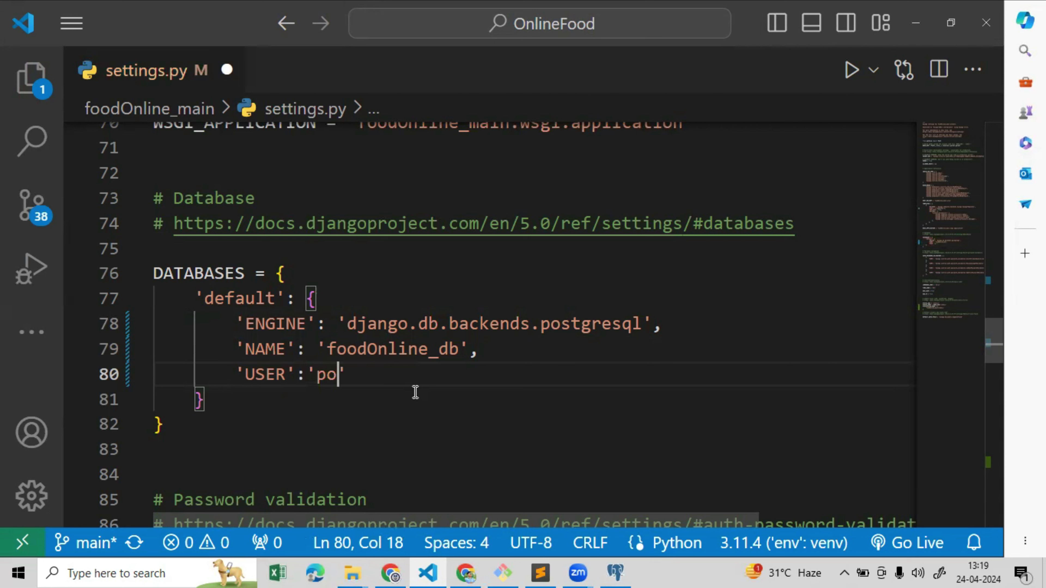
{"action": "type", "text": "stgres'"}
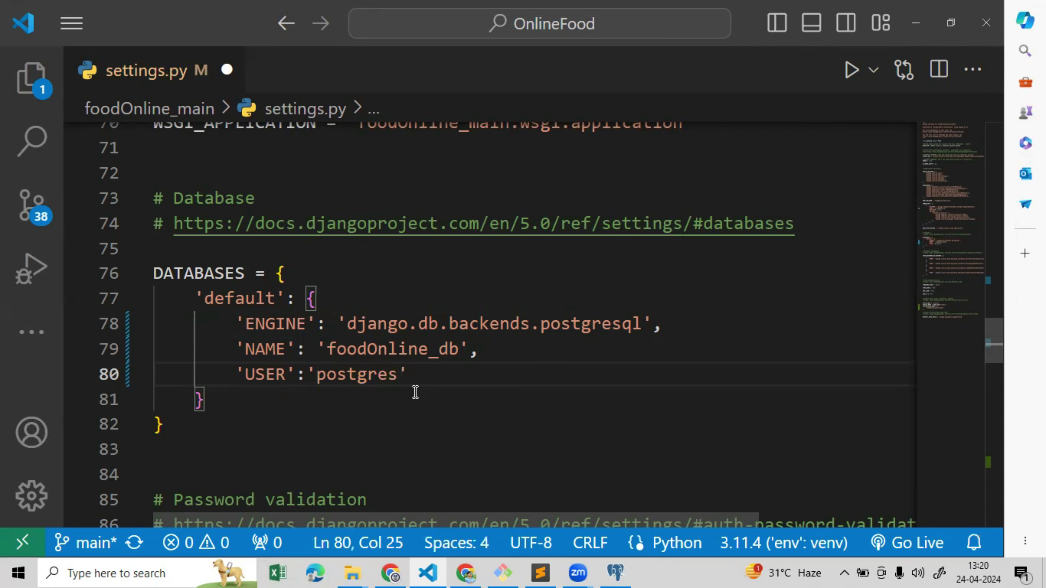
{"action": "type", "text": ","}
{"action": "left_click", "coordinate": [615, 573]}
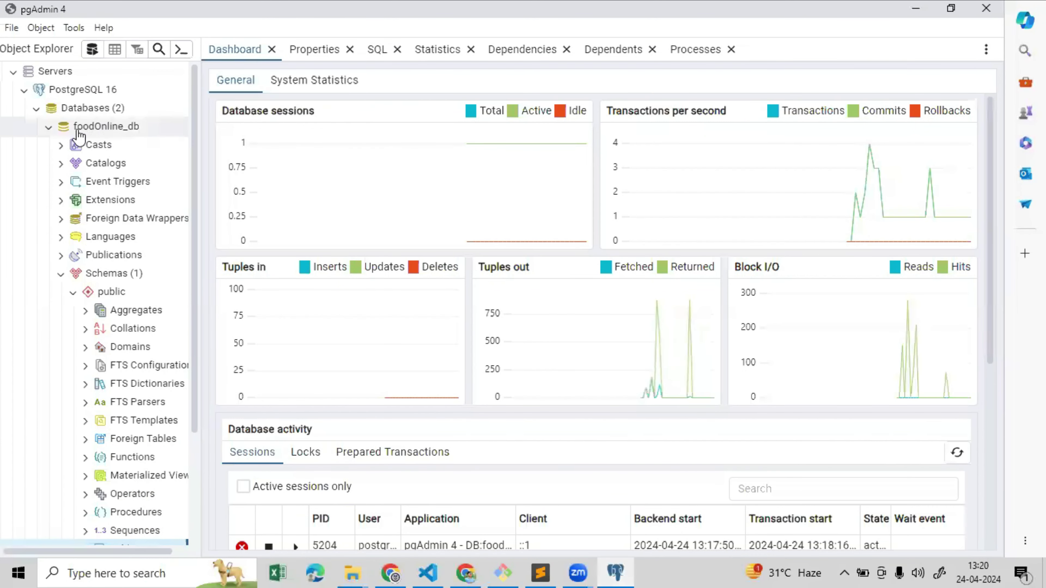
{"action": "right_click", "coordinate": [108, 134]}
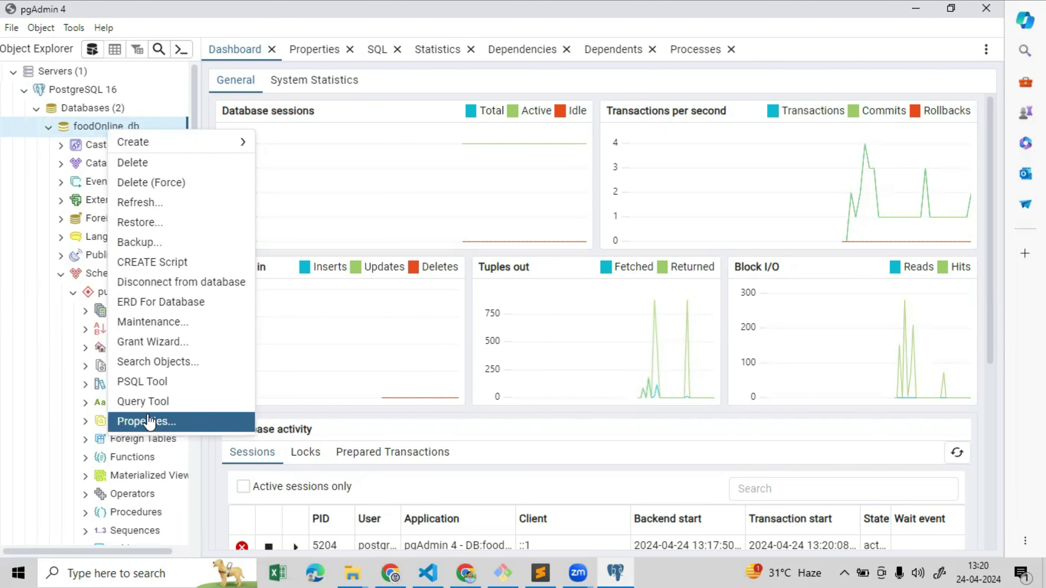
{"action": "left_click", "coordinate": [149, 421]}
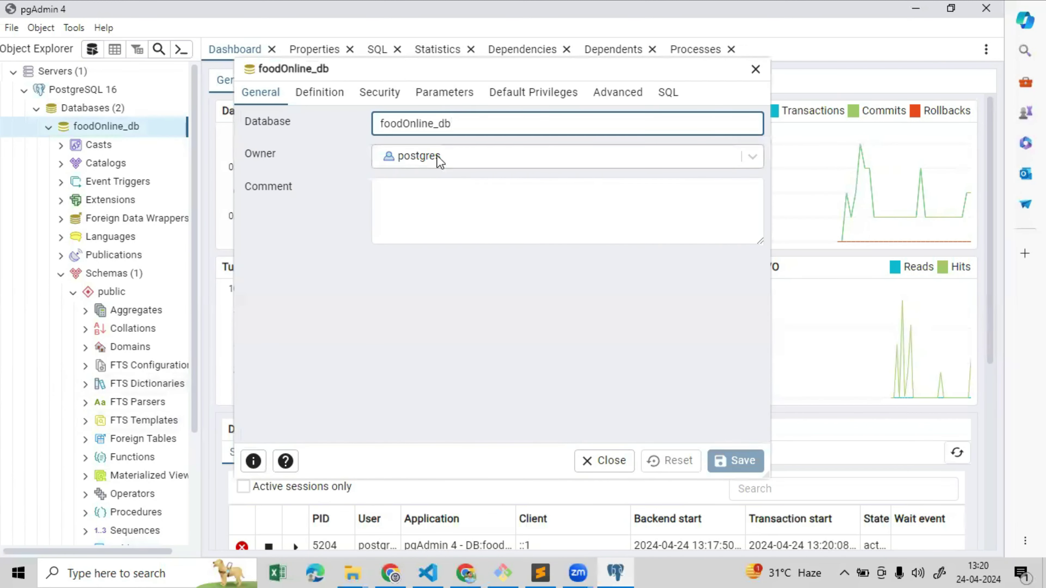
{"action": "left_click", "coordinate": [437, 161]}
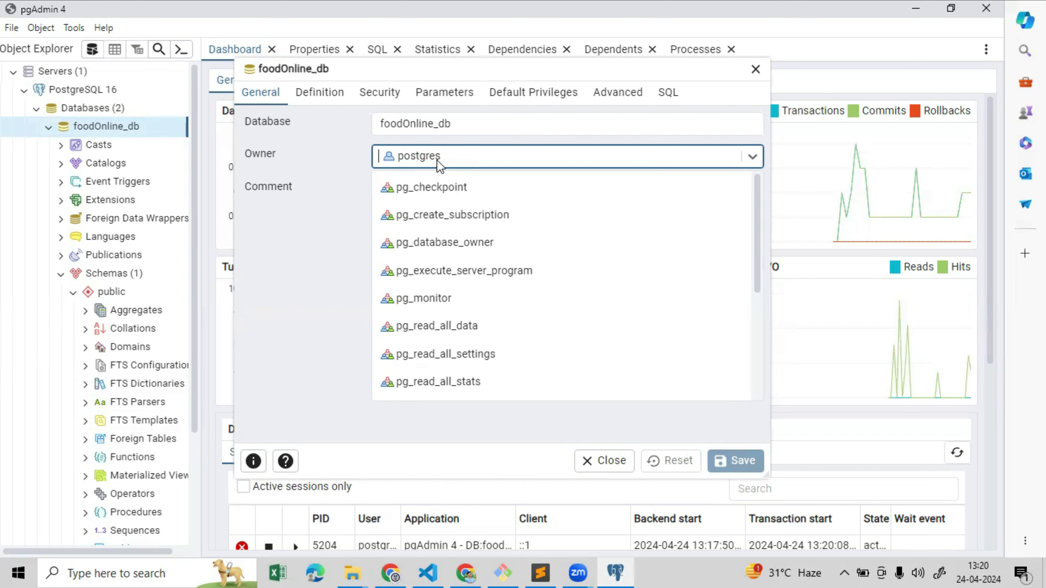
{"action": "left_click", "coordinate": [754, 73]}
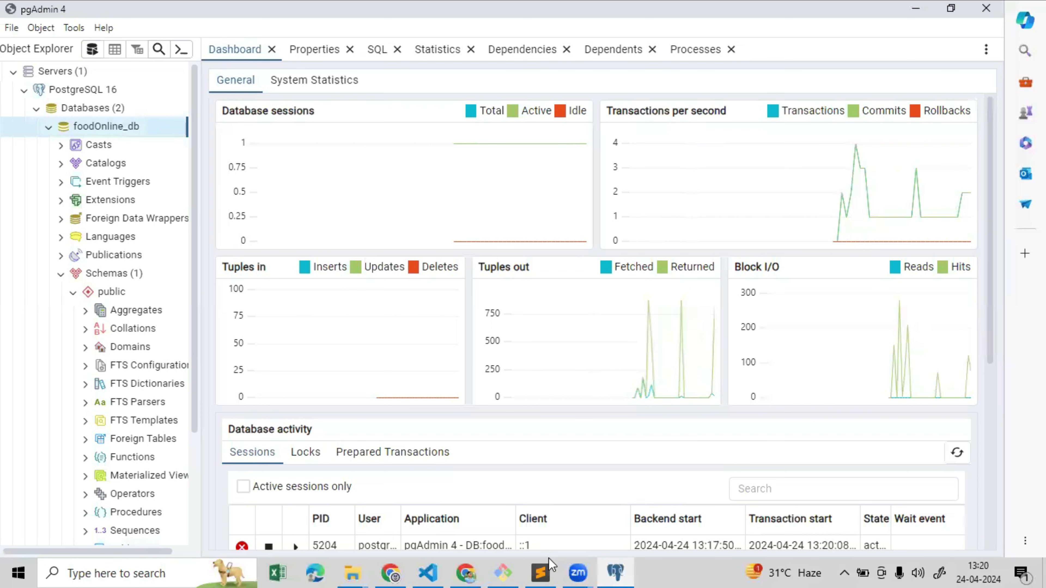
Add a 'PASSWORD' entry with the database password to DATABASES and save settings.py
{"action": "left_click", "coordinate": [427, 573]}
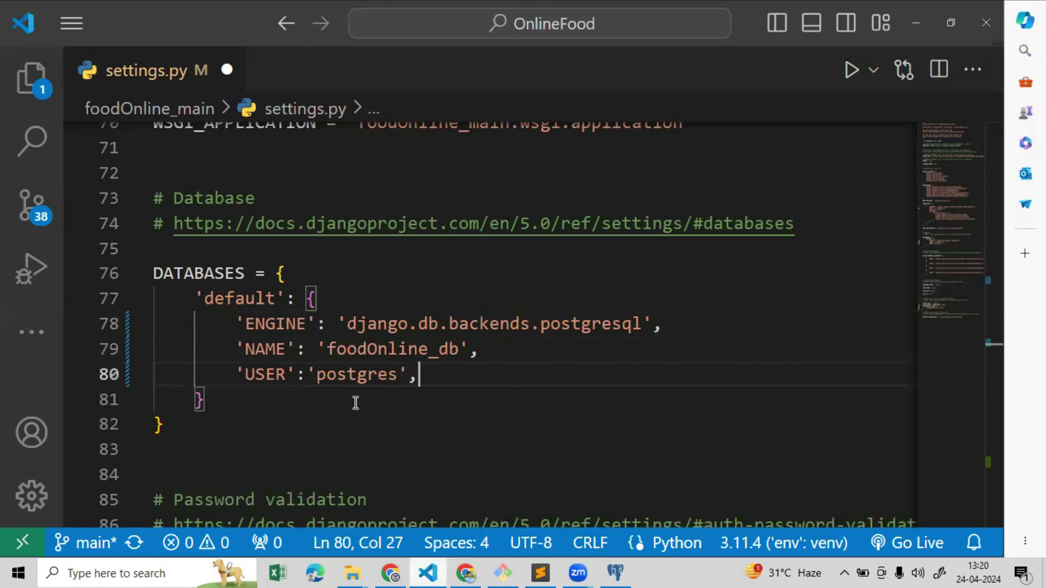
{"action": "key", "text": "Return"}
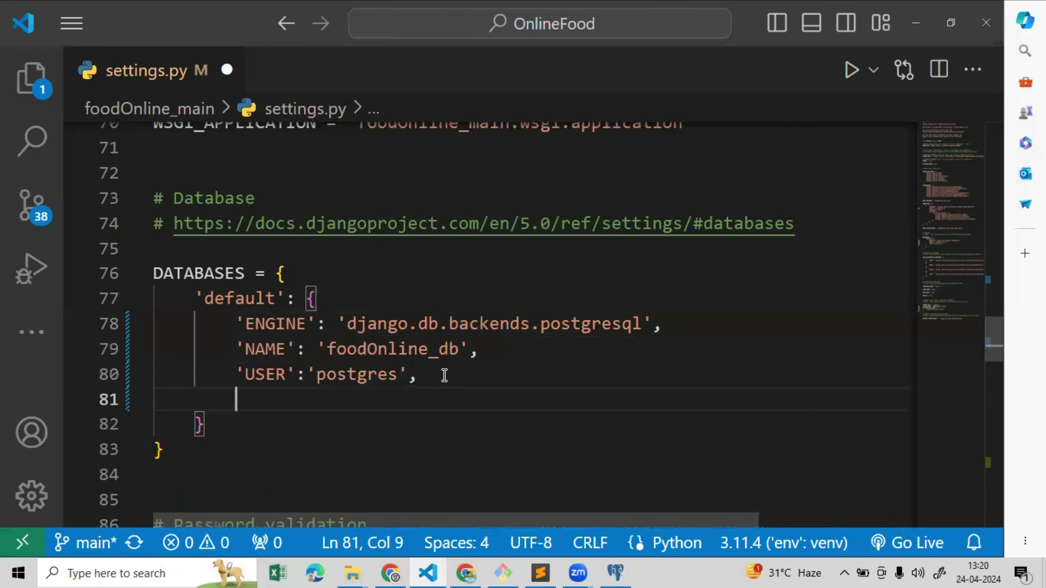
{"action": "type", "text": "'"}
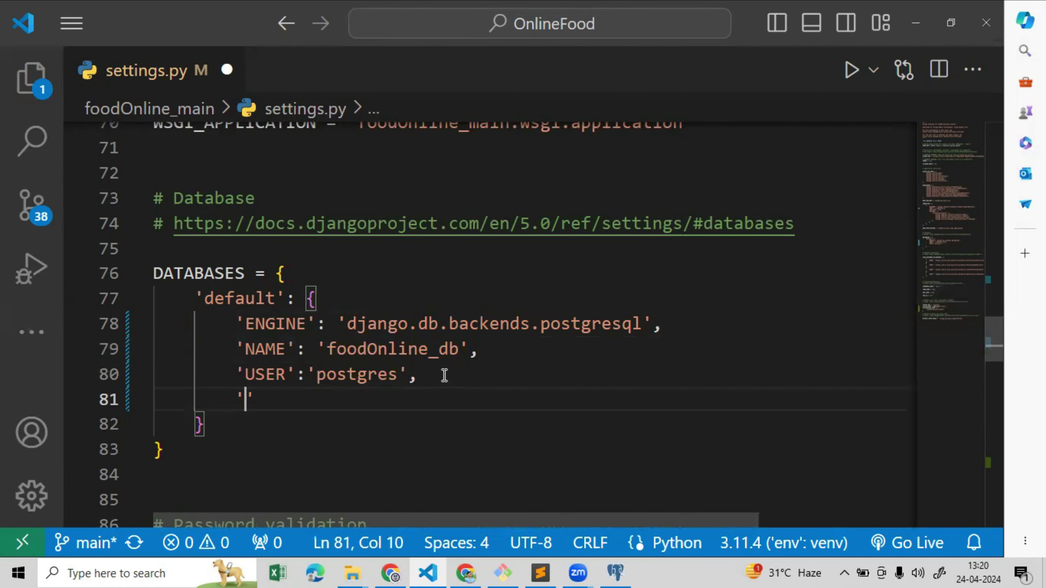
{"action": "type", "text": "PASSWORD"}
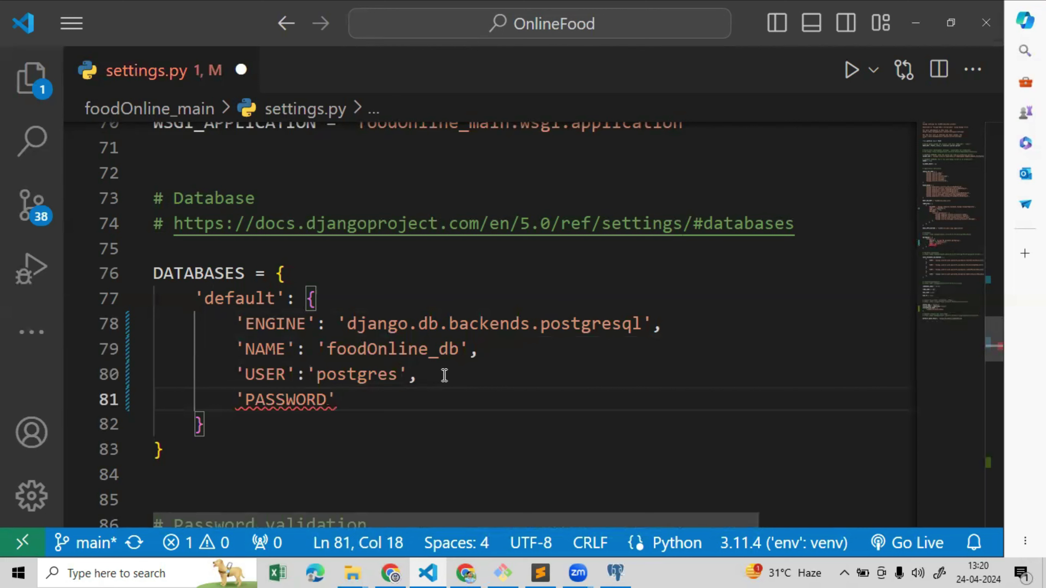
{"action": "type", "text": ":'"}
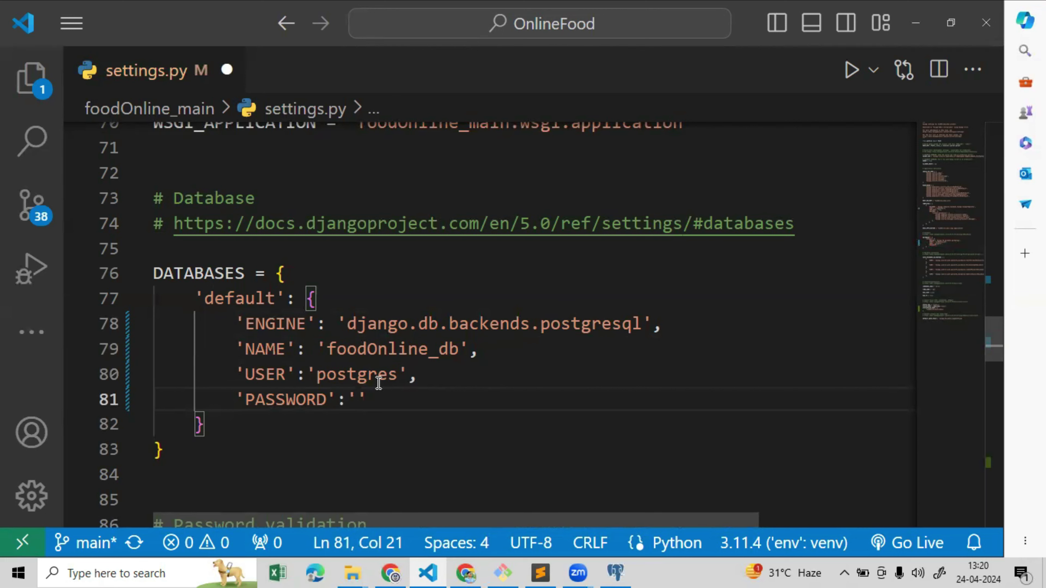
{"action": "type", "text": "ROO"}
{"action": "key", "text": "BackSpace"}
{"action": "key", "text": "BackSpace"}
{"action": "key", "text": "BackSpace"}
{"action": "type", "text": "root"}
{"action": "type", "text": ","}
{"action": "key", "text": "ctrl+s"}
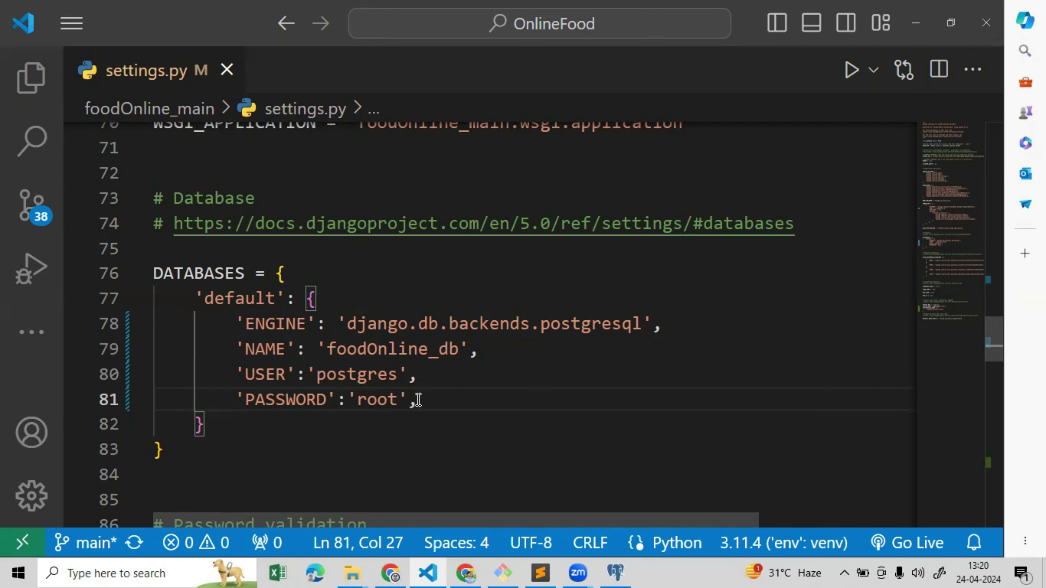
Add 'HOST':'localhost' below it, save settings.py, and return to Git Bash
{"action": "key", "text": "Return"}
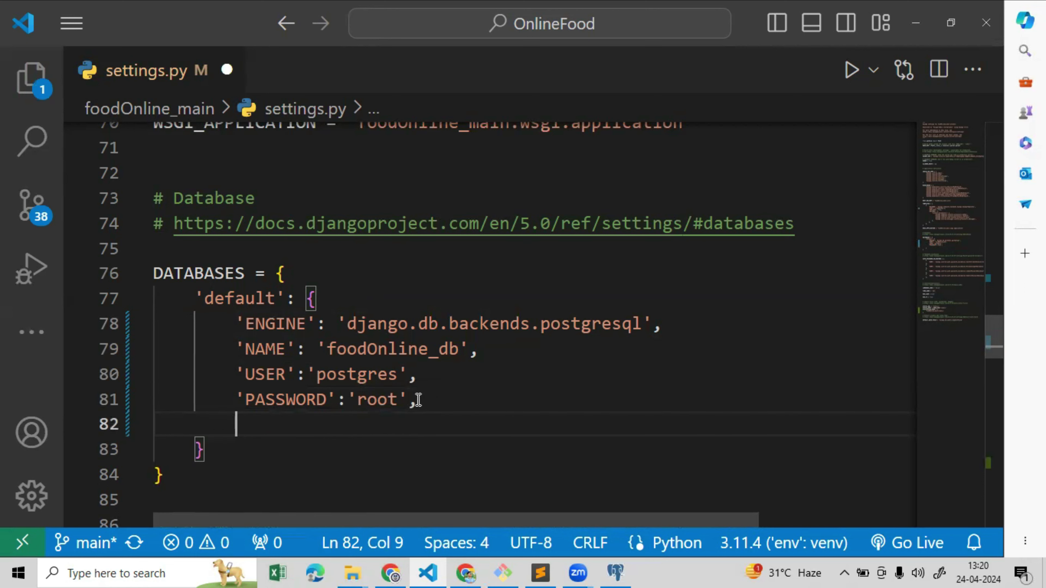
{"action": "type", "text": "h"}
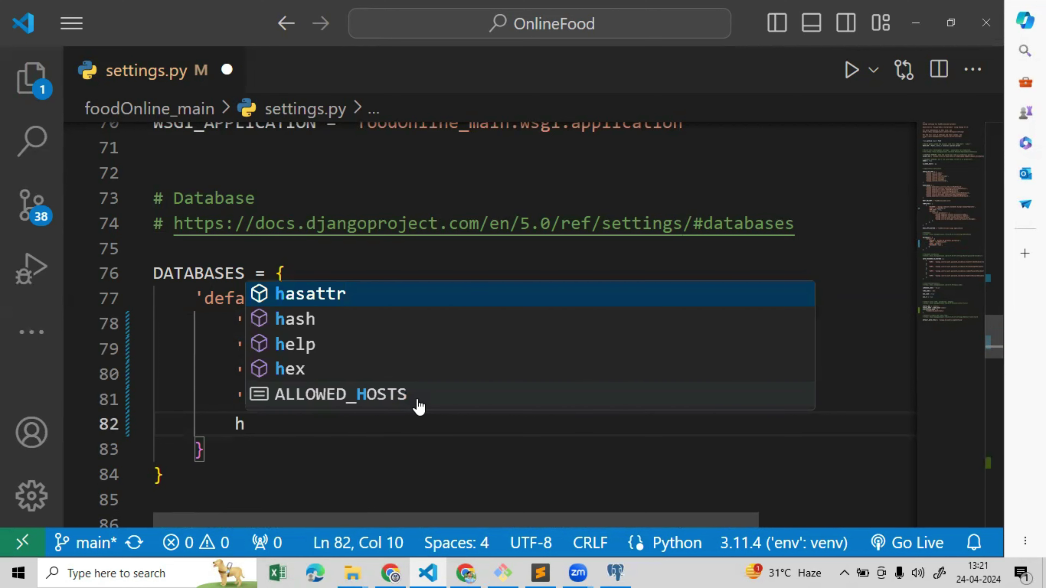
{"action": "key", "text": "BackSpace"}
{"action": "type", "text": "'h"}
{"action": "key", "text": "BackSpace"}
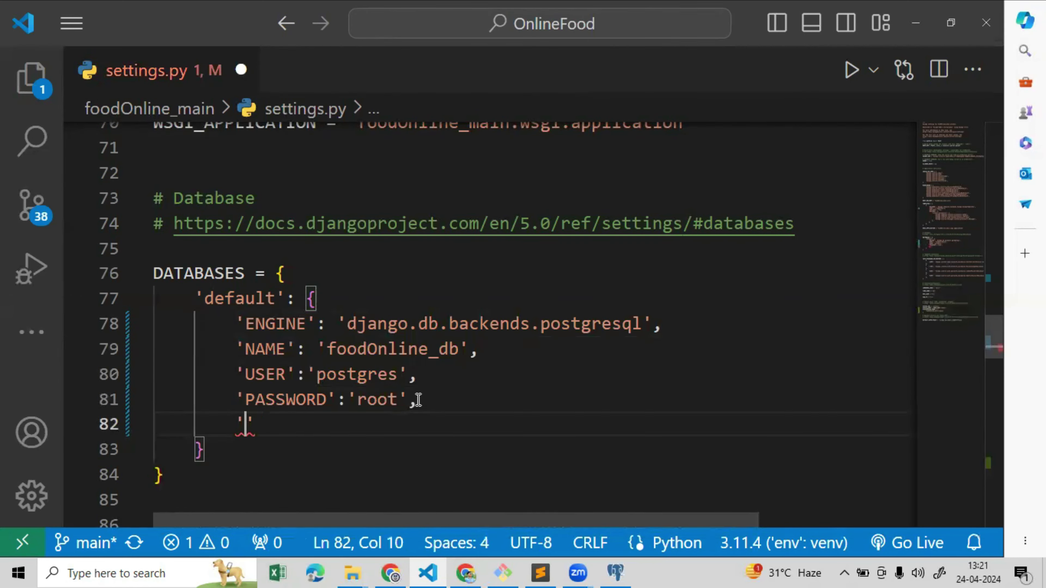
{"action": "type", "text": "HOST':"}
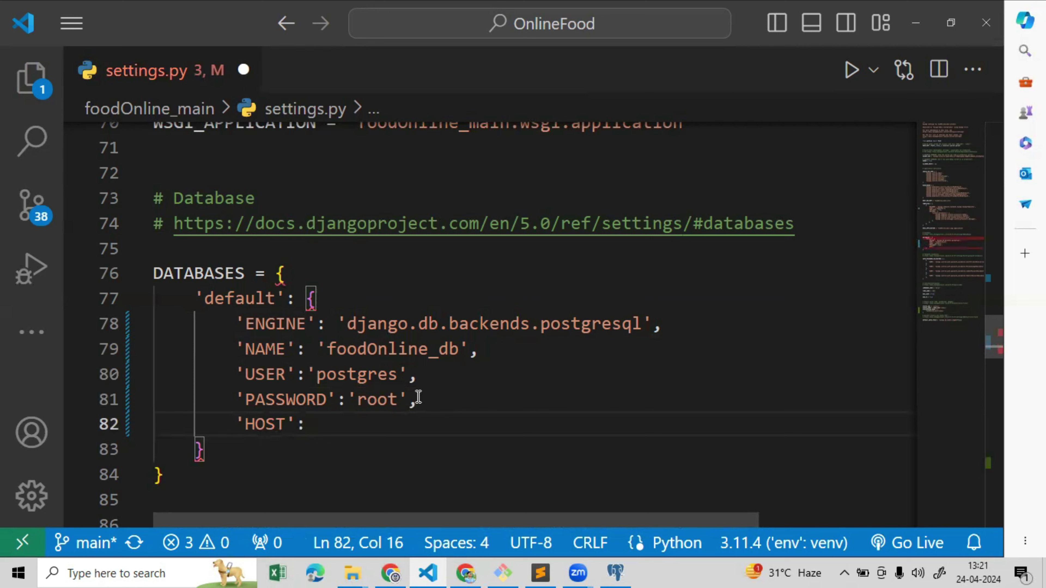
{"action": "type", "text": "'localhost"}
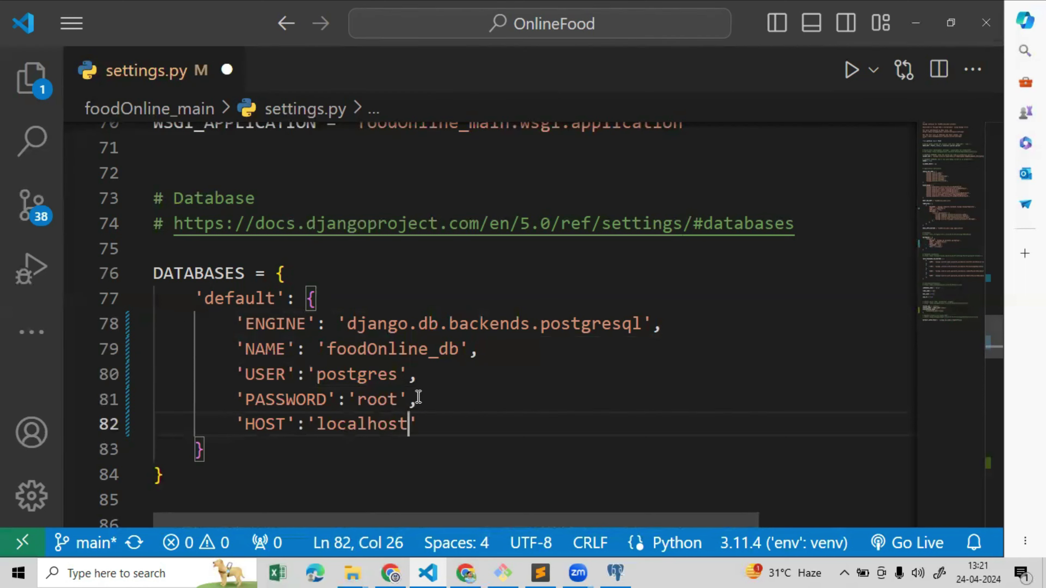
{"action": "type", "text": "'"}
{"action": "key", "text": "ctrl+s"}
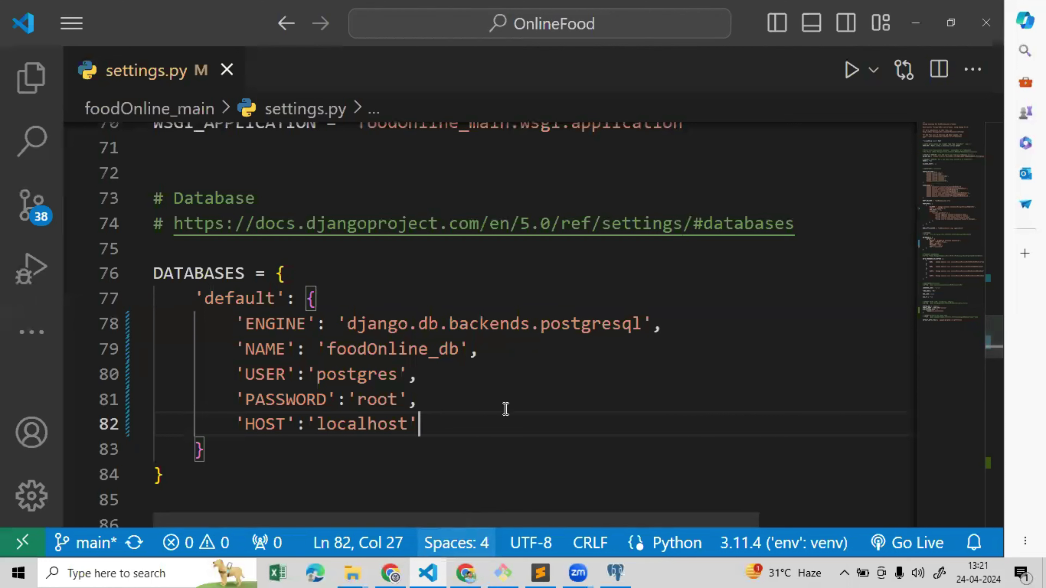
{"action": "key", "text": "alt+Tab"}
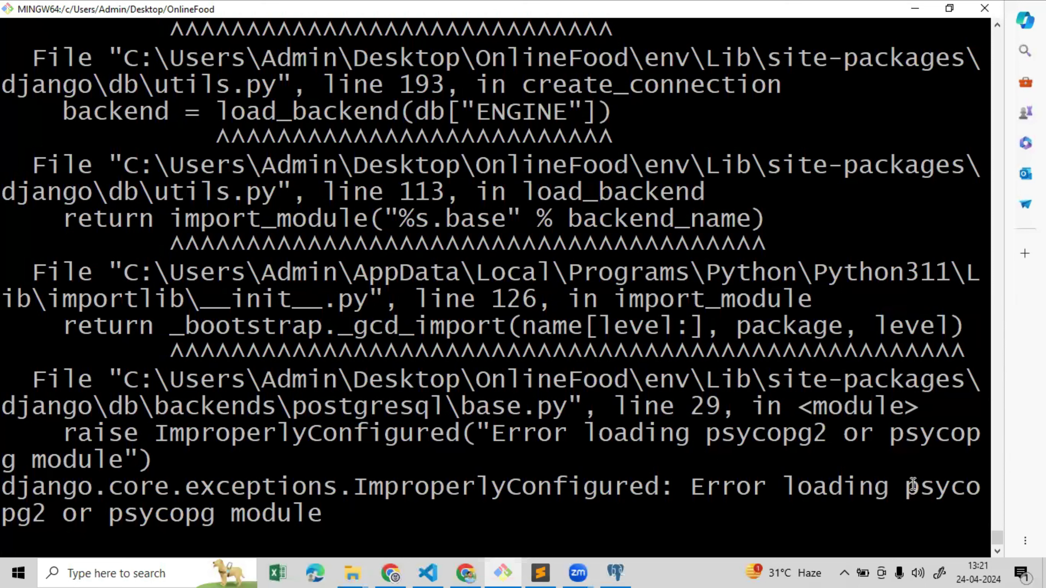
Stop the running server, clear the terminal, and run pip install psycopg2 in the env
{"action": "left_click_drag", "start_coordinate": [912, 486], "coordinate": [965, 498]}
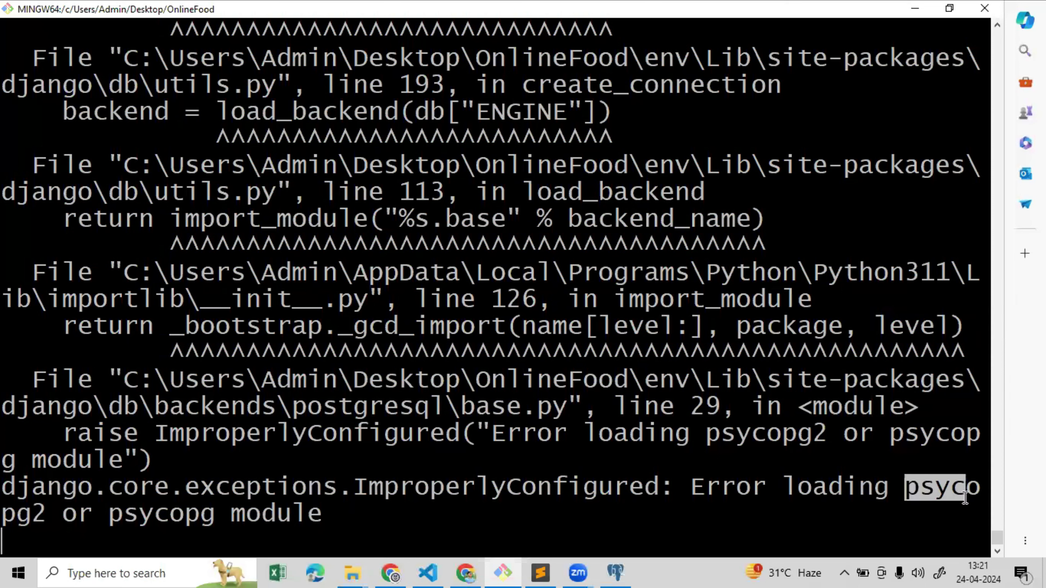
{"action": "left_click", "coordinate": [324, 528]}
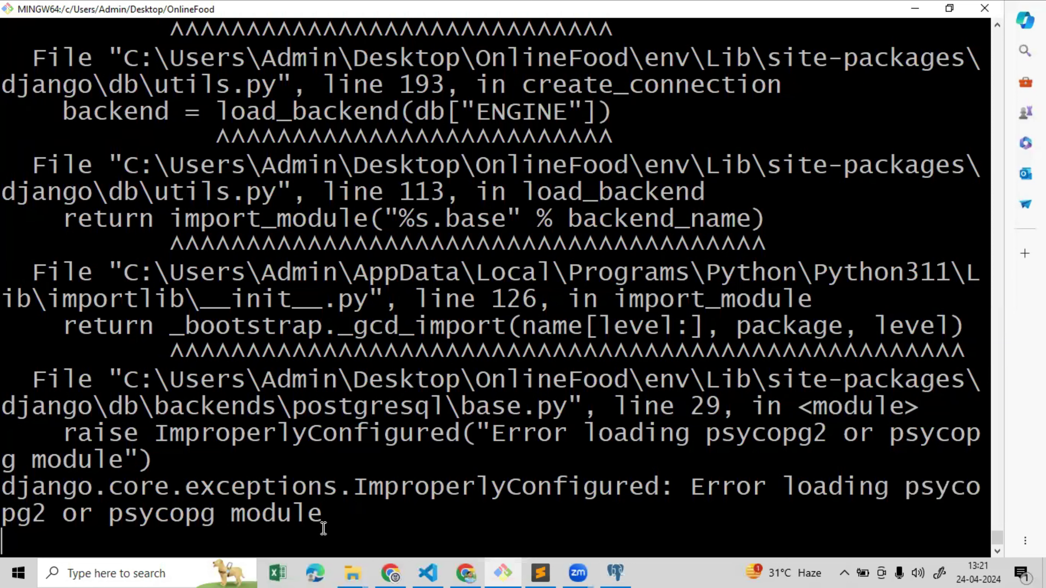
{"action": "key", "text": "ctrl+c"}
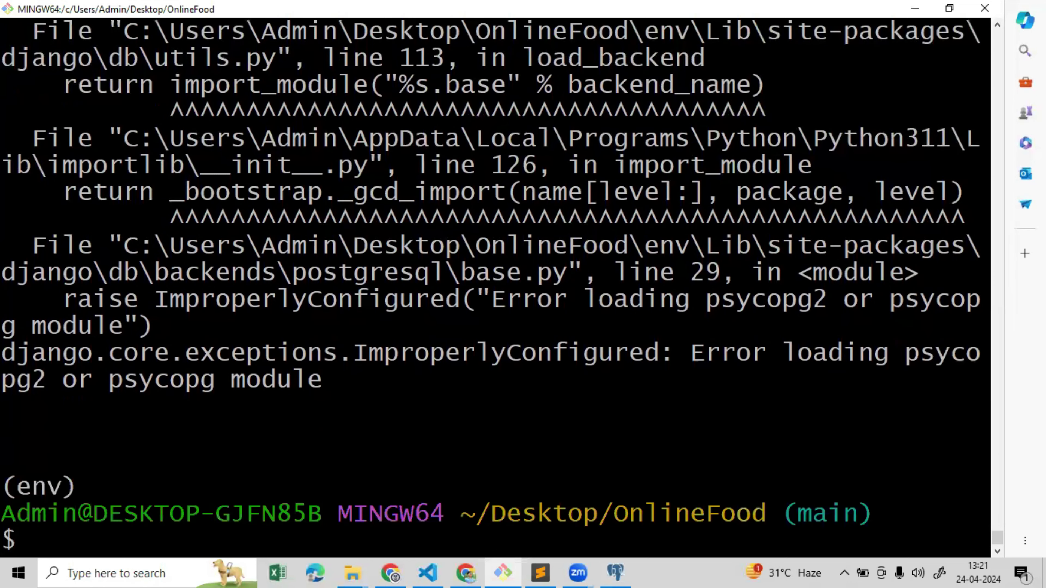
{"action": "type", "text": "clear"}
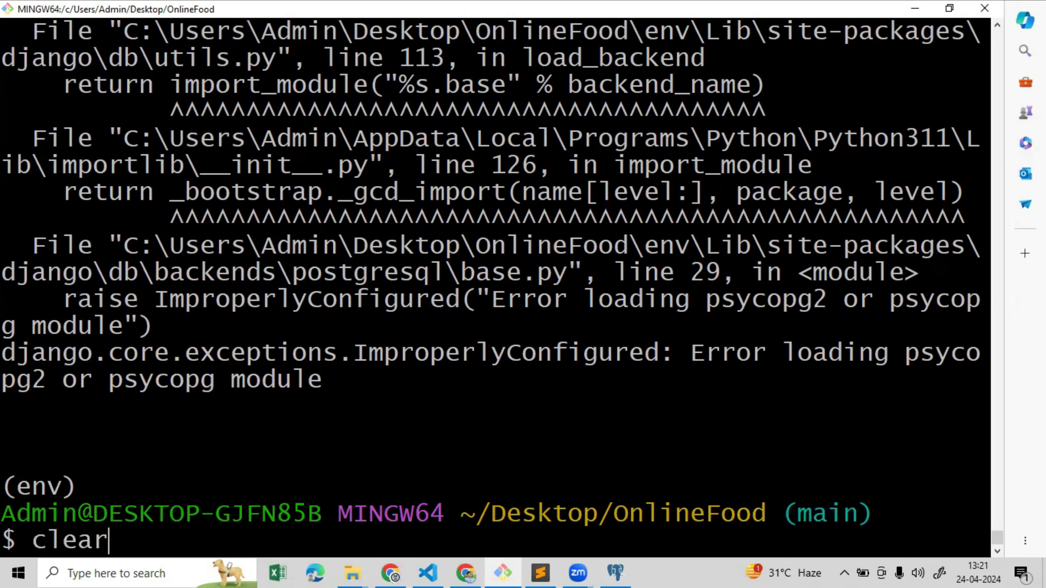
{"action": "key", "text": "Return"}
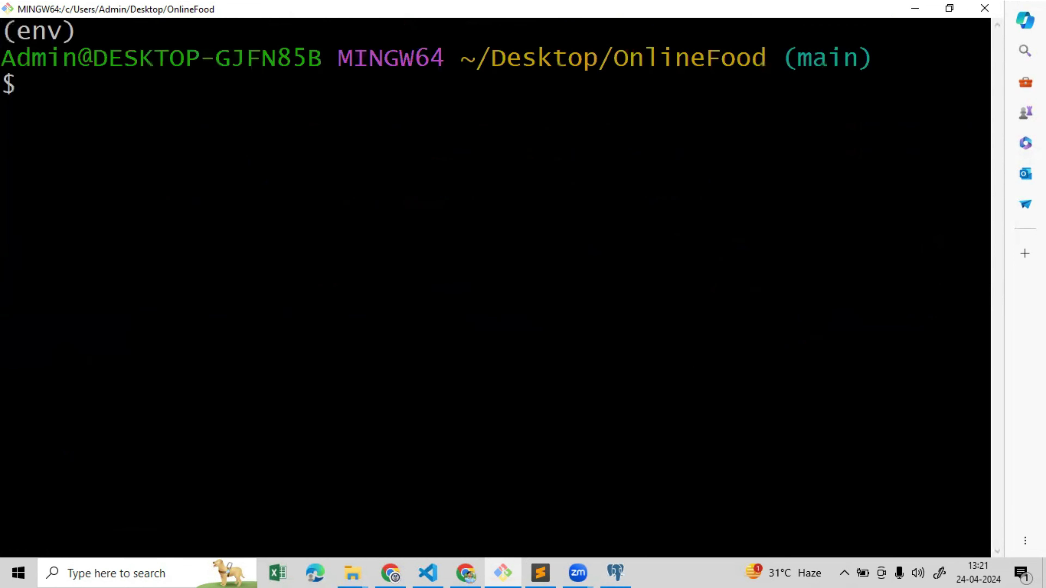
{"action": "type", "text": "pip ins"}
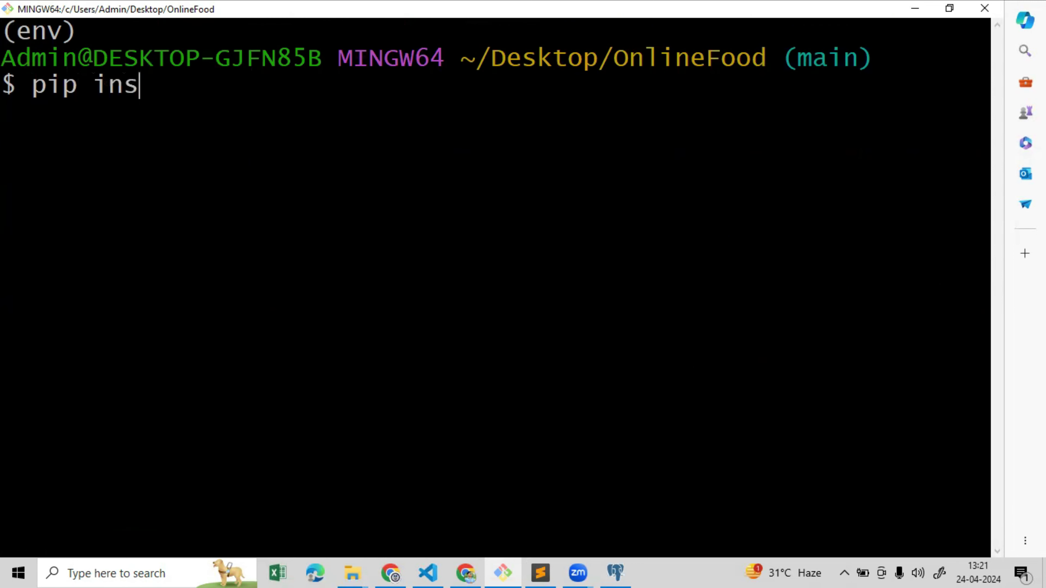
{"action": "type", "text": "tall "}
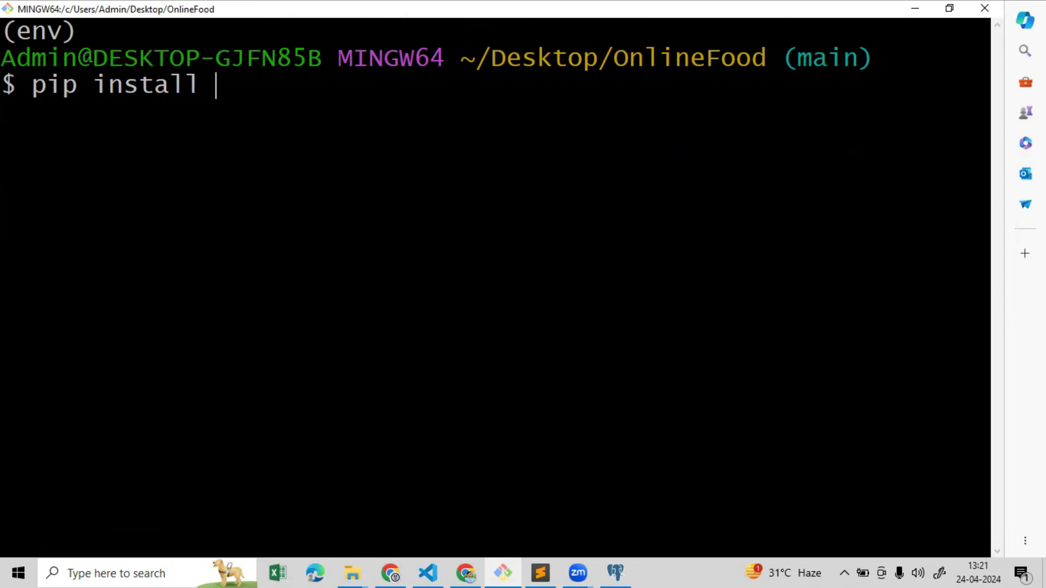
{"action": "type", "text": "psy"}
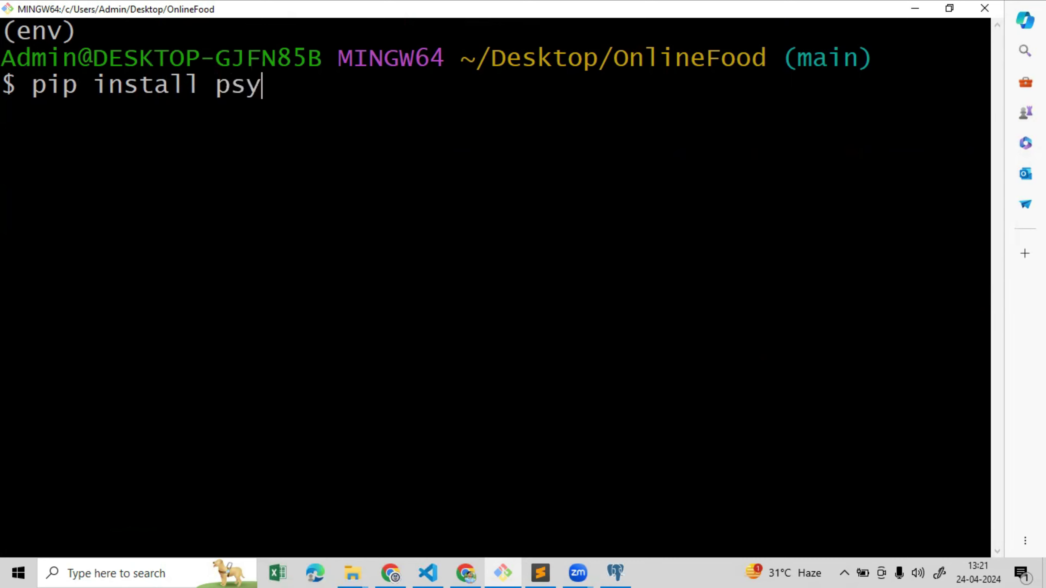
{"action": "type", "text": "copg2"}
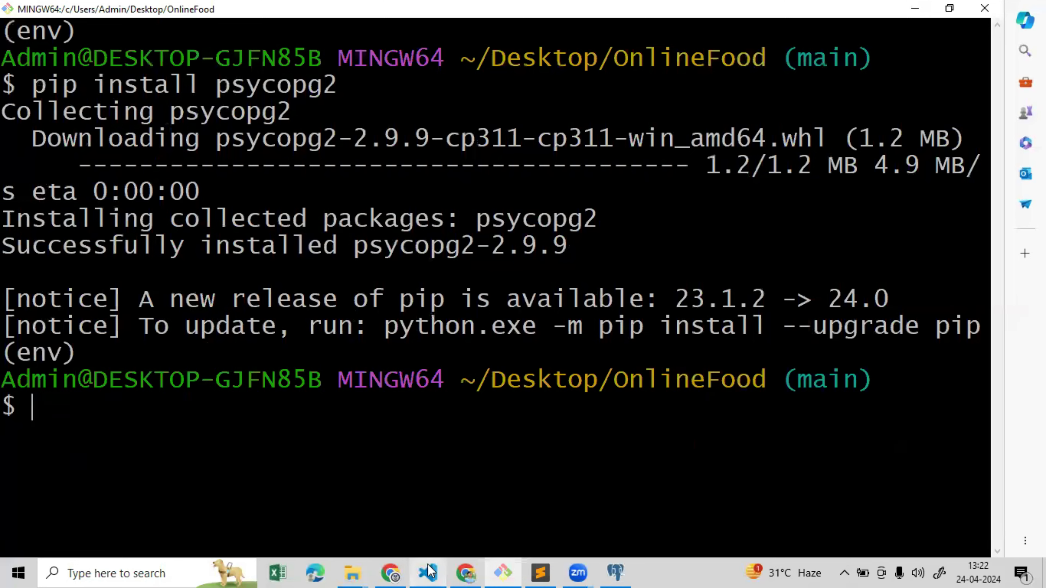
Collapse the static and foodOnline_main folders in VS Code's Explorer, then return to pgAdmin
{"action": "left_click", "coordinate": [427, 572]}
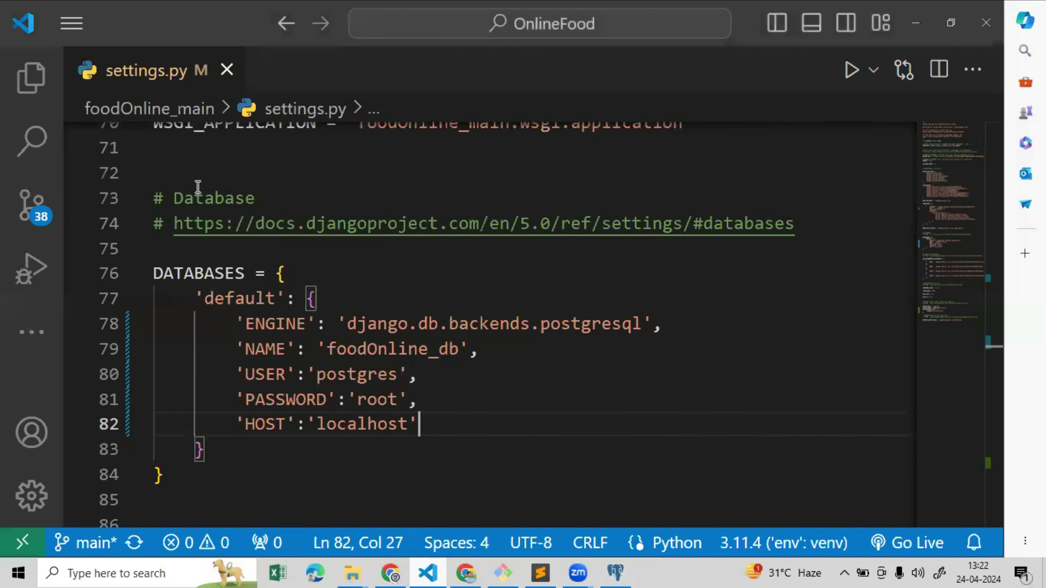
{"action": "left_click", "coordinate": [25, 81]}
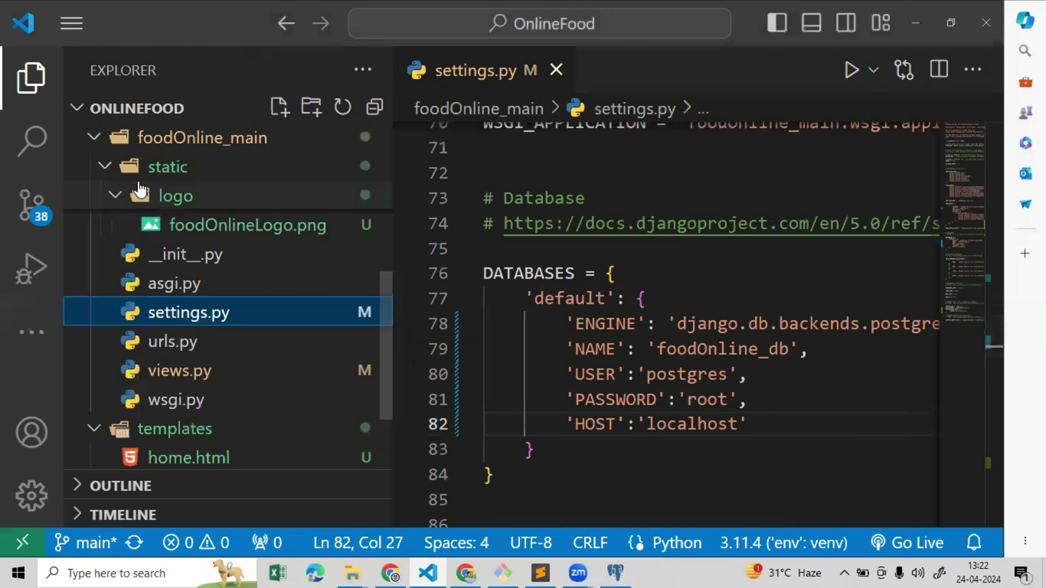
{"action": "left_click", "coordinate": [105, 166]}
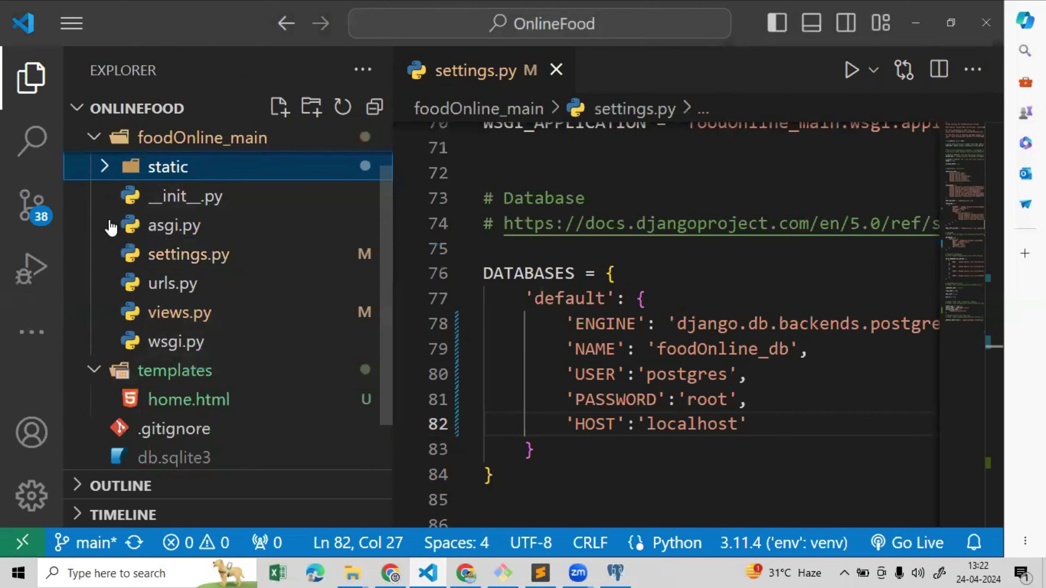
{"action": "key", "text": "Left"}
{"action": "key", "text": "Left"}
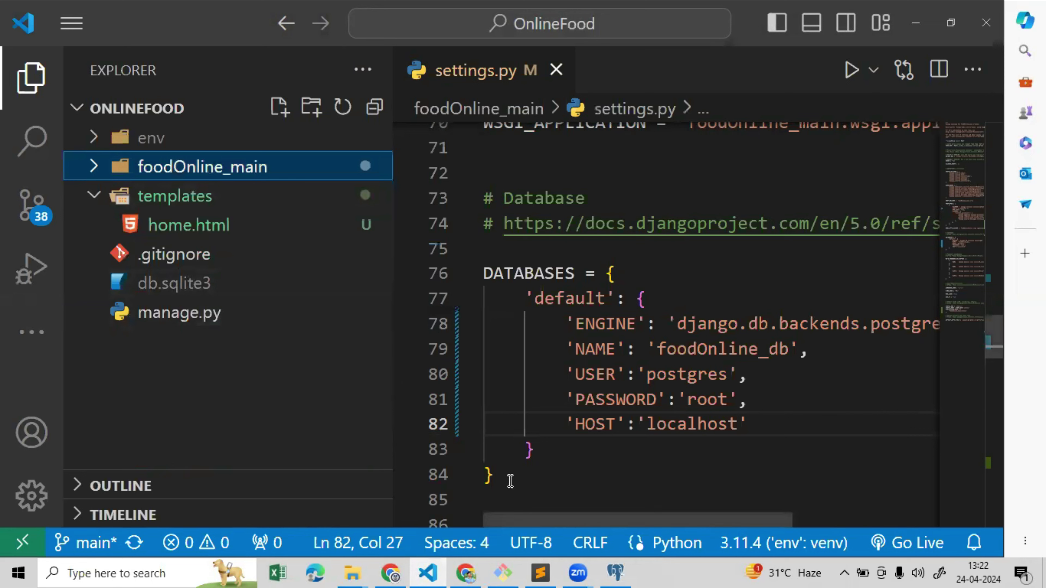
{"action": "left_click", "coordinate": [616, 573]}
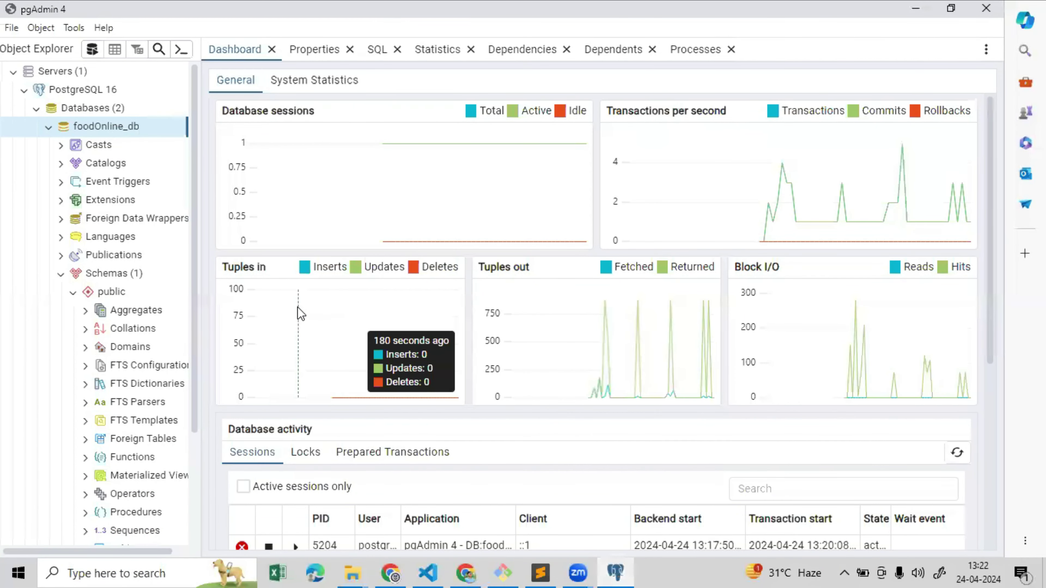
Select the still-empty Tables node under foodOnline_db's public schema, then return to Git Bash
{"action": "left_click_drag", "start_coordinate": [193, 205], "coordinate": [194, 335]}
{"action": "left_click", "coordinate": [129, 408]}
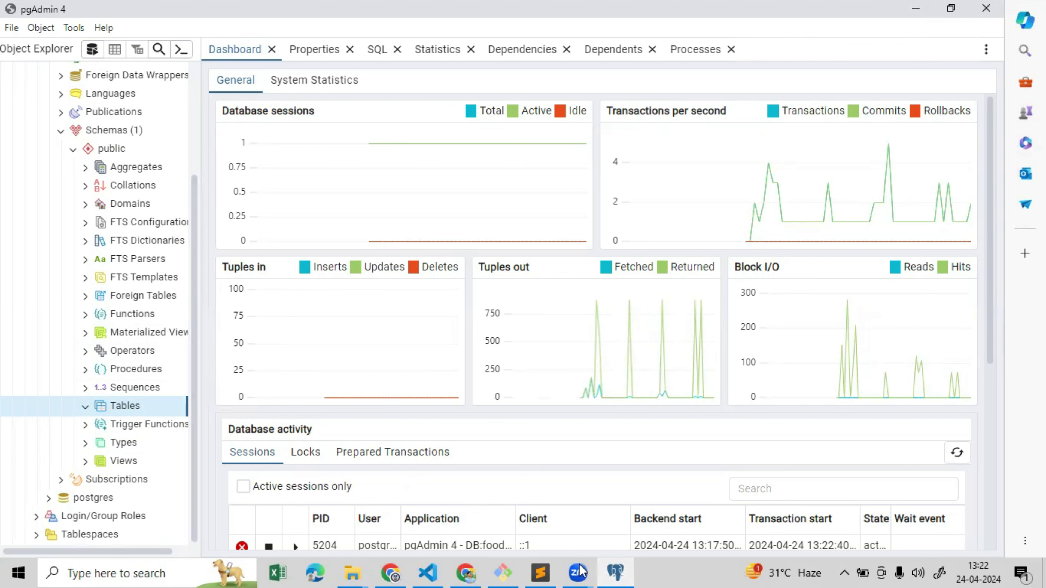
{"action": "left_click", "coordinate": [503, 573]}
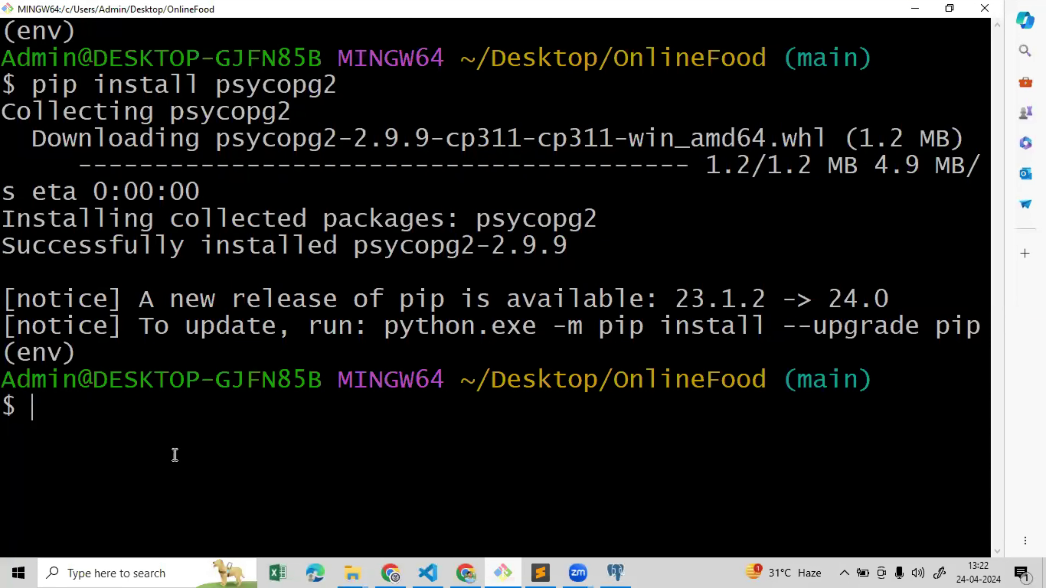
Run python manage.py migrate to apply the admin, auth, contenttypes and sessions migrations
{"action": "type", "text": "python "}
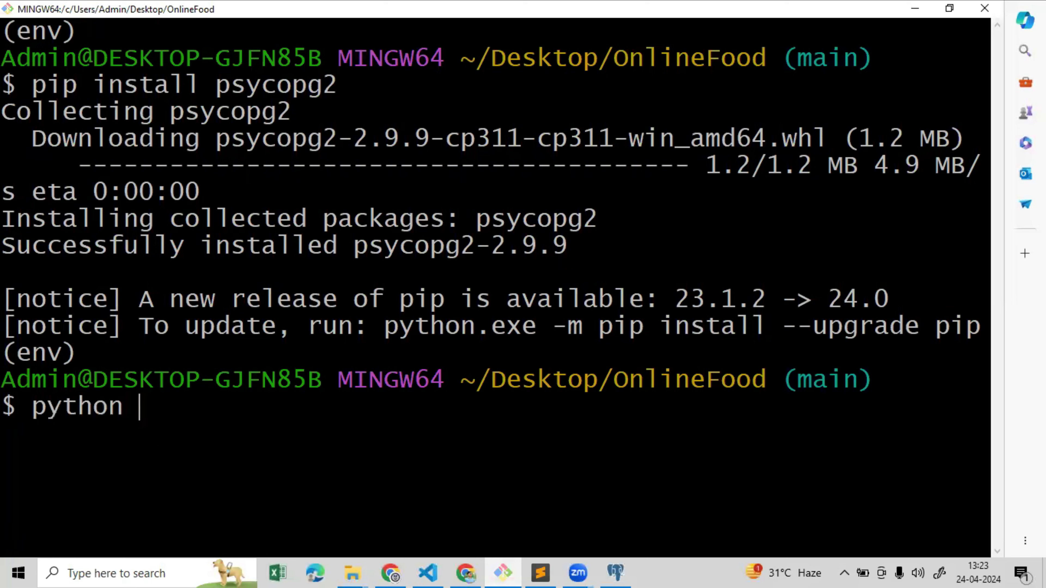
{"action": "type", "text": "manage."}
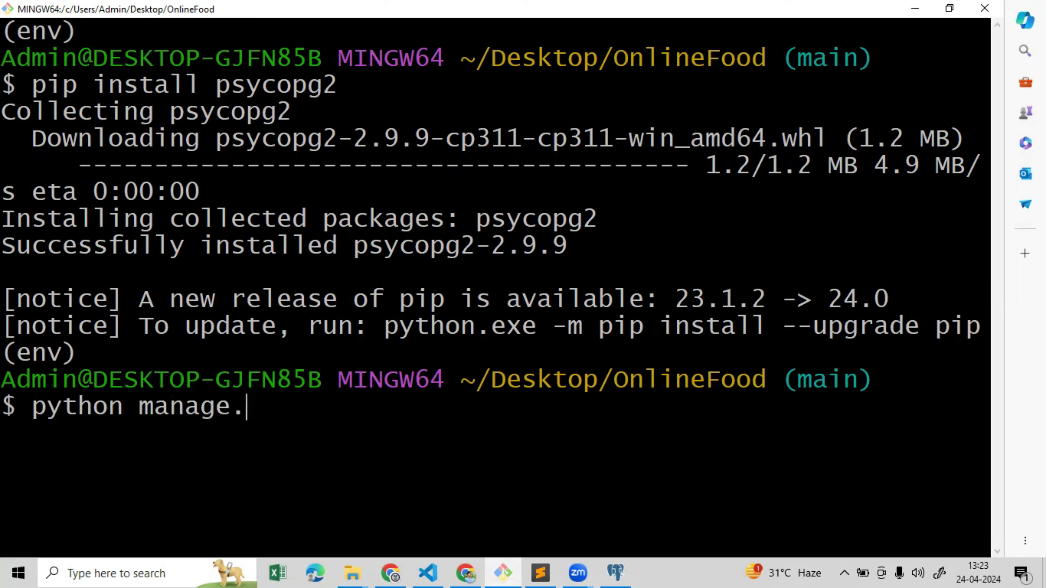
{"action": "type", "text": "py migraet"}
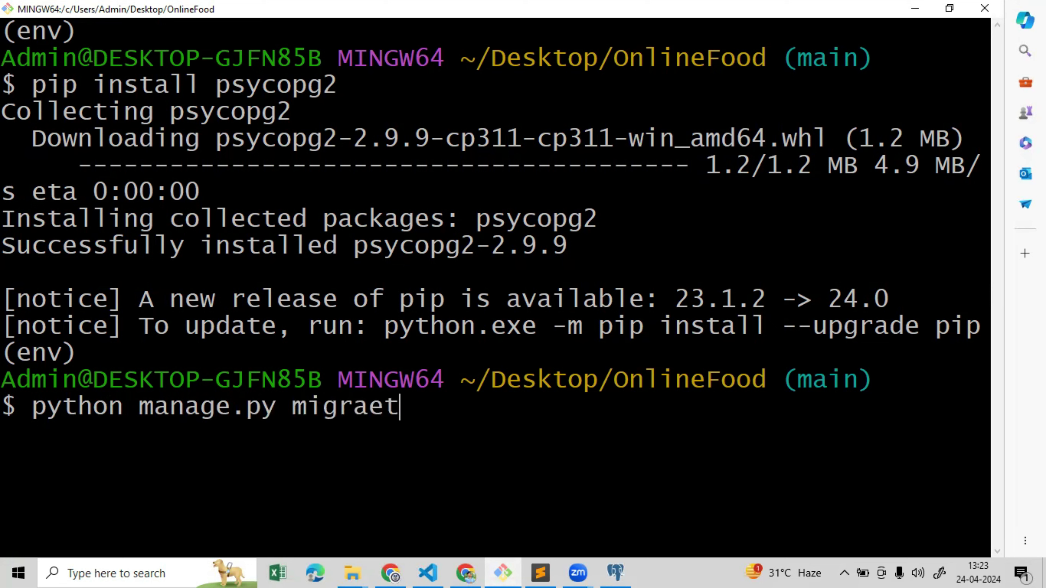
{"action": "key", "text": "BackSpace"}
{"action": "key", "text": "BackSpace"}
{"action": "type", "text": "te"}
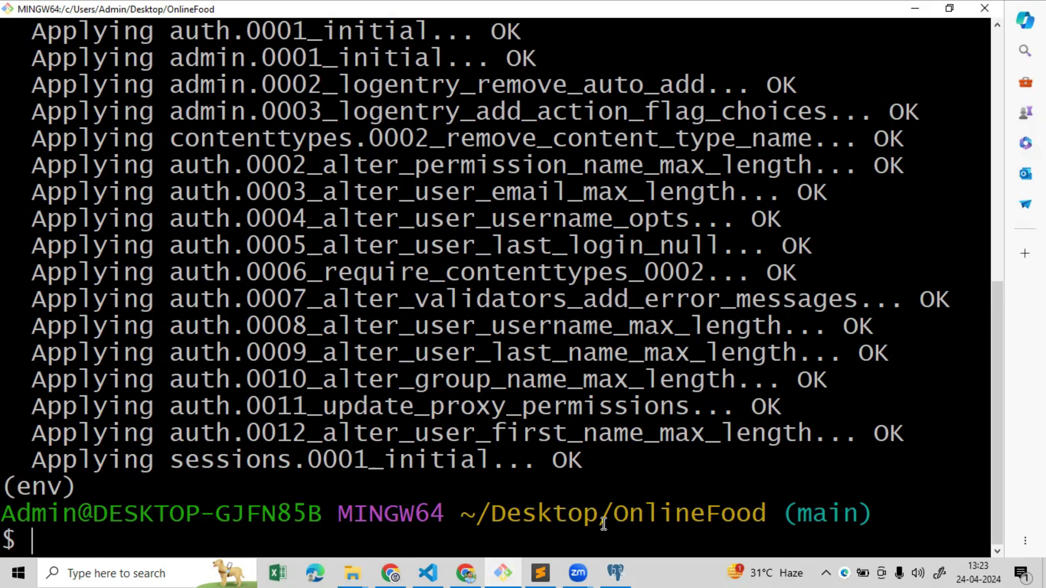
{"action": "left_click", "coordinate": [616, 571]}
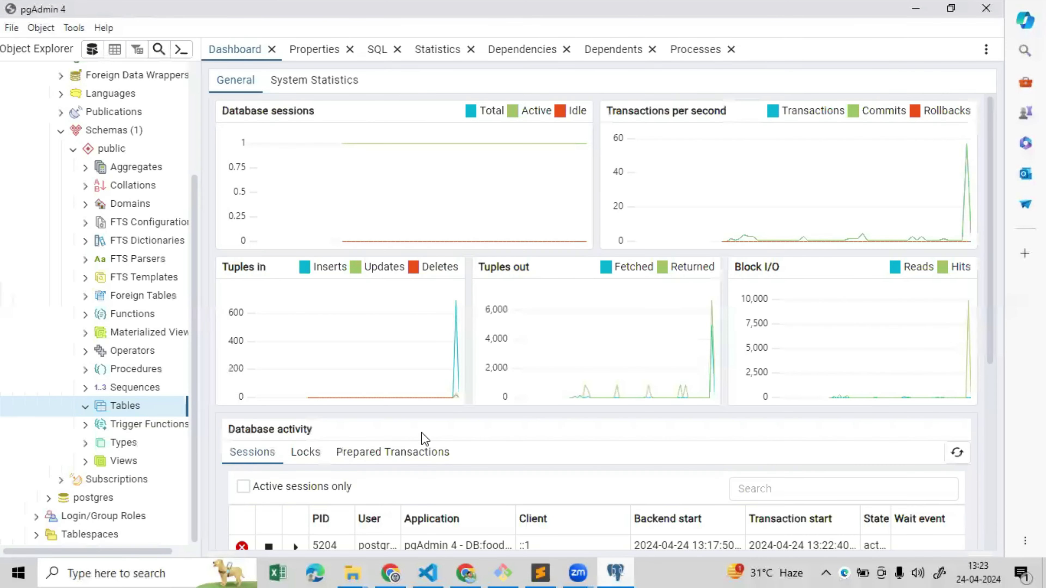
Refresh the Databases group in pgAdmin's Object Explorer to pick up new tables
{"action": "left_click_drag", "start_coordinate": [191, 175], "coordinate": [187, 112]}
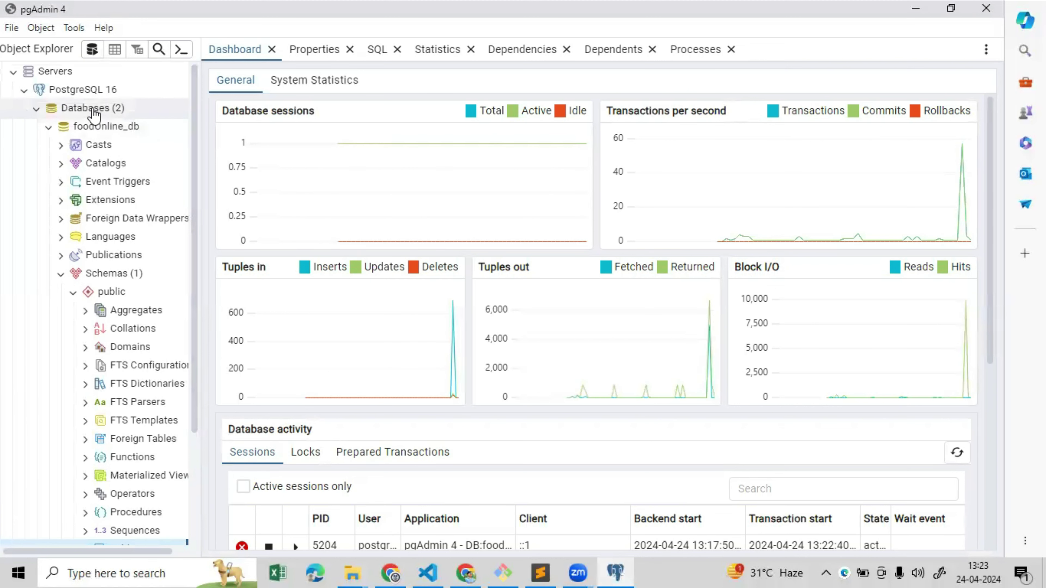
{"action": "right_click", "coordinate": [104, 125]}
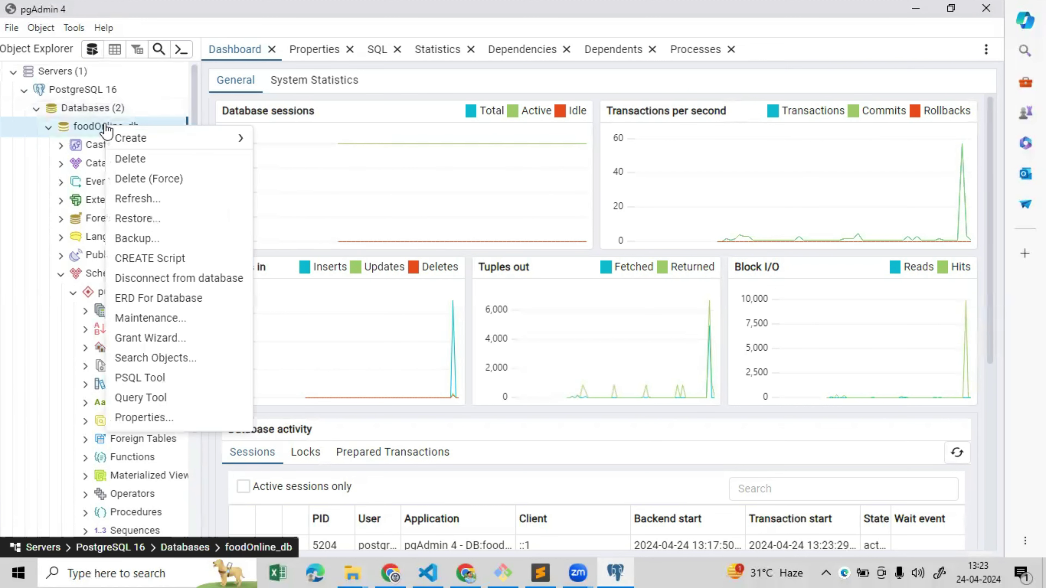
{"action": "key", "text": "Escape"}
{"action": "right_click", "coordinate": [102, 109]}
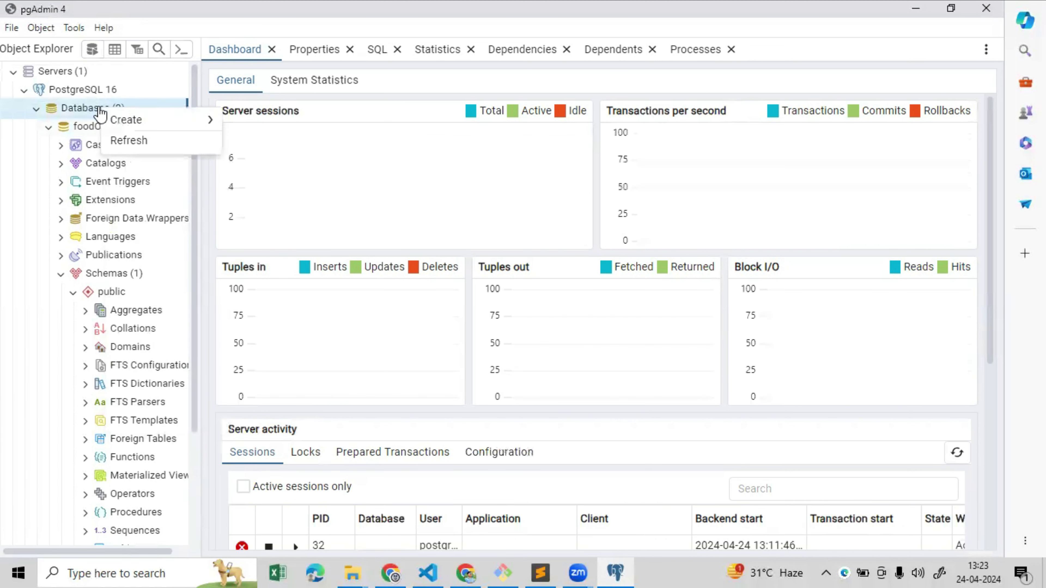
{"action": "left_click", "coordinate": [128, 140]}
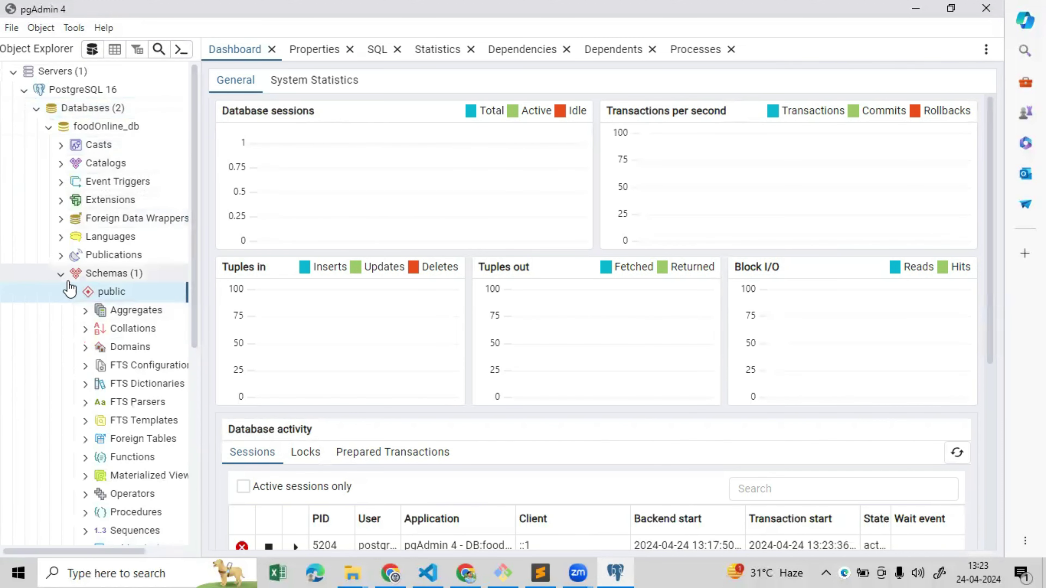
Show the 10 public tables with the Object Explorer widened, and select auth_user
{"action": "left_click", "coordinate": [62, 275]}
{"action": "left_click", "coordinate": [61, 274]}
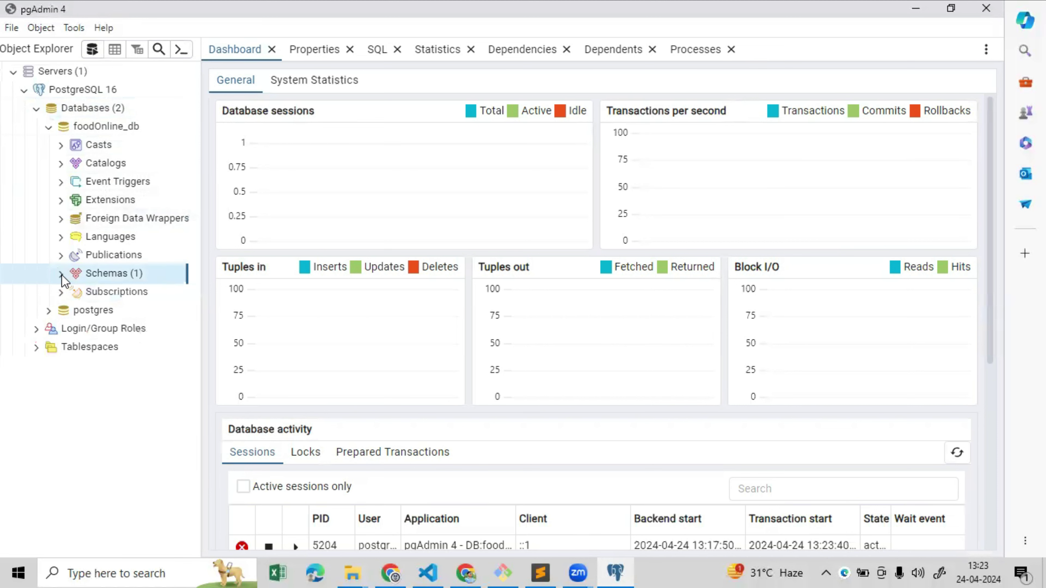
{"action": "left_click", "coordinate": [62, 275]}
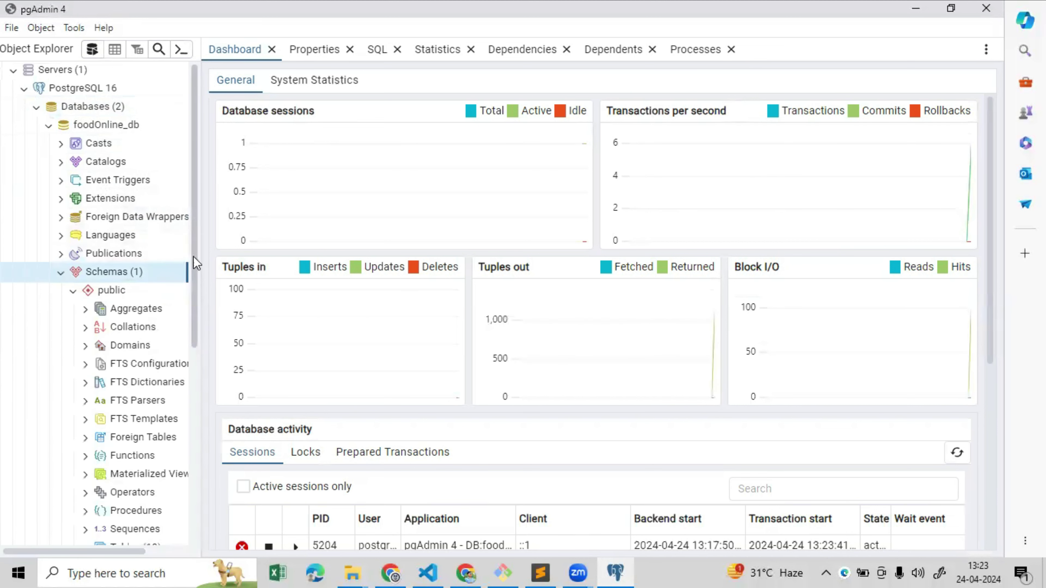
{"action": "scroll", "coordinate": [196, 262], "scroll_direction": "down", "scroll_amount": 8}
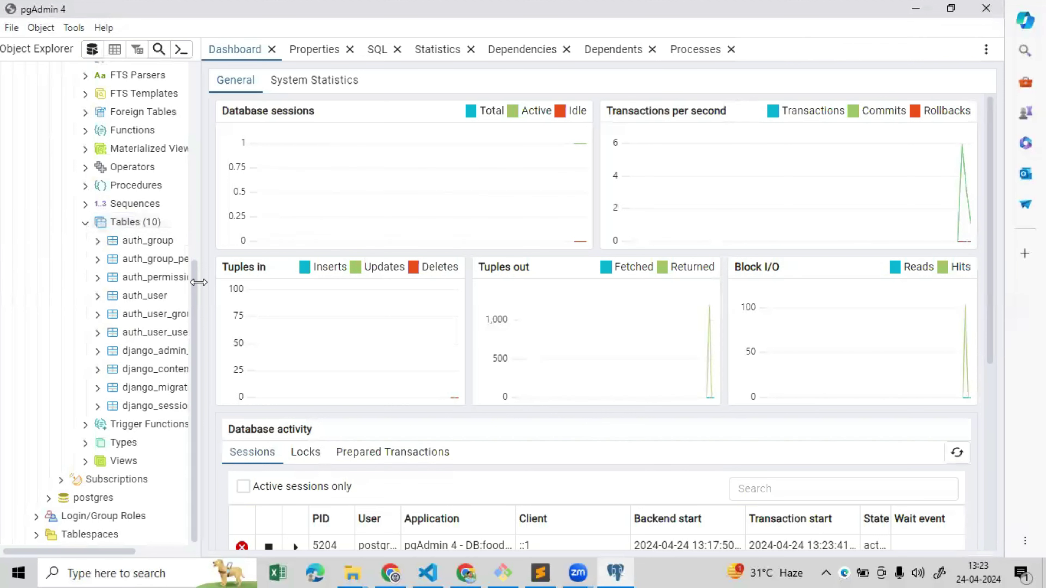
{"action": "left_click_drag", "start_coordinate": [199, 283], "coordinate": [268, 288]}
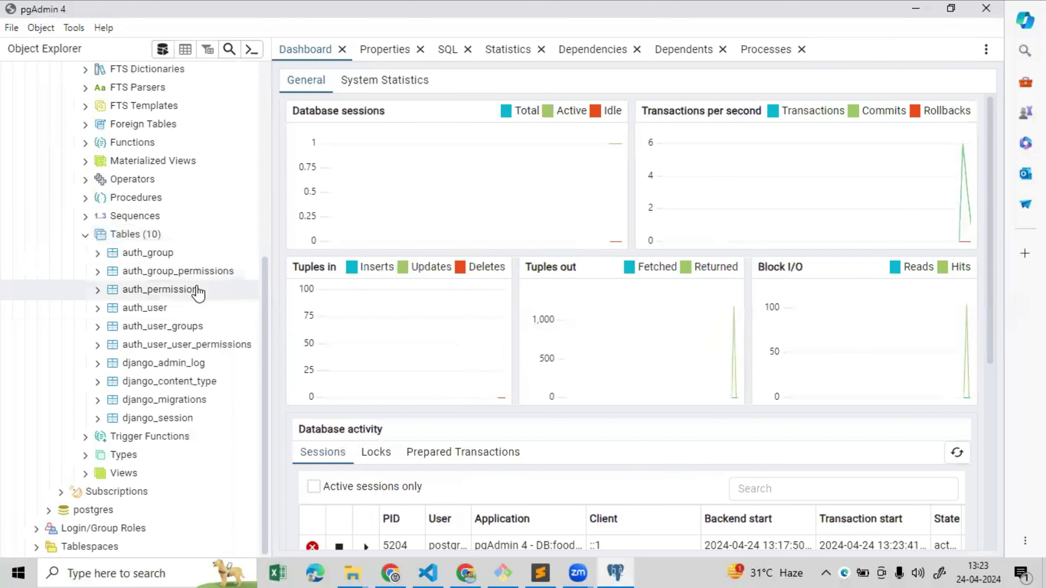
{"action": "left_click", "coordinate": [152, 313]}
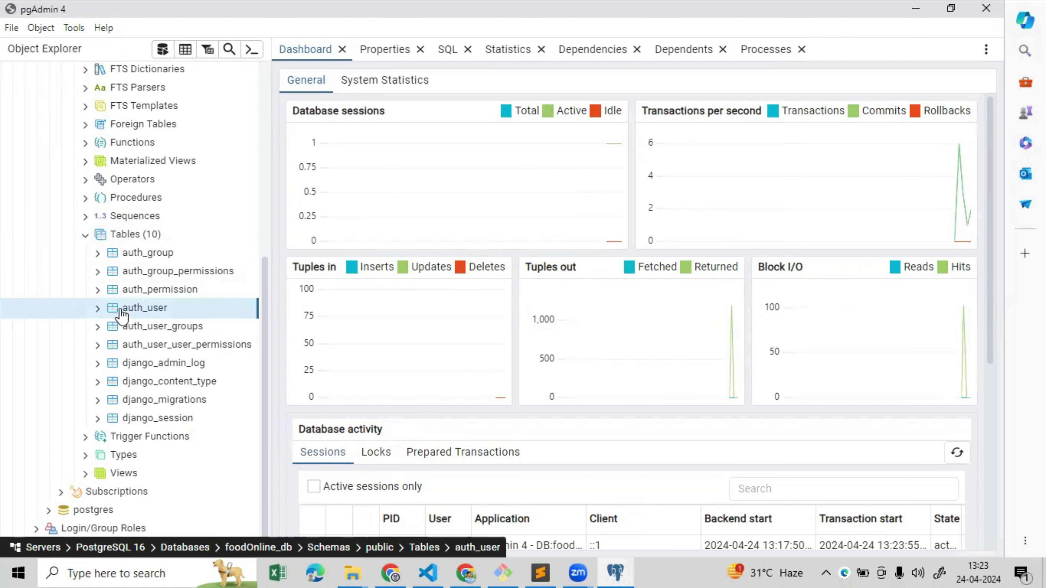
Open View/Edit Data > All Rows on auth_user, showing its columns and 0 rows
{"action": "left_click", "coordinate": [99, 308]}
{"action": "right_click", "coordinate": [140, 310]}
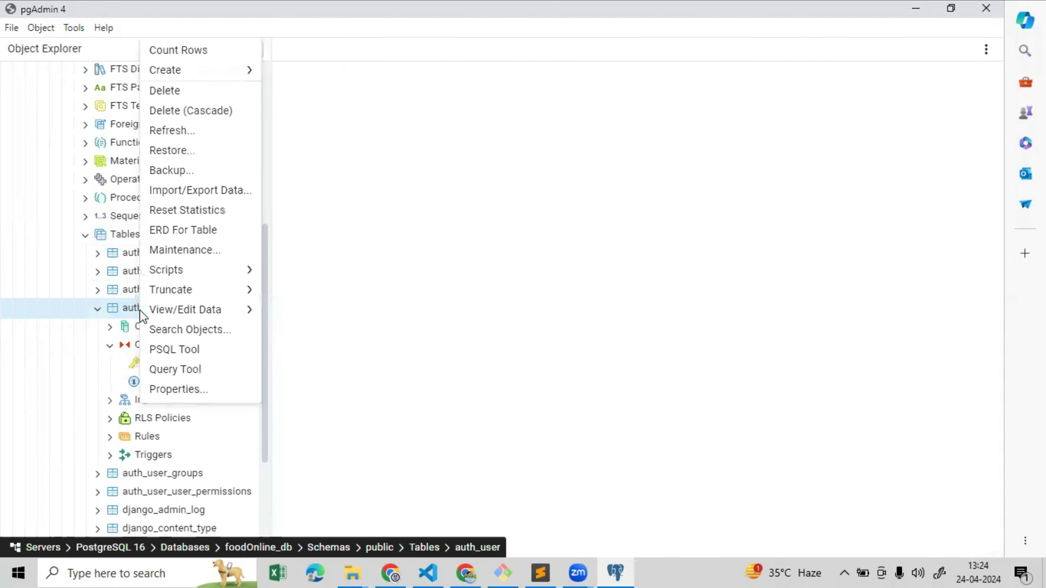
{"action": "mouse_move", "coordinate": [159, 309]}
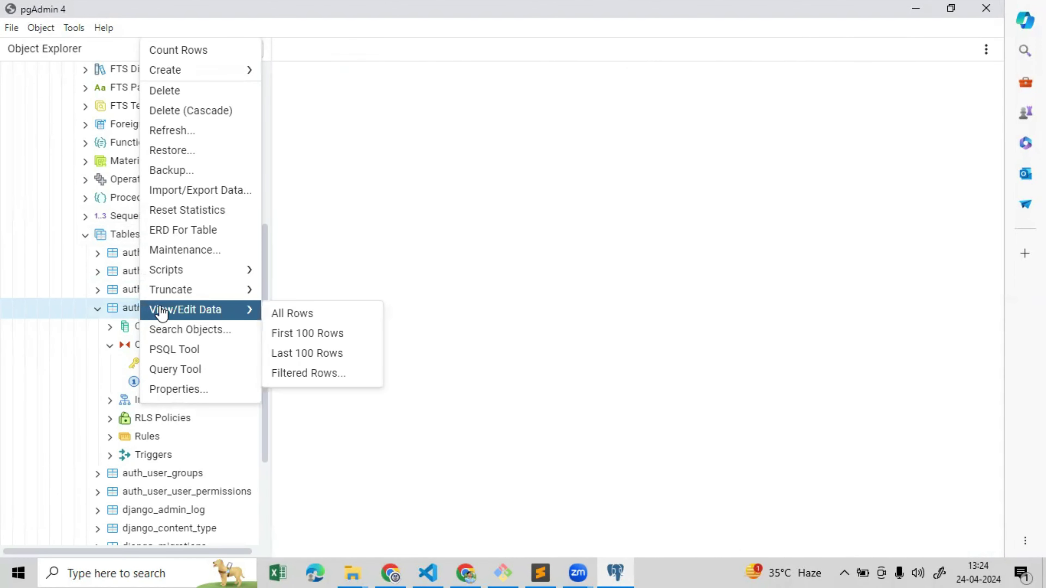
{"action": "left_click", "coordinate": [289, 313]}
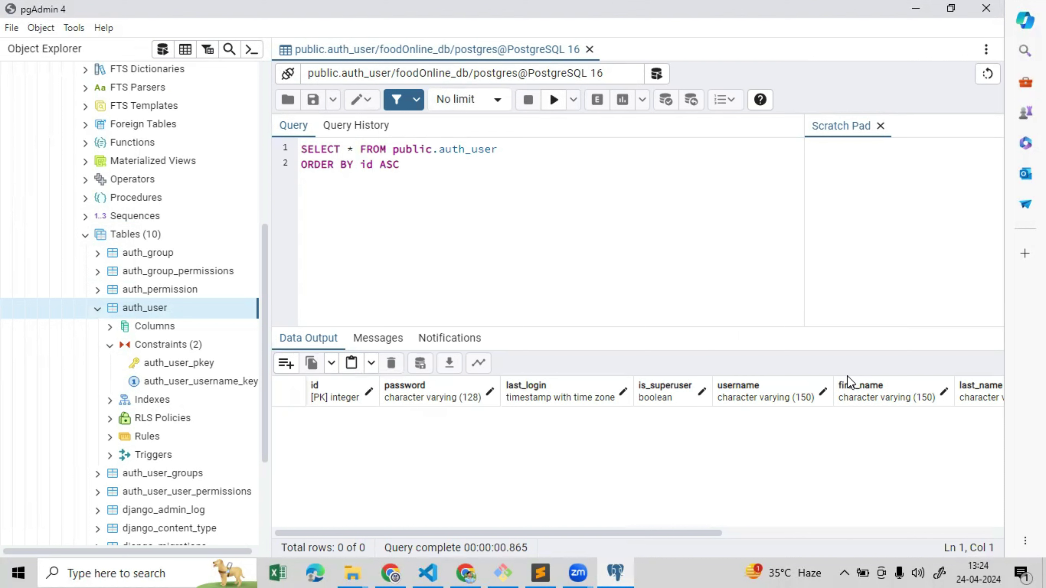
{"action": "left_click_drag", "start_coordinate": [524, 338], "coordinate": [522, 284]}
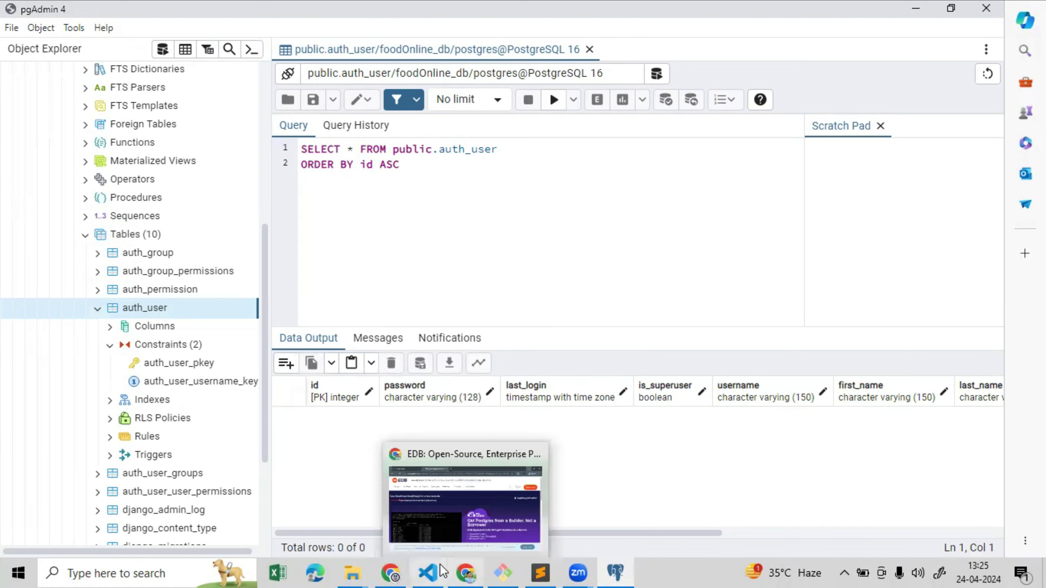
Close Chrome's EDB tab and try localhost:8000/admin/ in a new tab, which is refused
{"action": "left_click", "coordinate": [471, 571]}
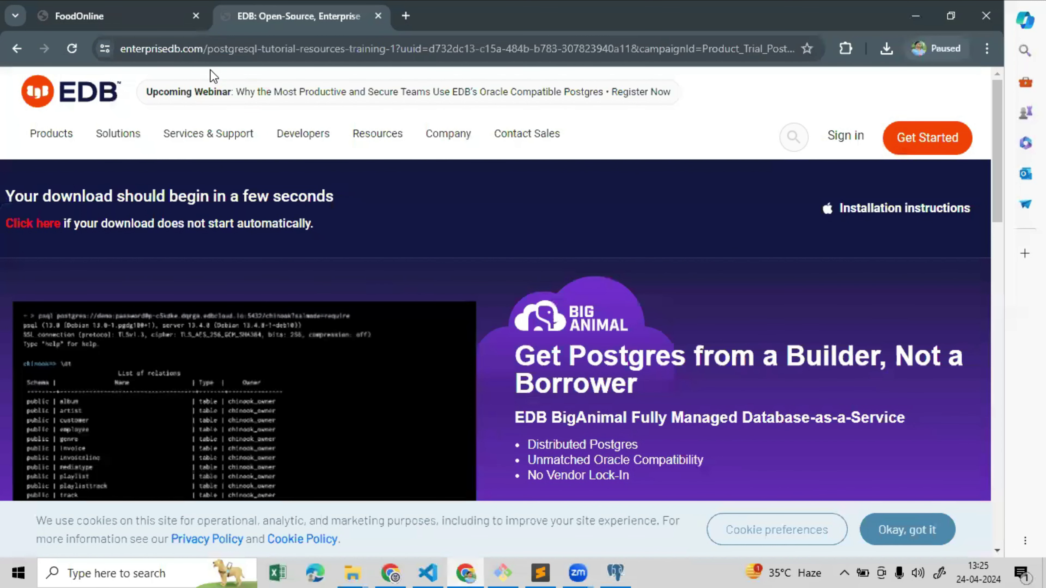
{"action": "left_click", "coordinate": [165, 16]}
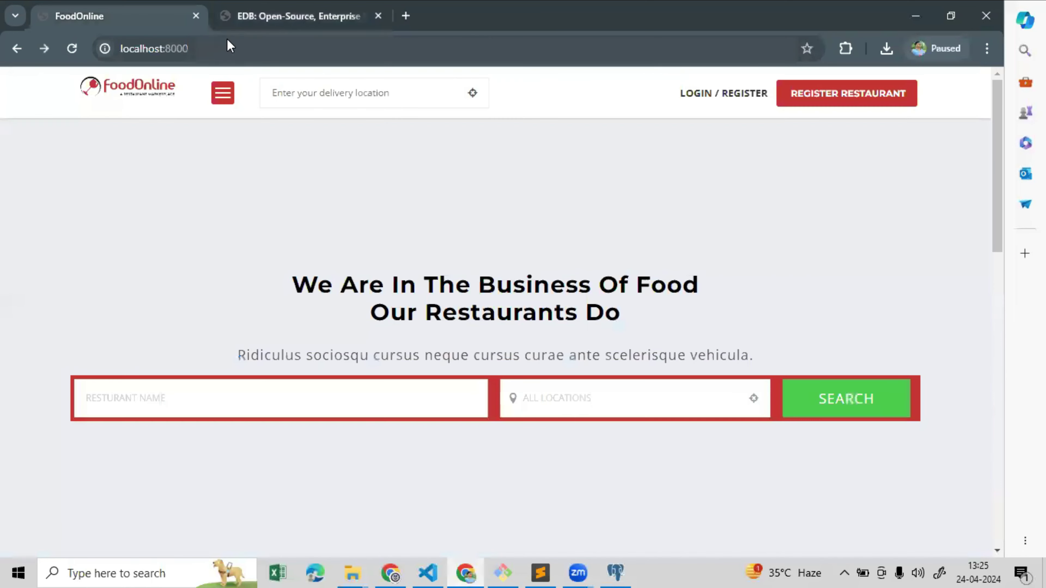
{"action": "left_click", "coordinate": [378, 15]}
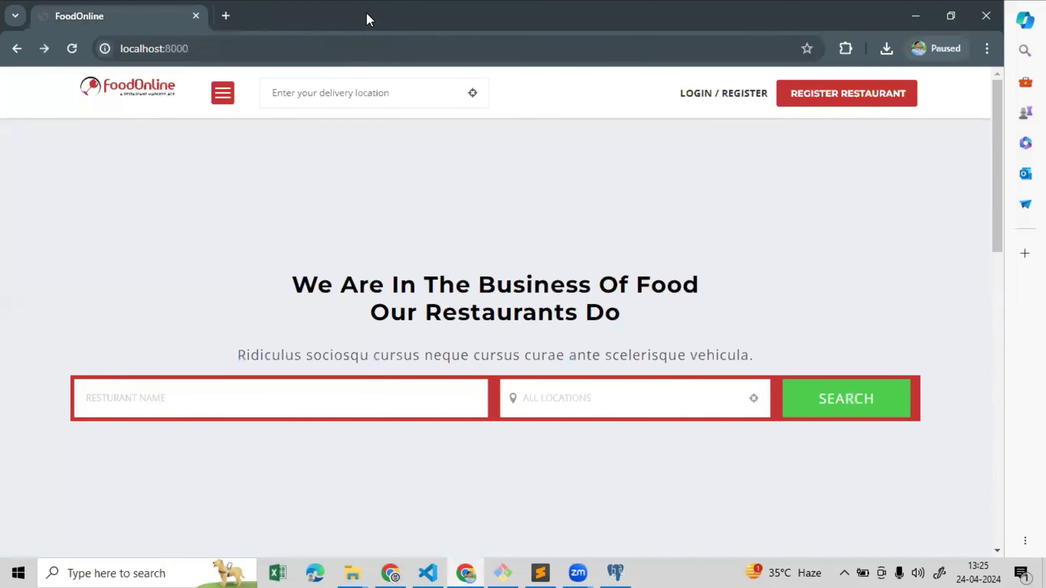
{"action": "left_click", "coordinate": [225, 15]}
{"action": "type", "text": "localhost:8000/"}
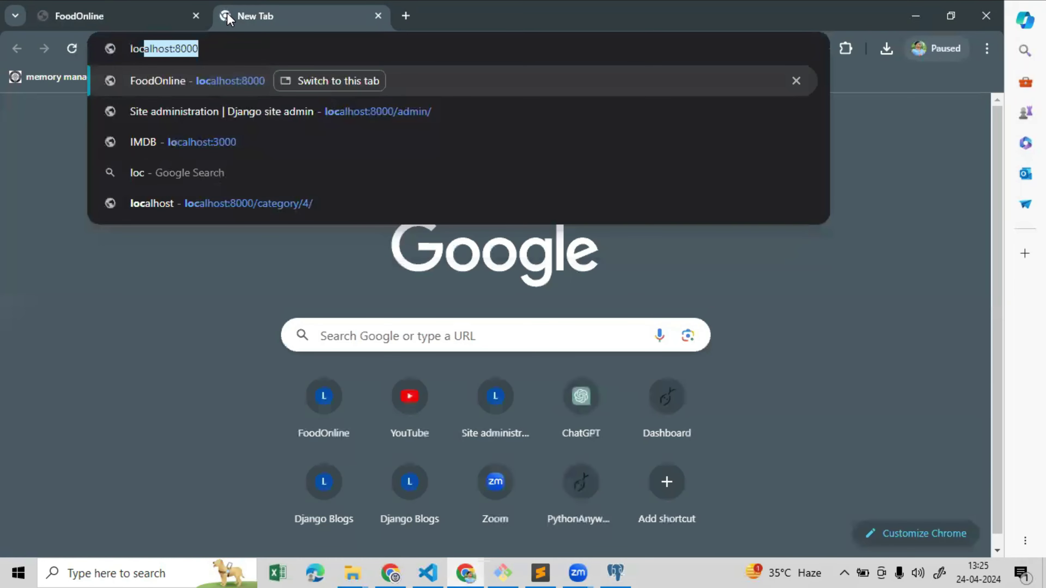
{"action": "type", "text": "admin/"}
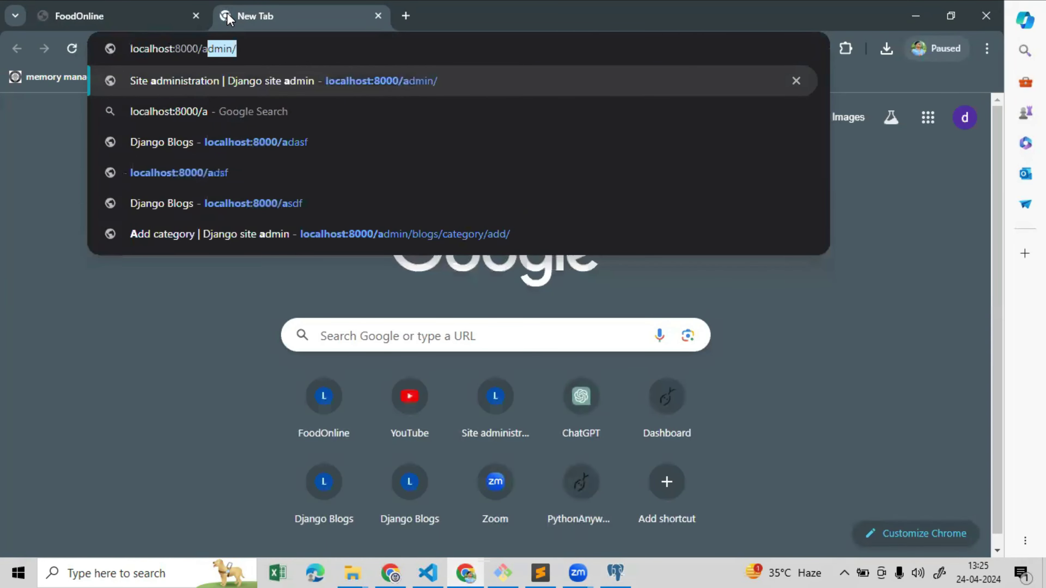
{"action": "key", "text": "Return"}
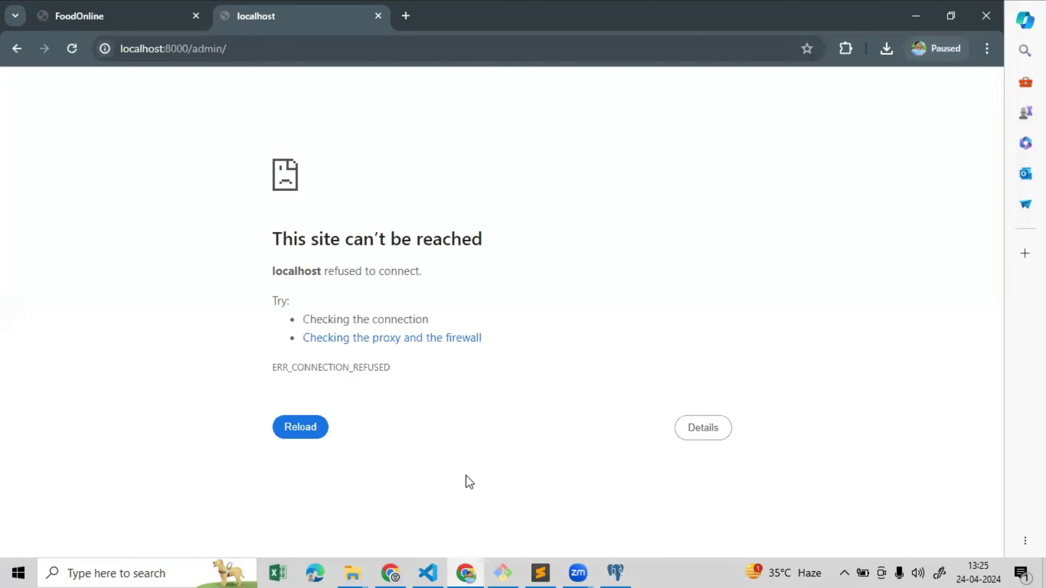
{"action": "left_click", "coordinate": [502, 573]}
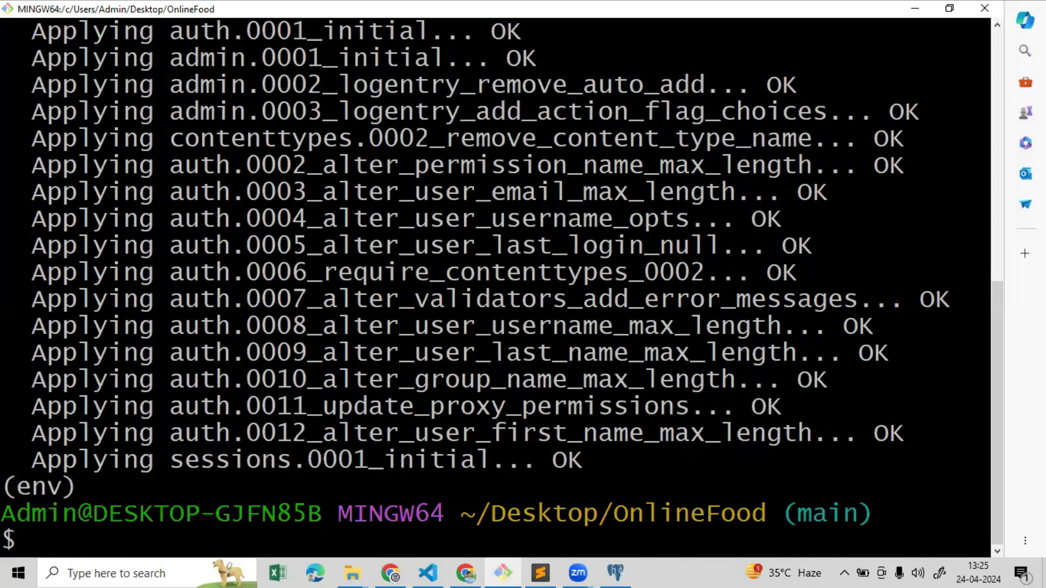
Start python manage.py runserver and reload localhost:8000/admin/ in Chrome to reach the login page
{"action": "key", "text": "ctrl+l"}
{"action": "type", "text": "python manage"}
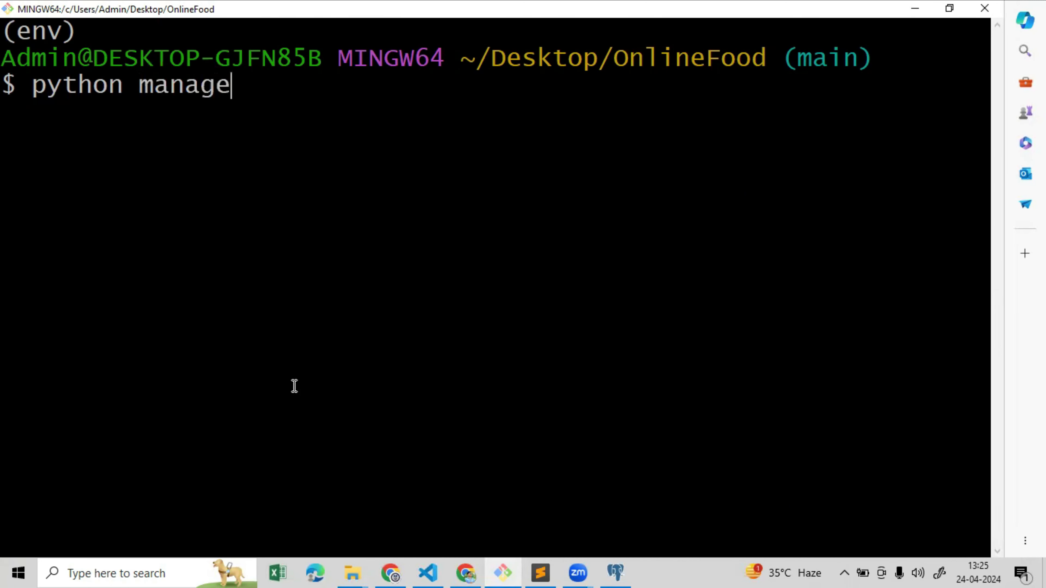
{"action": "type", "text": ".py ru"}
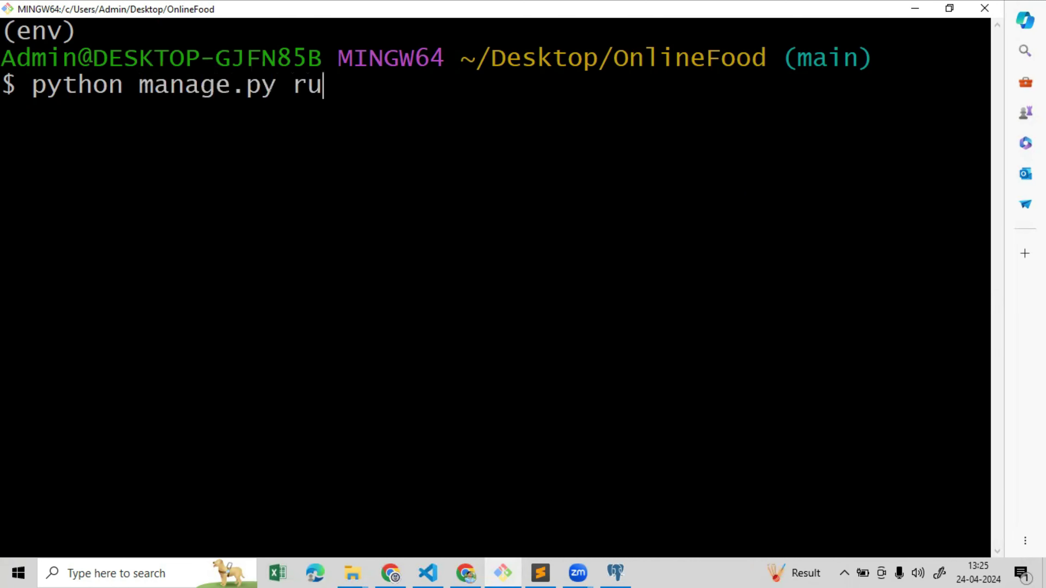
{"action": "type", "text": "nserver"}
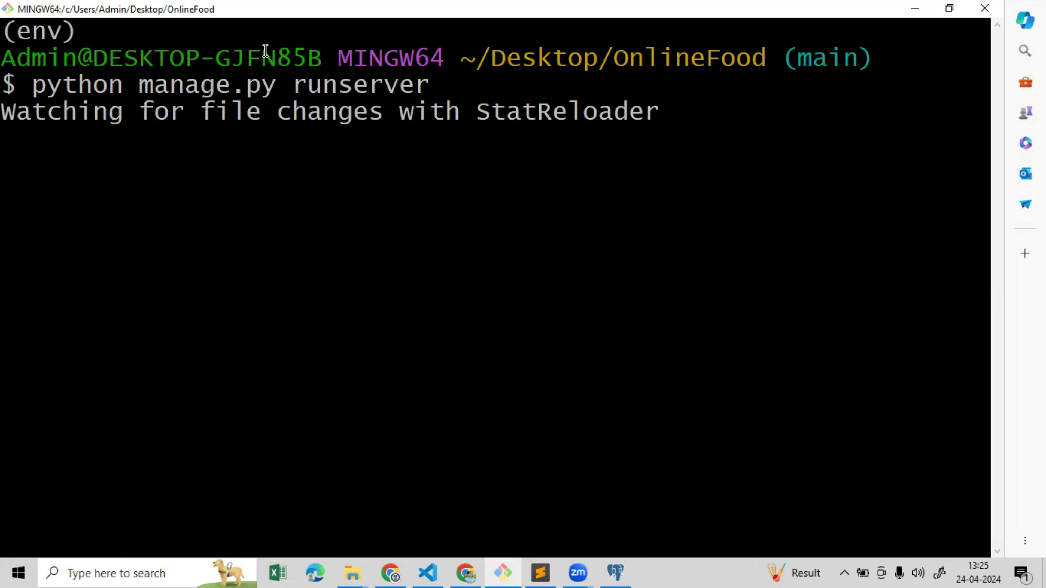
{"action": "key", "text": "alt+Tab"}
{"action": "key", "text": "F5"}
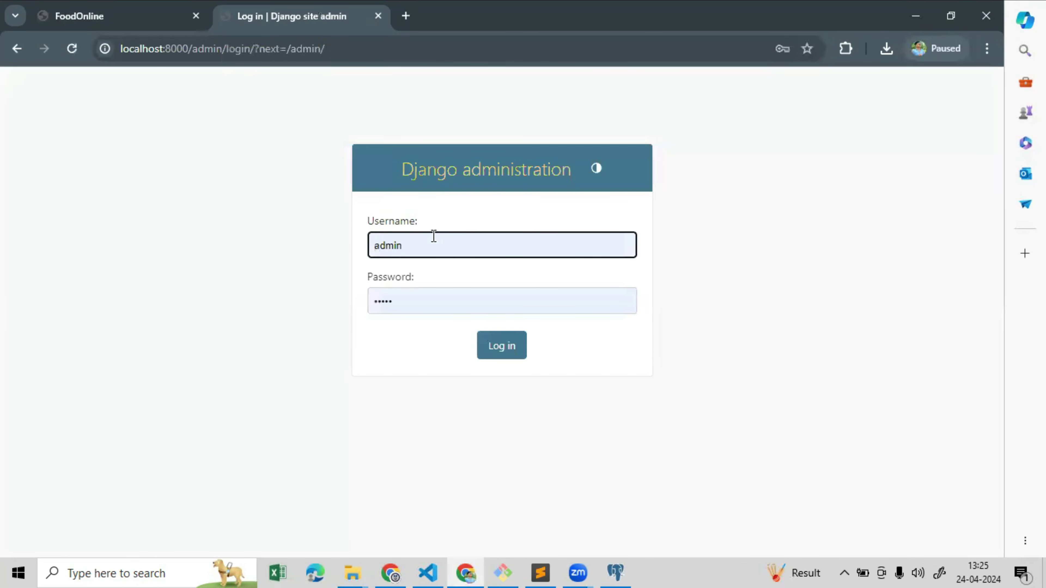
Retry the Django admin login with the saved username and a retyped password; it is rejected
{"action": "left_click_drag", "start_coordinate": [426, 239], "coordinate": [363, 241]}
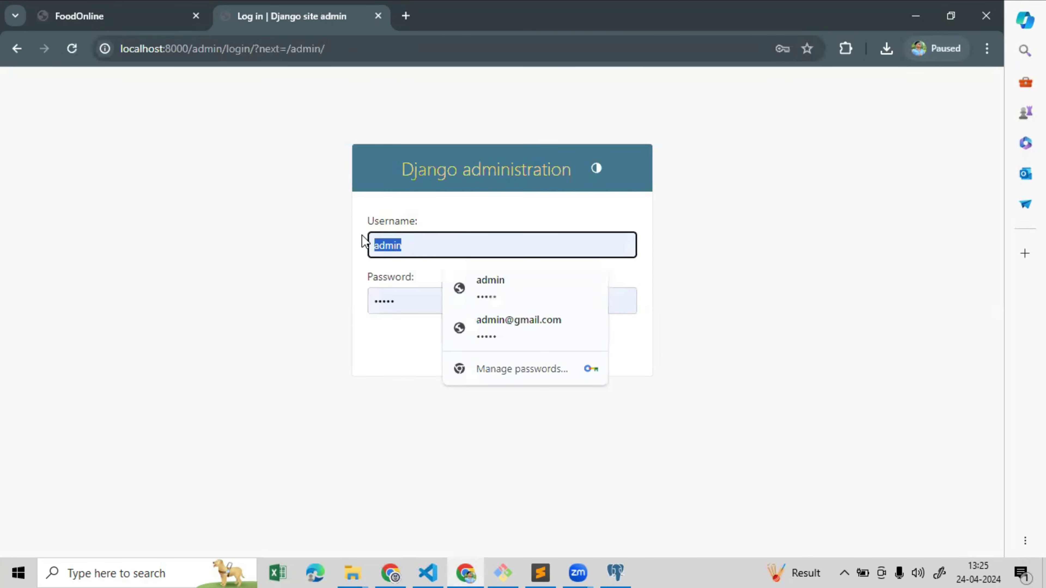
{"action": "left_click", "coordinate": [405, 297]}
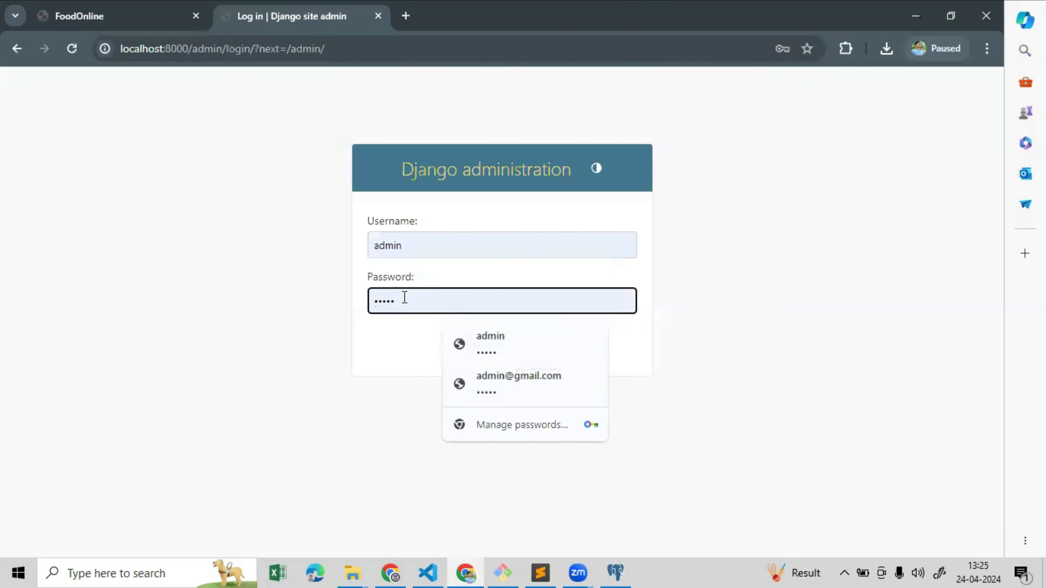
{"action": "key", "text": "BackSpace"}
{"action": "key", "text": "BackSpace"}
{"action": "key", "text": "BackSpace"}
{"action": "key", "text": "BackSpace"}
{"action": "key", "text": "BackSpace"}
{"action": "type", "text": "adm"}
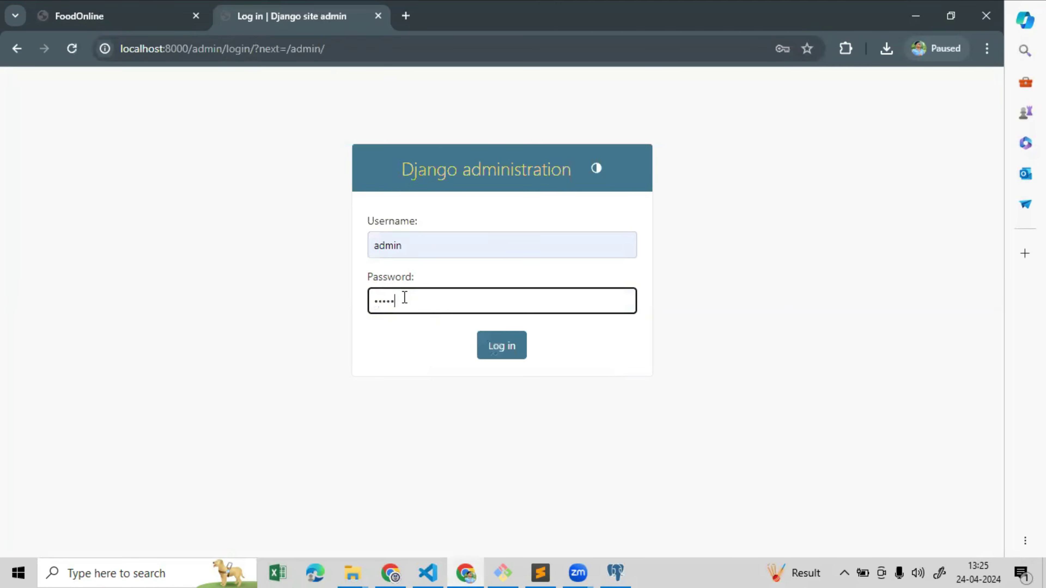
{"action": "type", "text": "in"}
{"action": "left_click", "coordinate": [510, 357]}
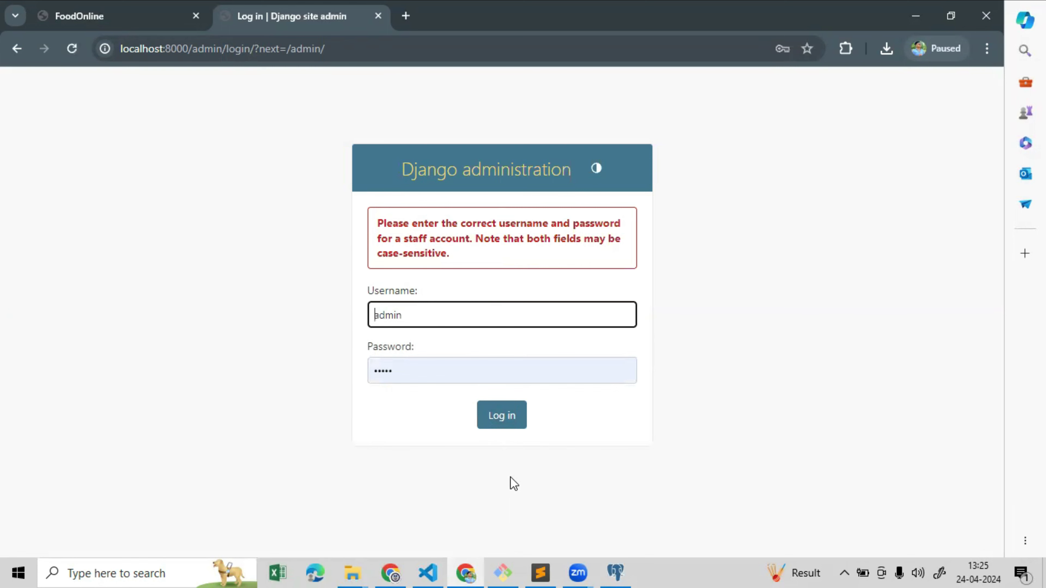
Stop the running Django development server and clear the Git Bash screen
{"action": "left_click", "coordinate": [489, 571]}
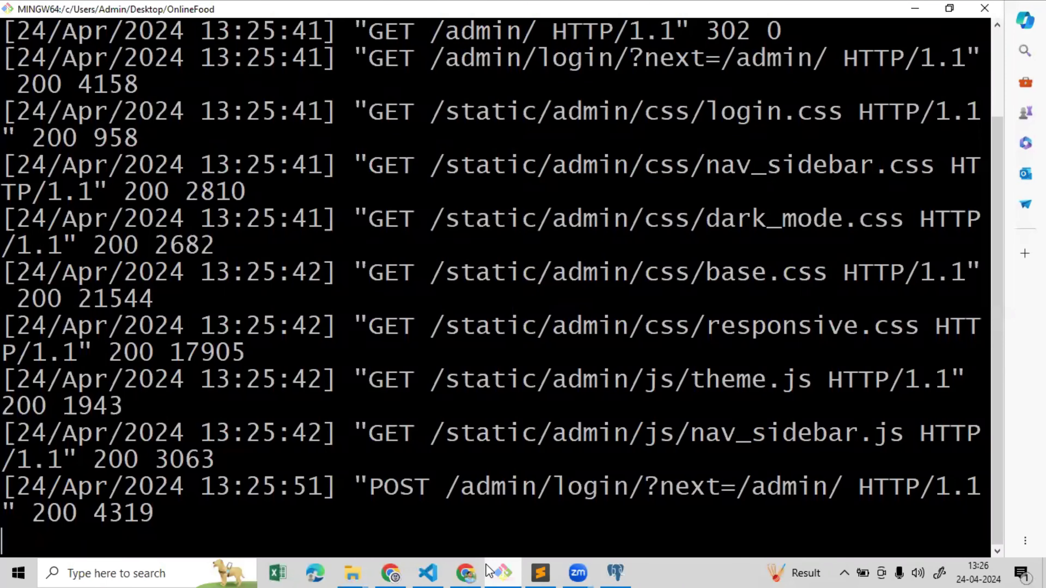
{"action": "key", "text": "ctrl+c"}
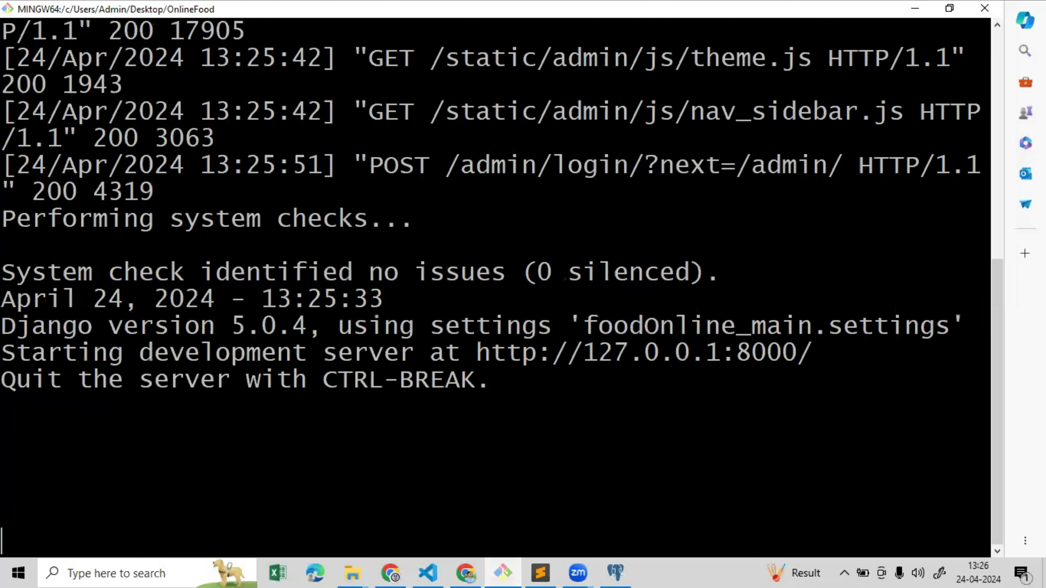
{"action": "type", "text": "clear"}
{"action": "key", "text": "Return"}
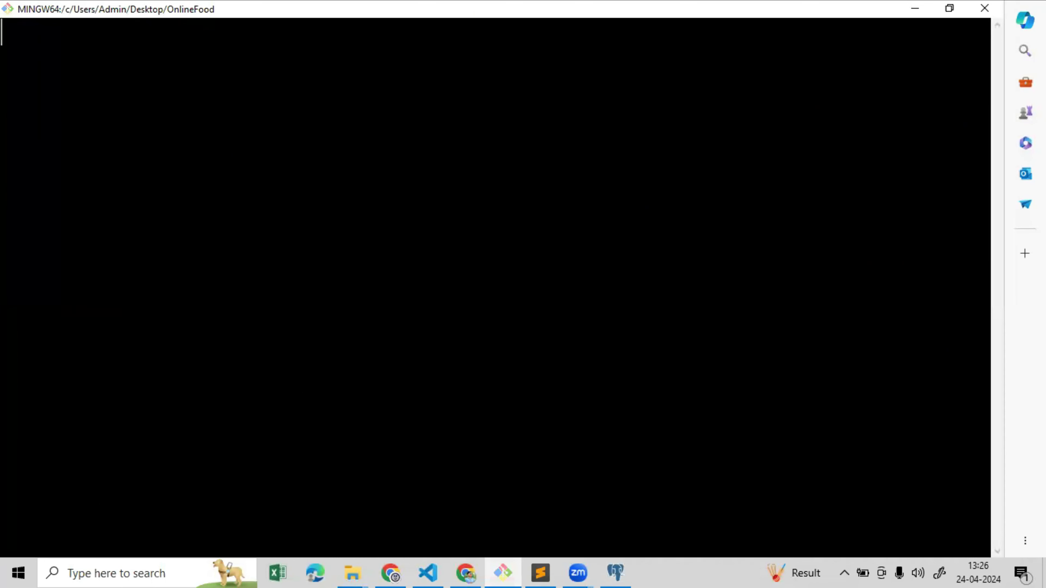
Run 'winpty python manage.py createsuperuser', correcting the misspelled command first
{"action": "type", "text": "python "}
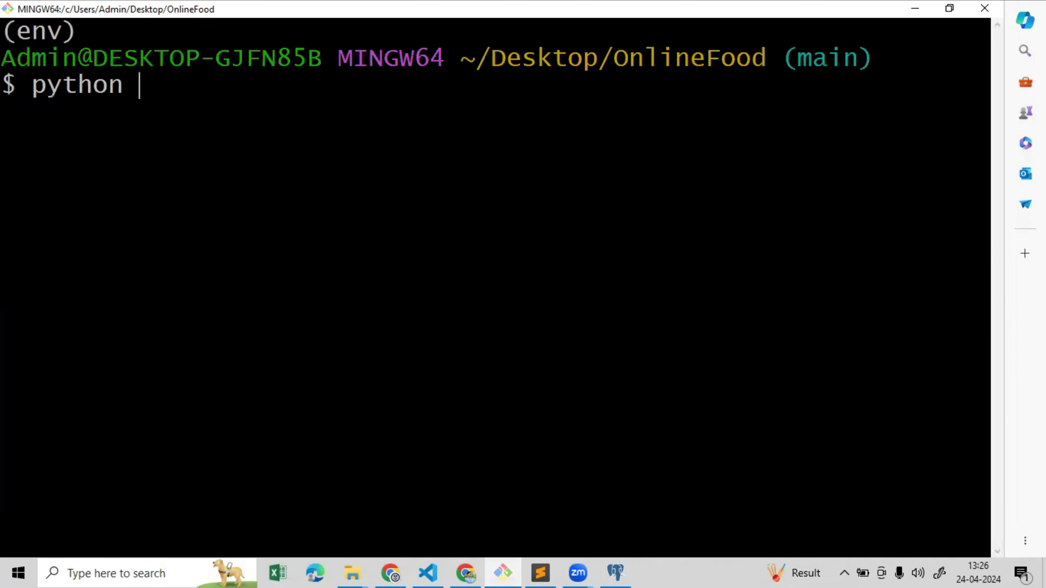
{"action": "type", "text": "manage.p"}
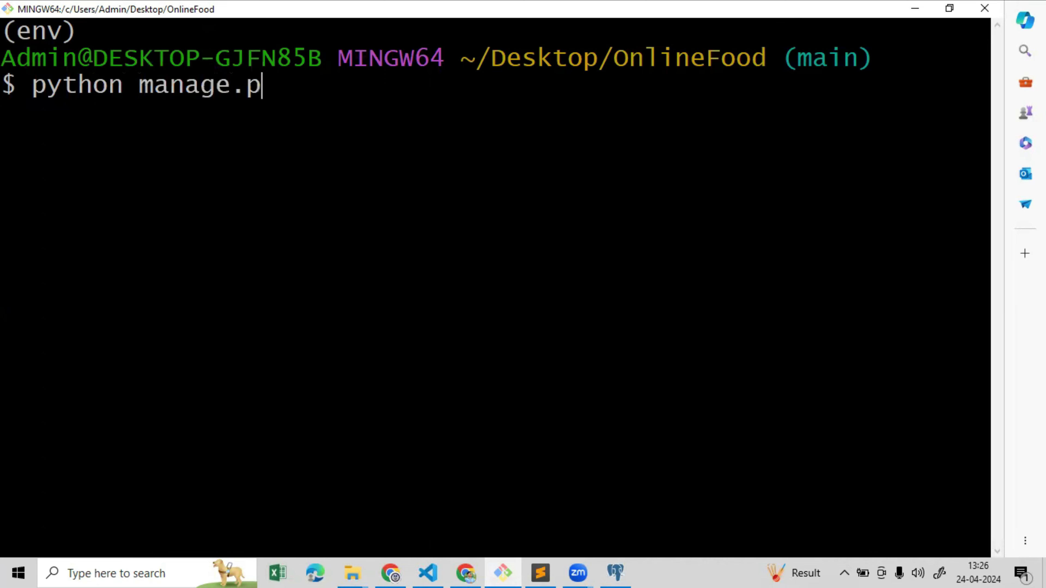
{"action": "type", "text": "y createsu"}
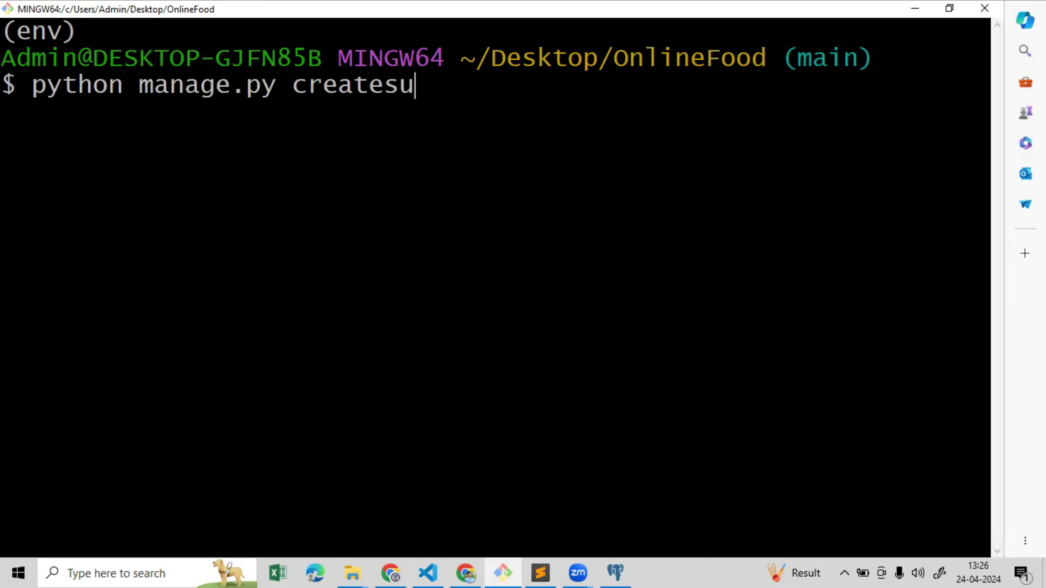
{"action": "type", "text": "peruser"}
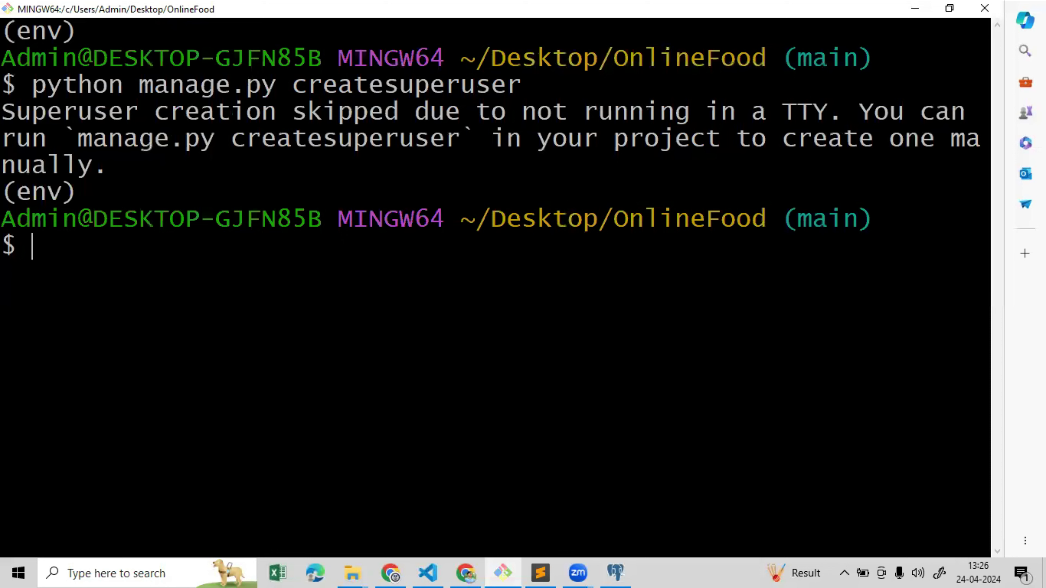
{"action": "type", "text": "winpty"}
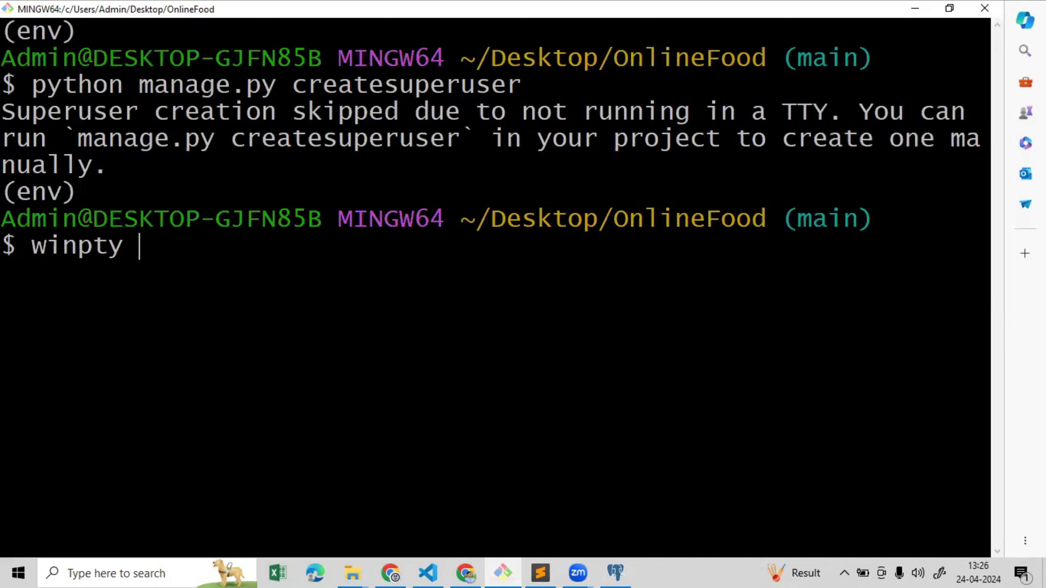
{"action": "type", "text": " python mana"}
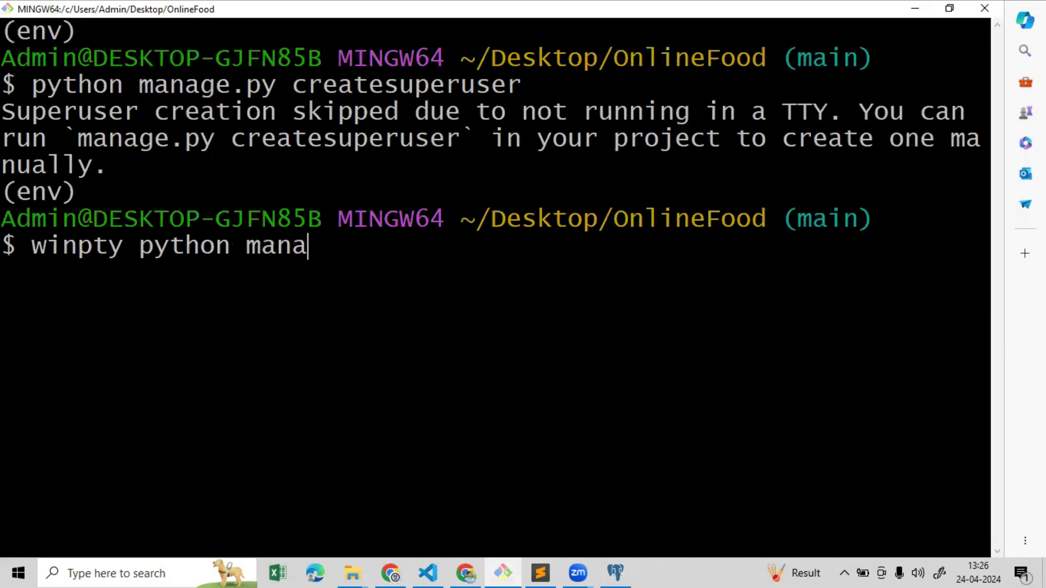
{"action": "type", "text": "ge.py c"}
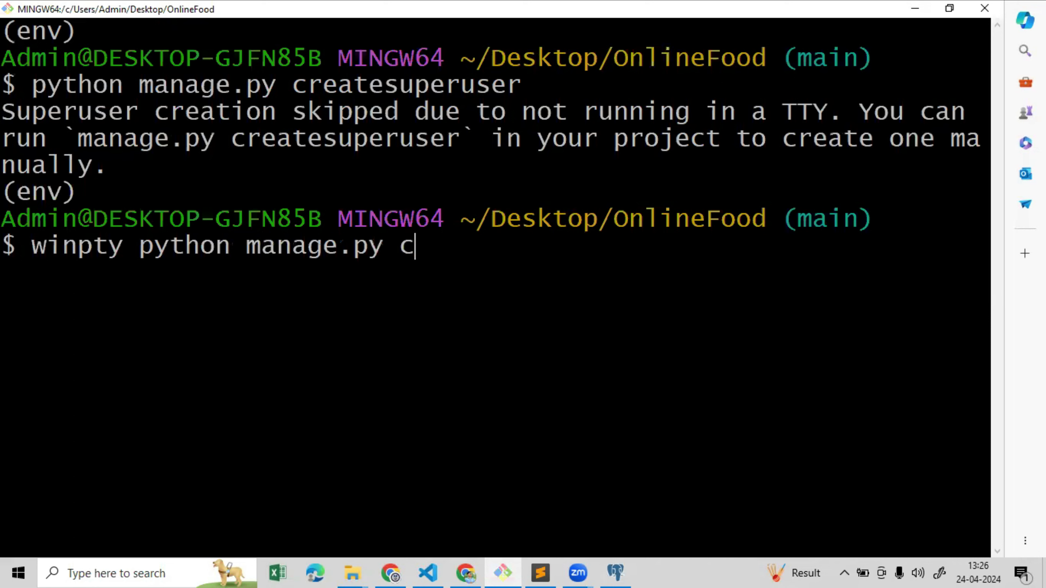
{"action": "type", "text": "reatesuer"}
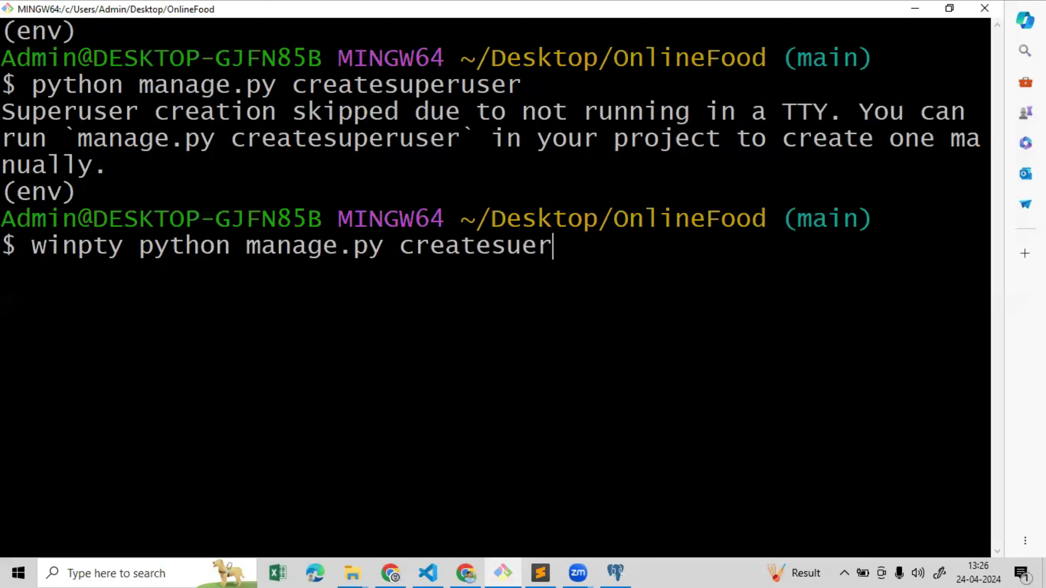
{"action": "type", "text": "user"}
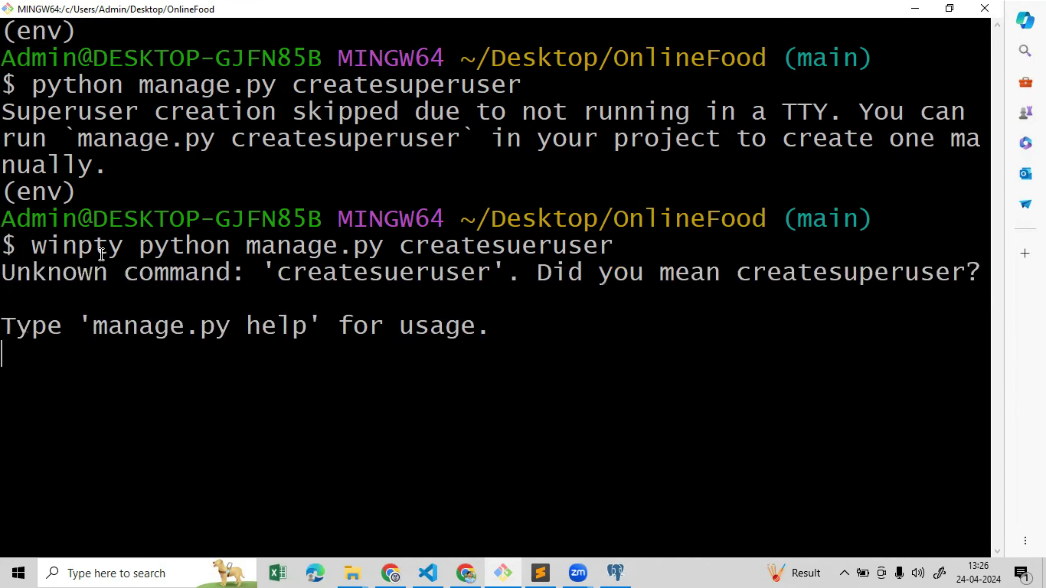
{"action": "key", "text": "Up"}
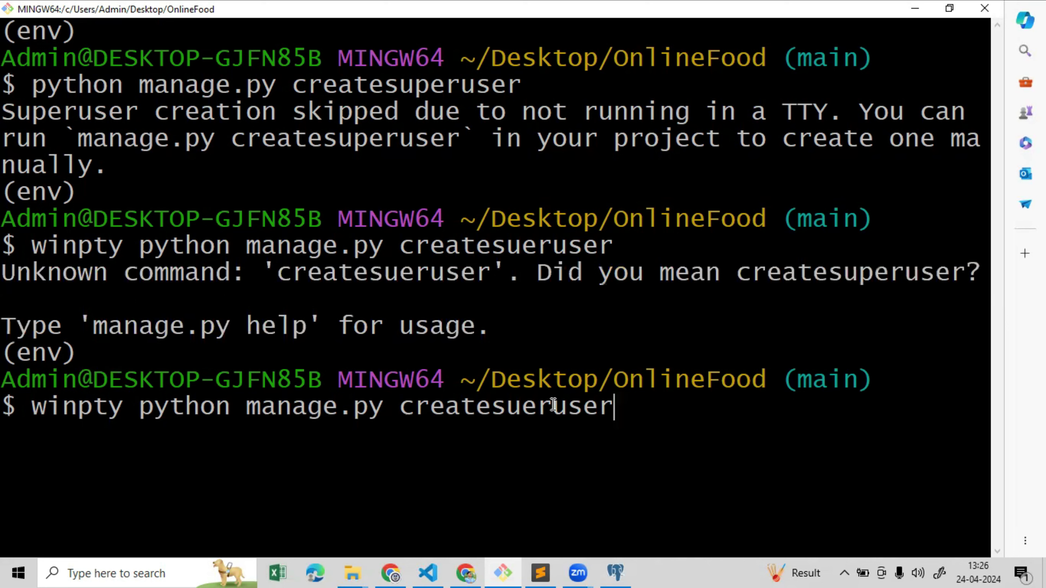
{"action": "key", "text": "BackSpace"}
{"action": "key", "text": "BackSpace"}
{"action": "key", "text": "BackSpace"}
{"action": "key", "text": "BackSpace"}
{"action": "key", "text": "BackSpace"}
{"action": "key", "text": "BackSpace"}
{"action": "key", "text": "BackSpace"}
{"action": "key", "text": "BackSpace"}
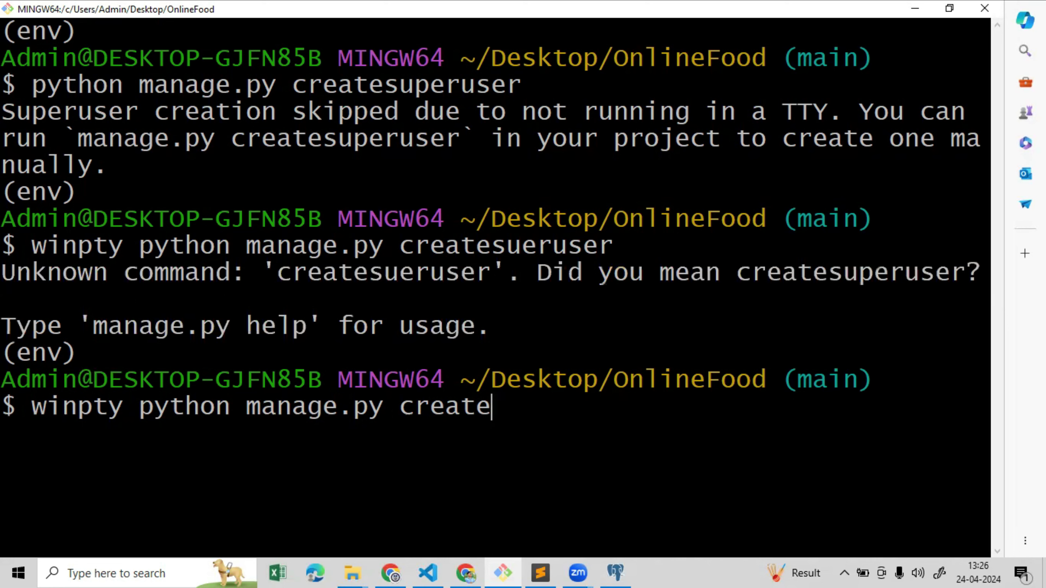
{"action": "type", "text": "superuser"}
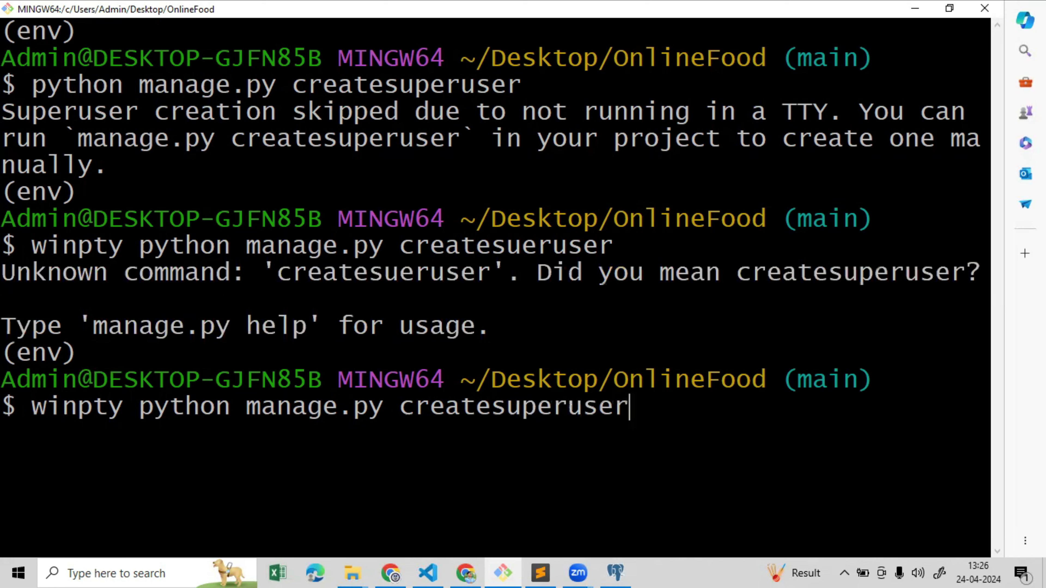
{"action": "key", "text": "Return"}
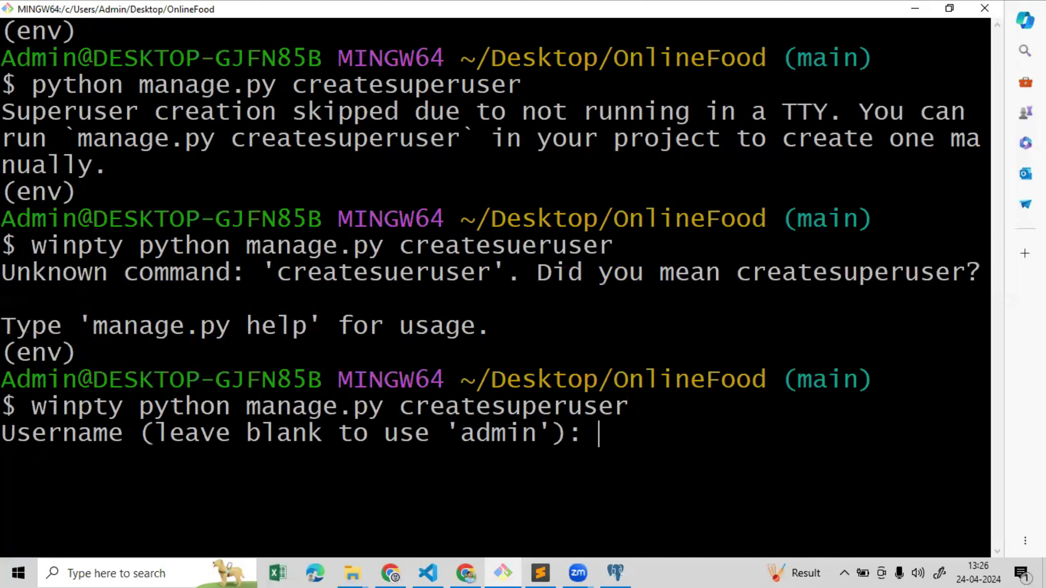
Create superuser 'admin' with an email address, bypass password validation, then restart 'python manage.py runserver'
{"action": "type", "text": "admin"}
{"action": "key", "text": "Return"}
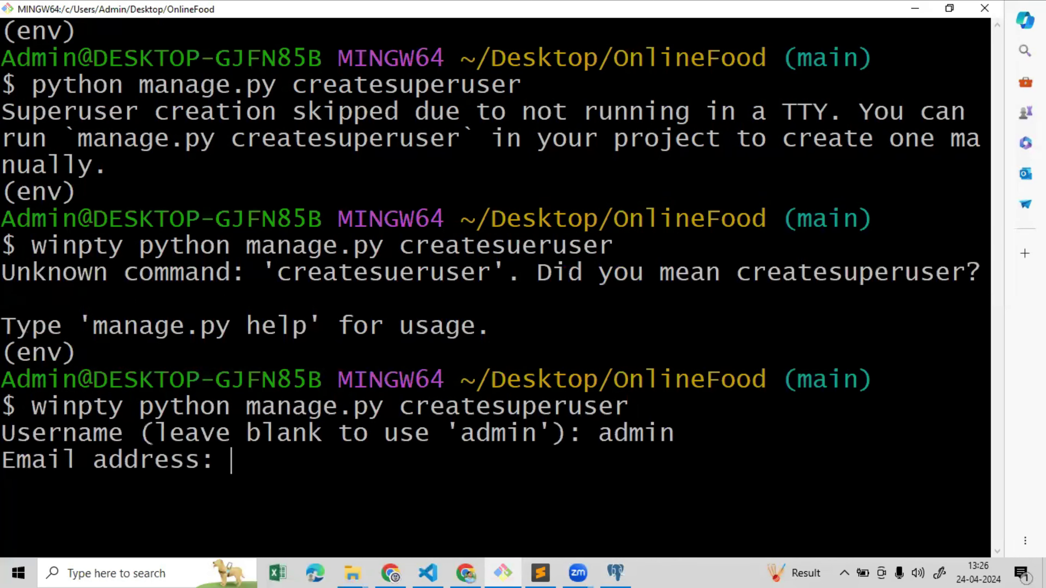
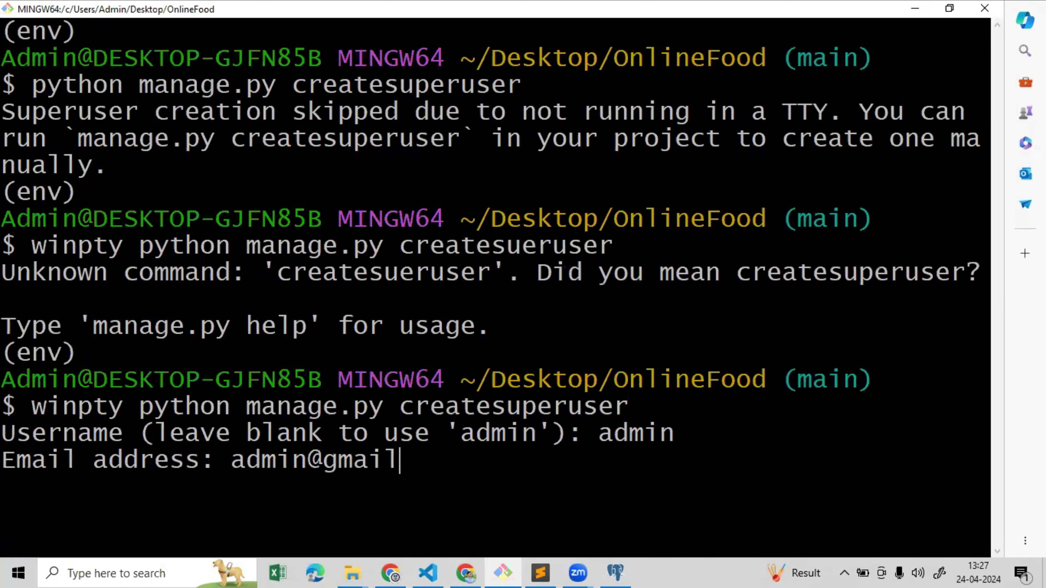
{"action": "key", "text": "Return"}
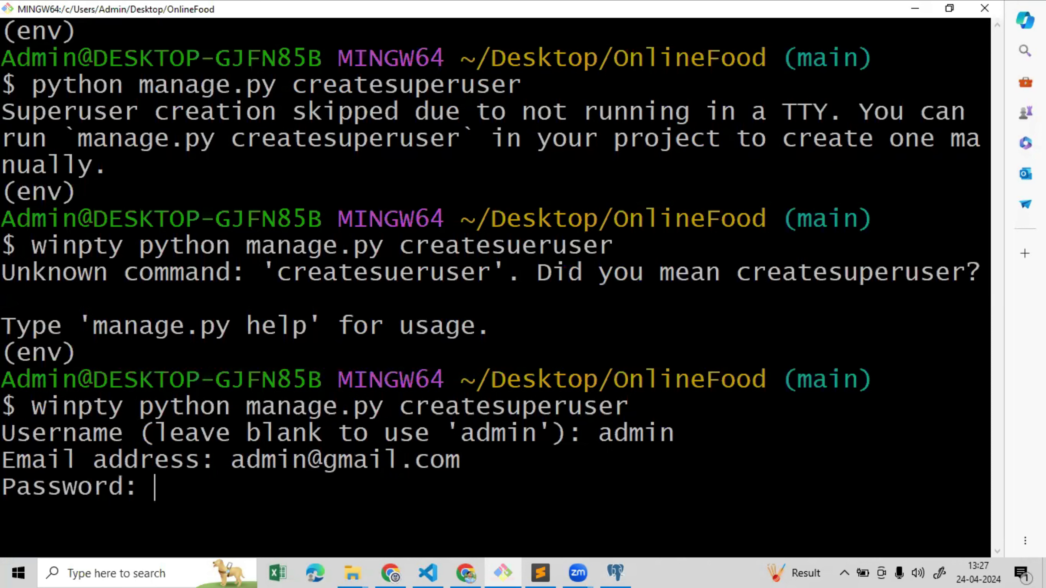
{"action": "key", "text": "Return"}
{"action": "key", "text": "Return"}
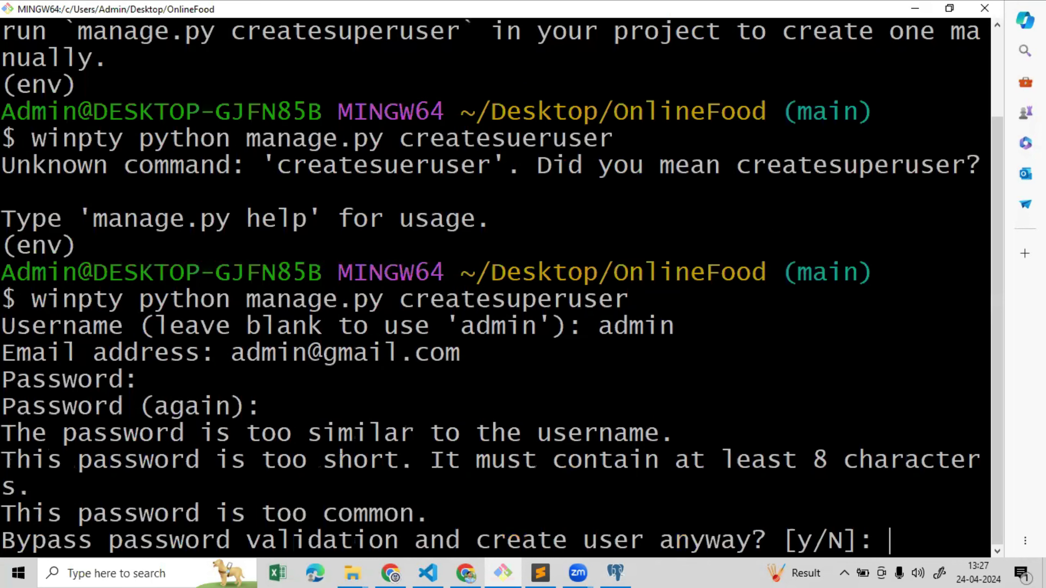
{"action": "type", "text": "y"}
{"action": "key", "text": "Return"}
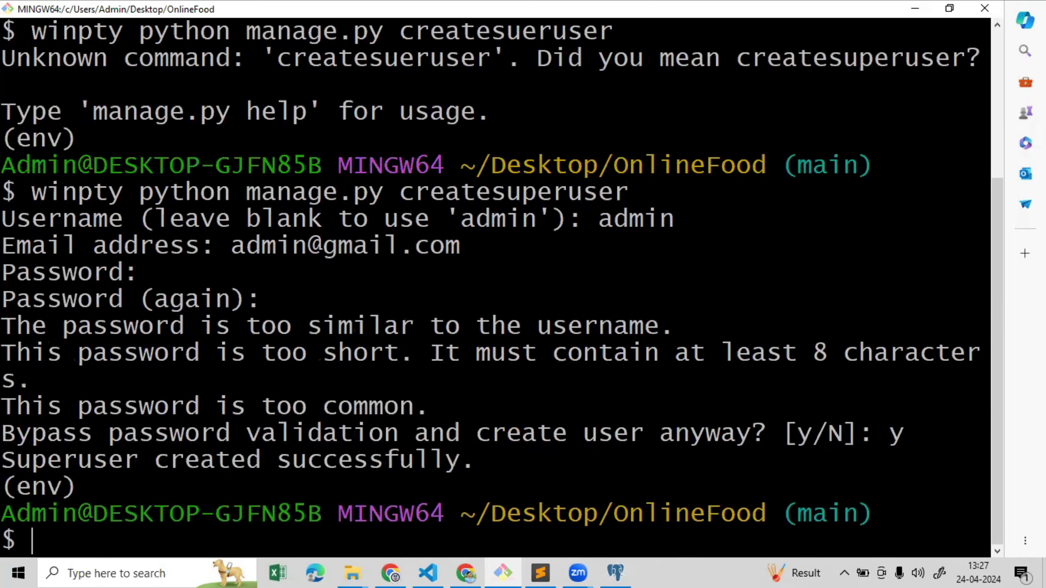
{"action": "type", "text": "python "}
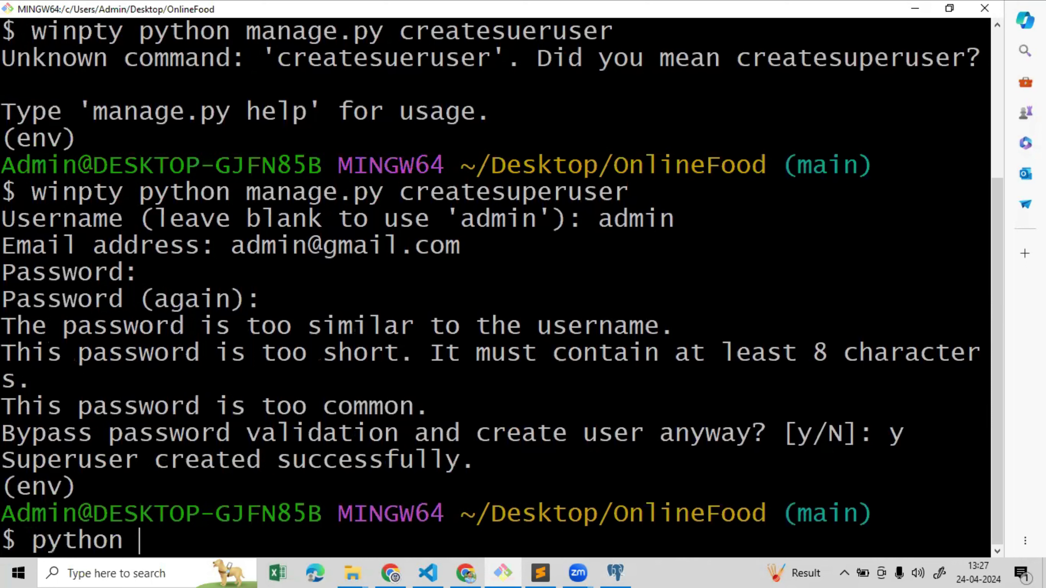
{"action": "type", "text": "manage.p"}
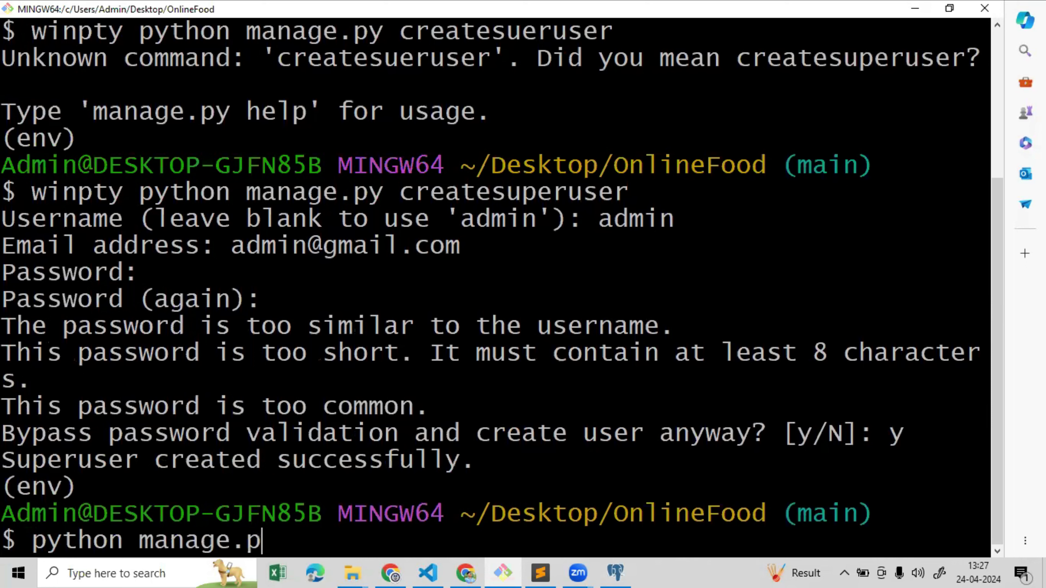
{"action": "type", "text": "y runserver"}
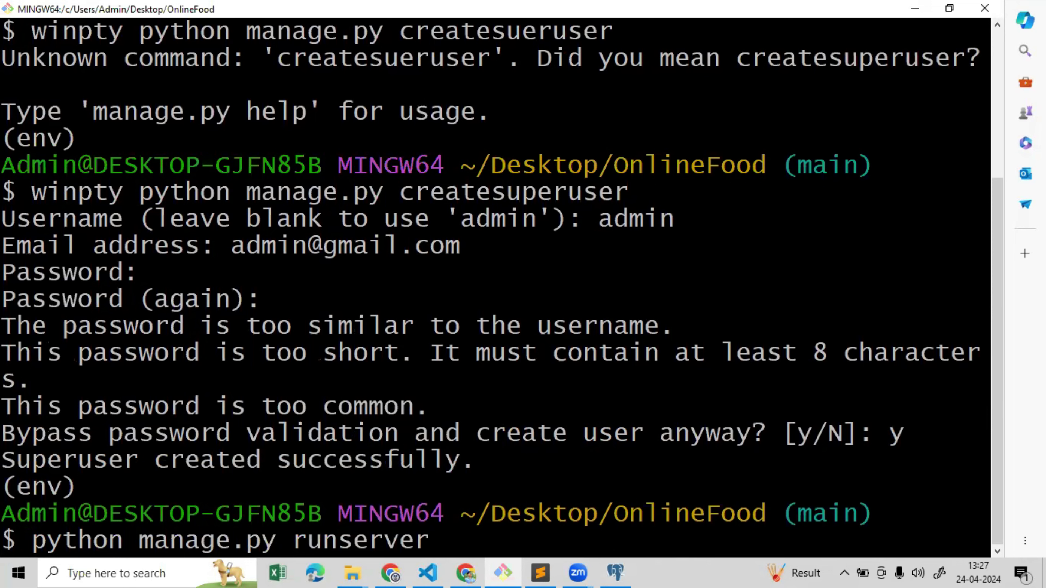
{"action": "key", "text": "Return"}
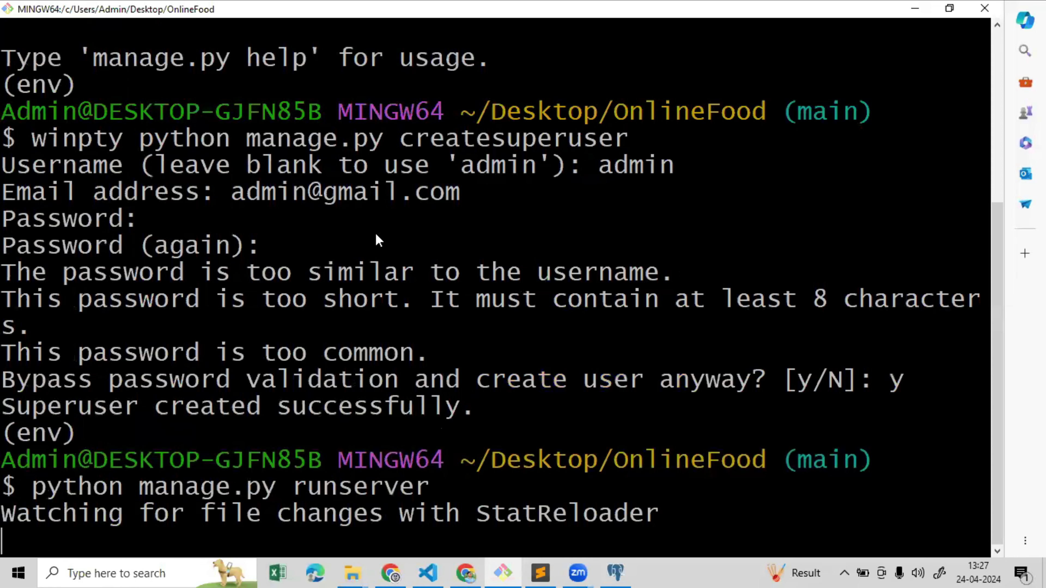
Log in to localhost:8000/admin with the autofilled admin credentials, then return to pgAdmin 4
{"action": "key", "text": "alt+Tab"}
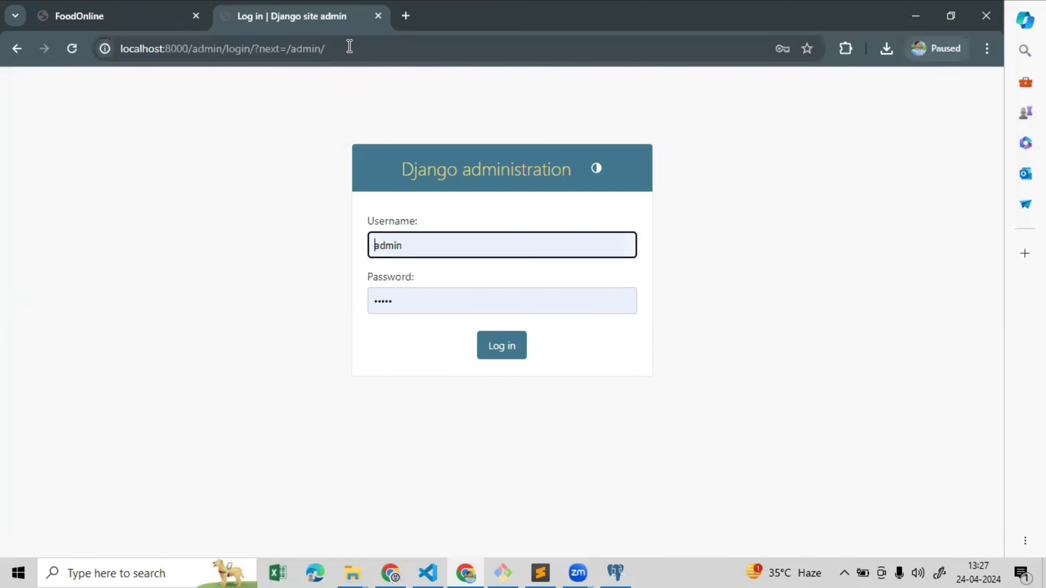
{"action": "left_click", "coordinate": [350, 47]}
{"action": "key", "text": "Return"}
{"action": "left_click", "coordinate": [415, 248]}
{"action": "key", "text": "Tab"}
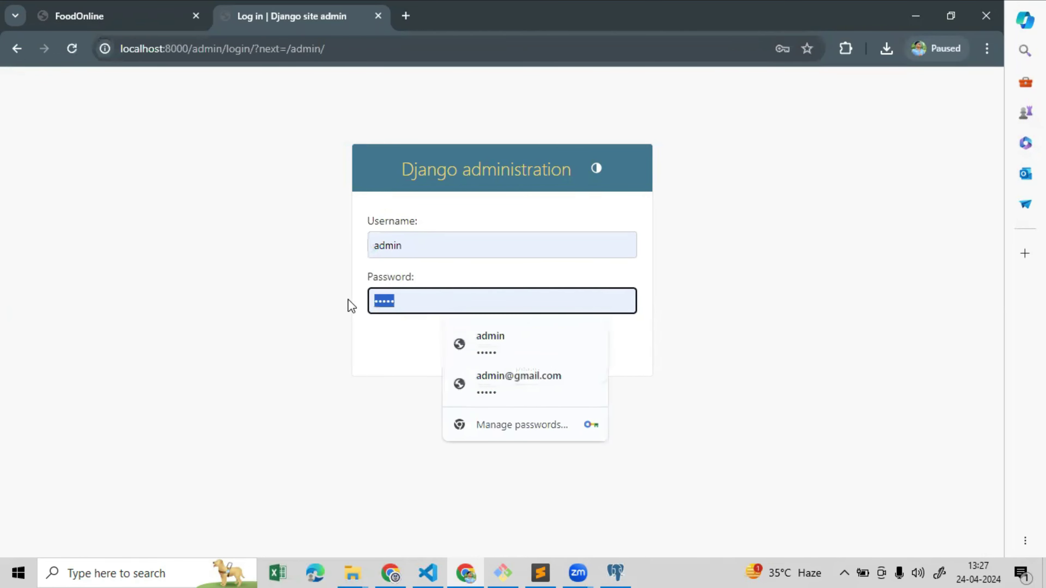
{"action": "type", "text": "ad"}
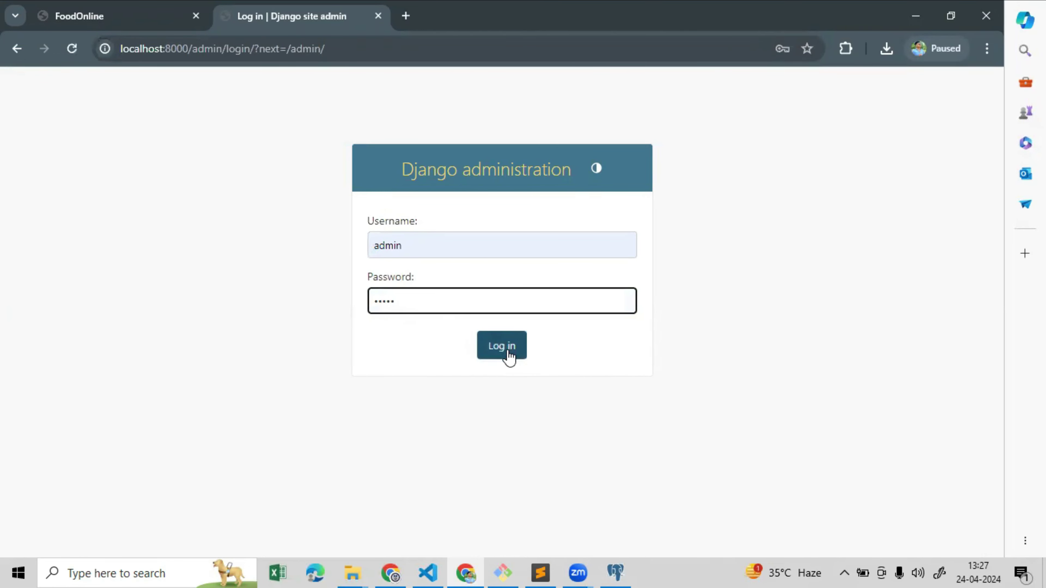
{"action": "left_click", "coordinate": [510, 355]}
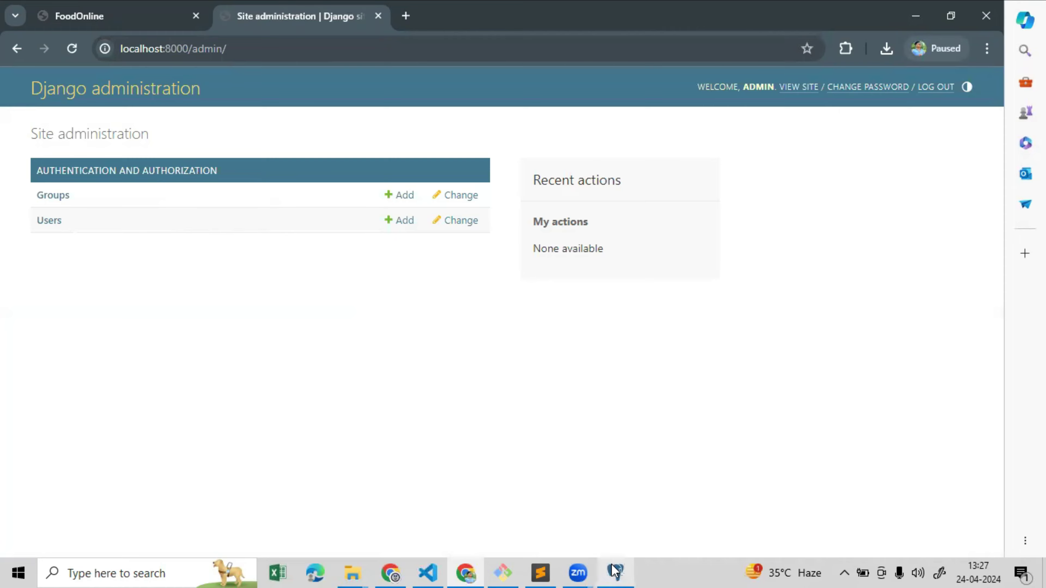
{"action": "left_click", "coordinate": [616, 573]}
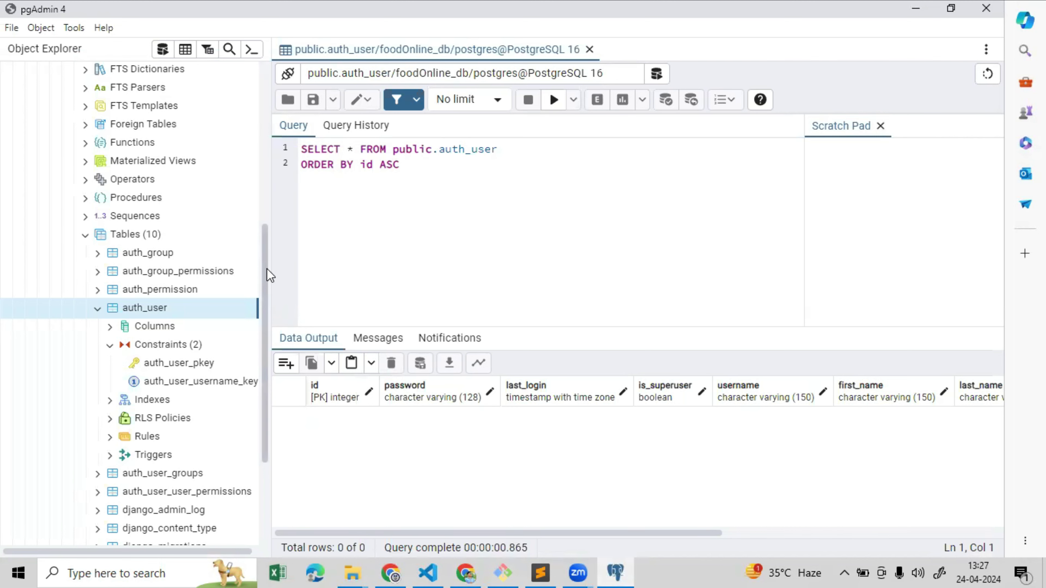
Refresh the Databases group in the pgAdmin browser tree
{"action": "scroll", "coordinate": [170, 126], "scroll_direction": "up", "scroll_amount": 5}
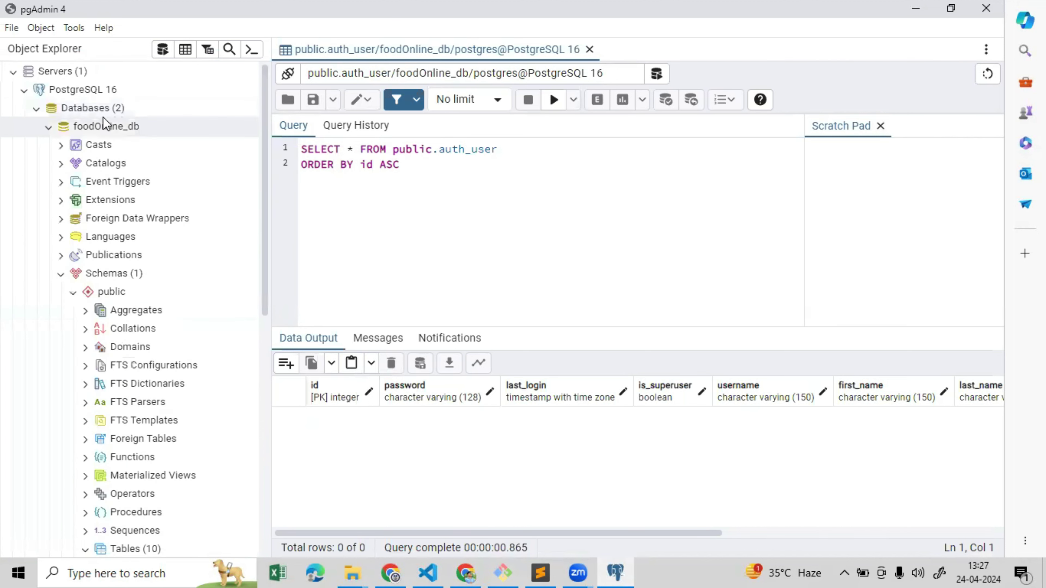
{"action": "left_click", "coordinate": [99, 116]}
{"action": "right_click", "coordinate": [99, 117]}
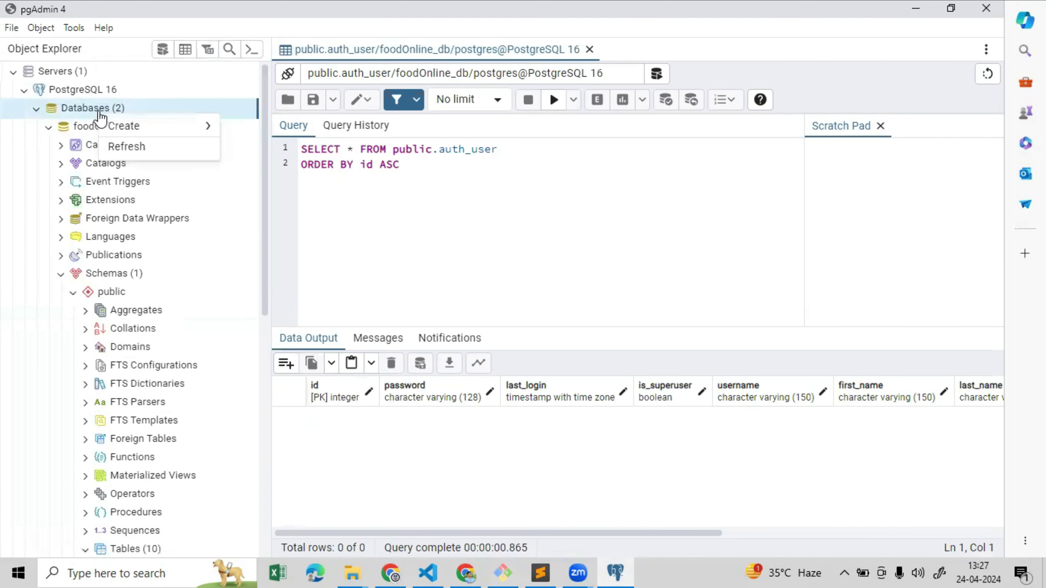
{"action": "left_click", "coordinate": [122, 147]}
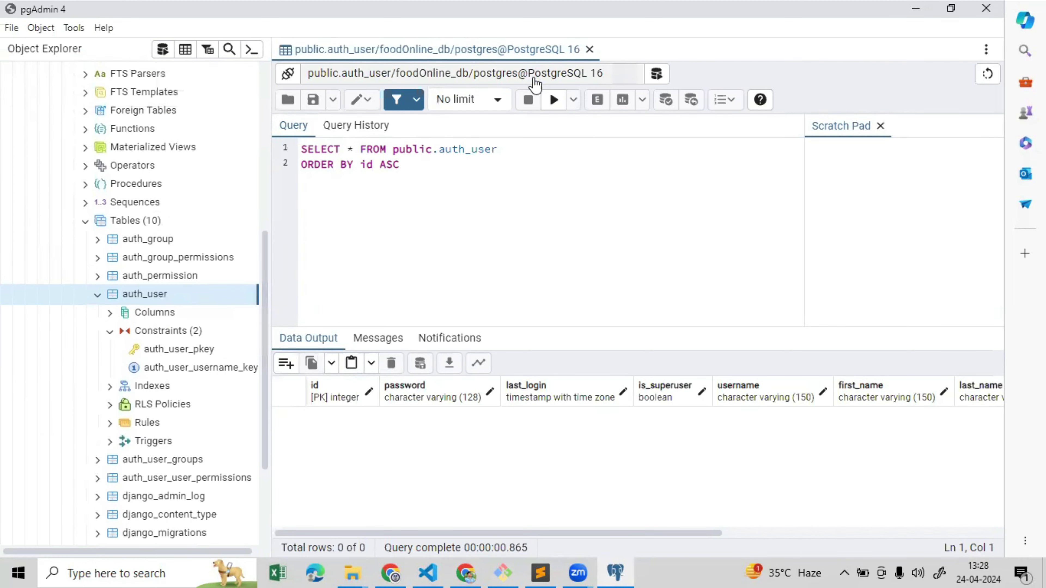
Re-run the auth_user query and scroll the Data Output grid to view the superuser flags
{"action": "left_click", "coordinate": [553, 99]}
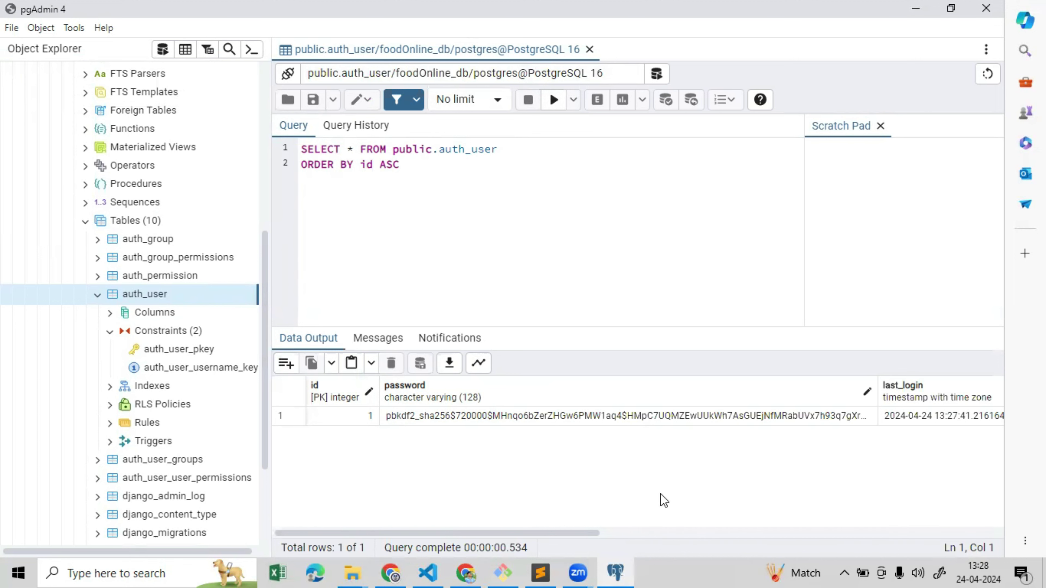
{"action": "left_click_drag", "start_coordinate": [562, 532], "coordinate": [759, 531]}
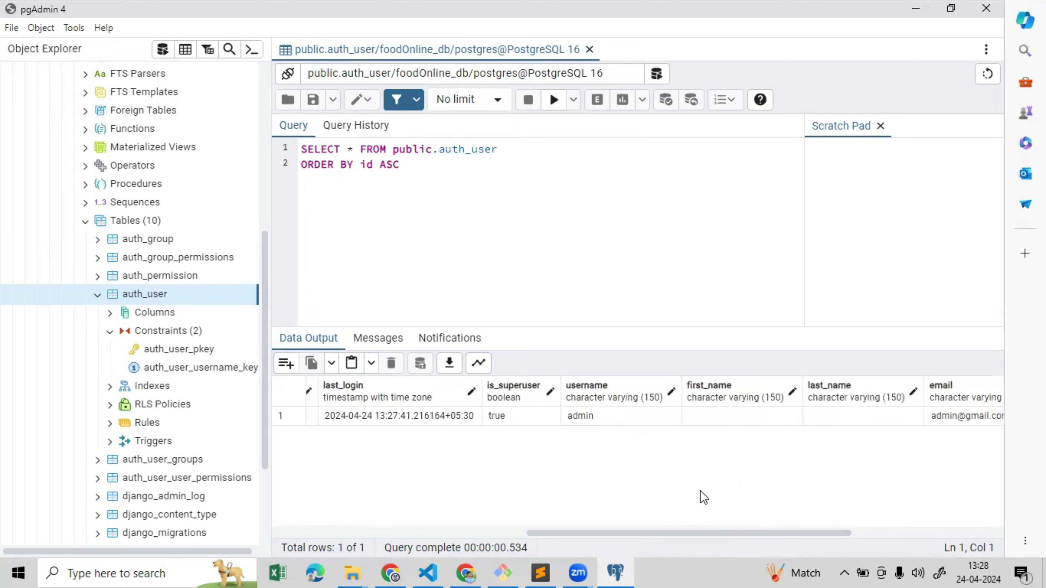
{"action": "left_click_drag", "start_coordinate": [718, 535], "coordinate": [820, 534]}
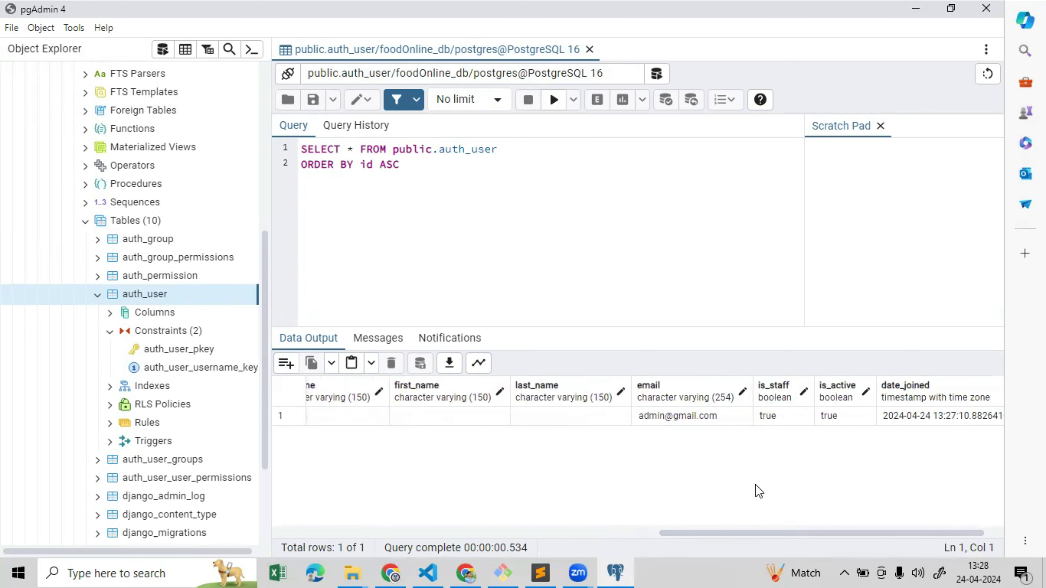
{"action": "left_click_drag", "start_coordinate": [749, 535], "coordinate": [796, 531]}
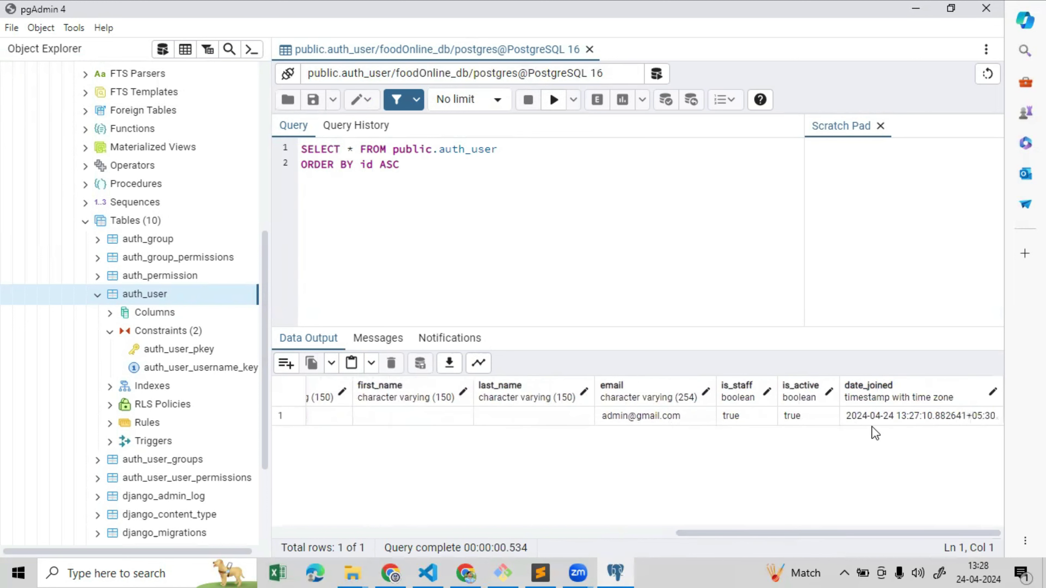
{"action": "left_click_drag", "start_coordinate": [772, 531], "coordinate": [386, 529]}
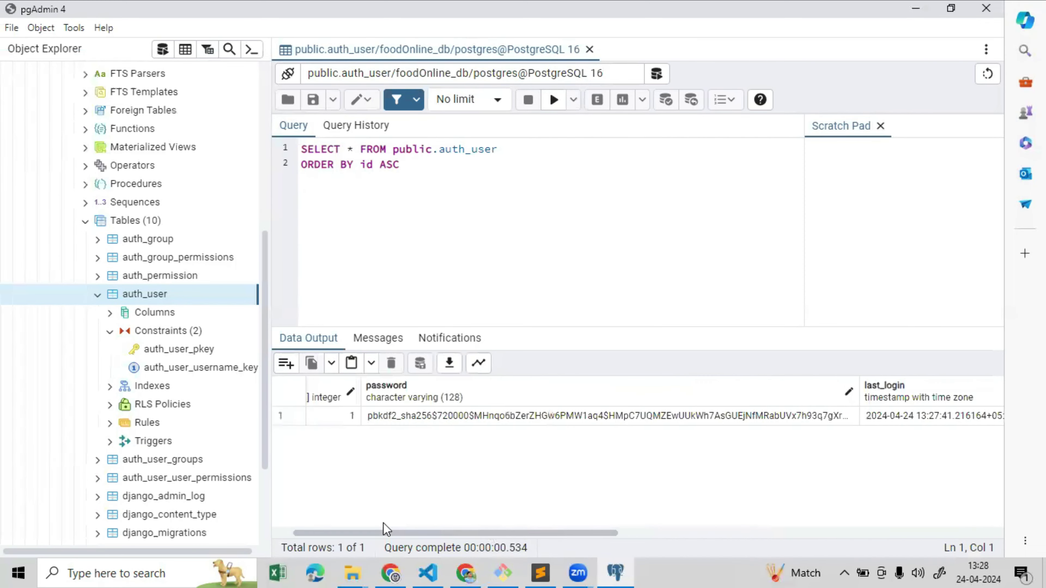